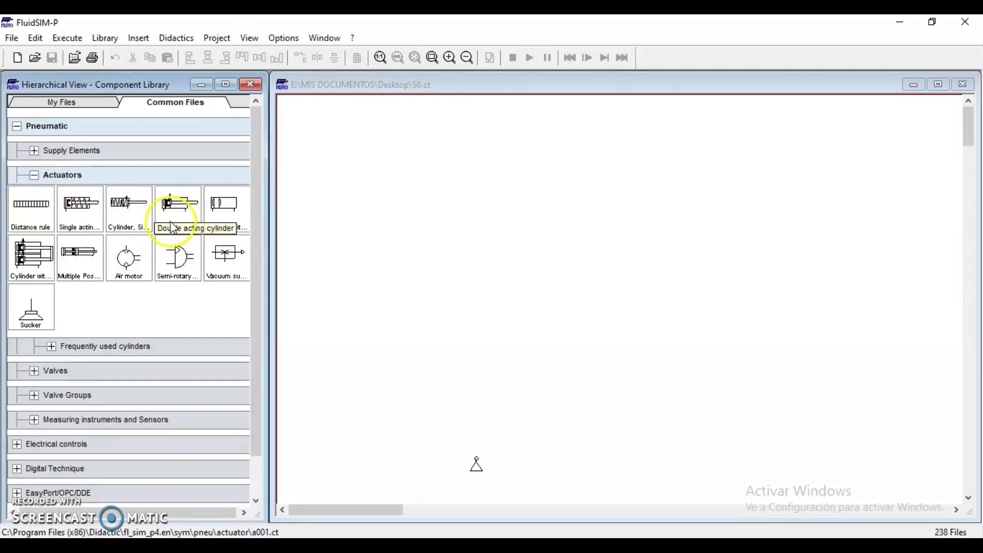
# Step: Insert a double acting cylinder above and left of the air supply, with cushioning and sensing disabled
pyautogui.moveTo(181, 214); pyautogui.dragTo(428, 251)
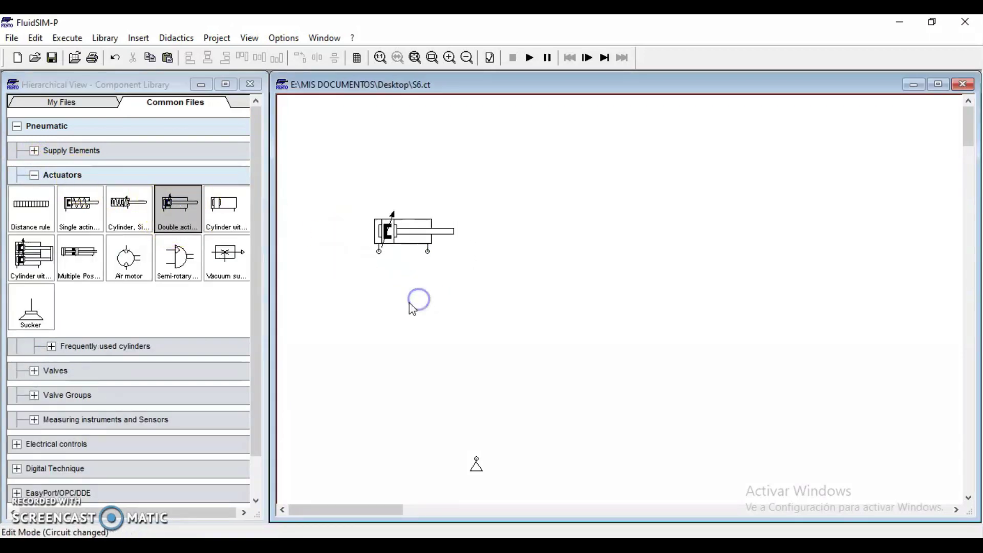
pyautogui.doubleClick(394, 233)
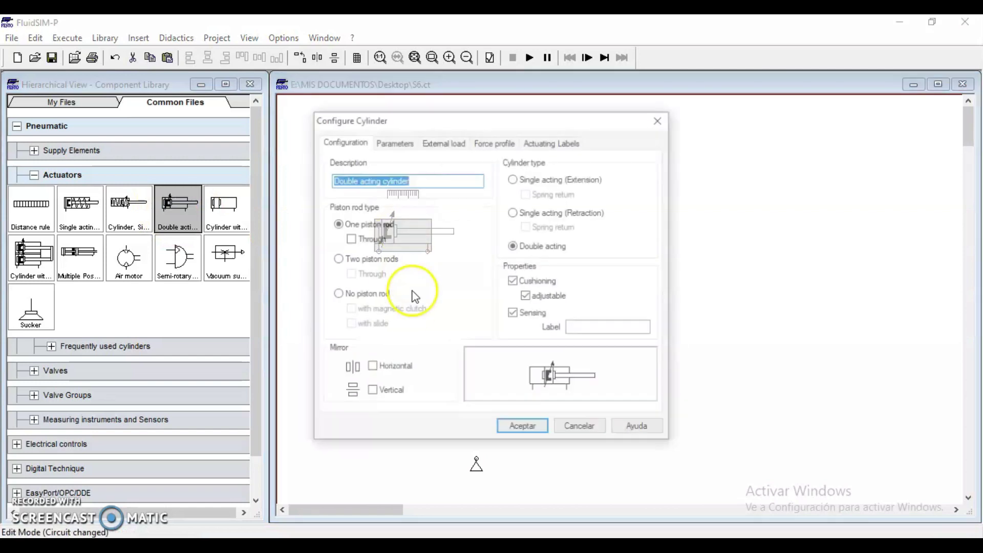
pyautogui.click(514, 281)
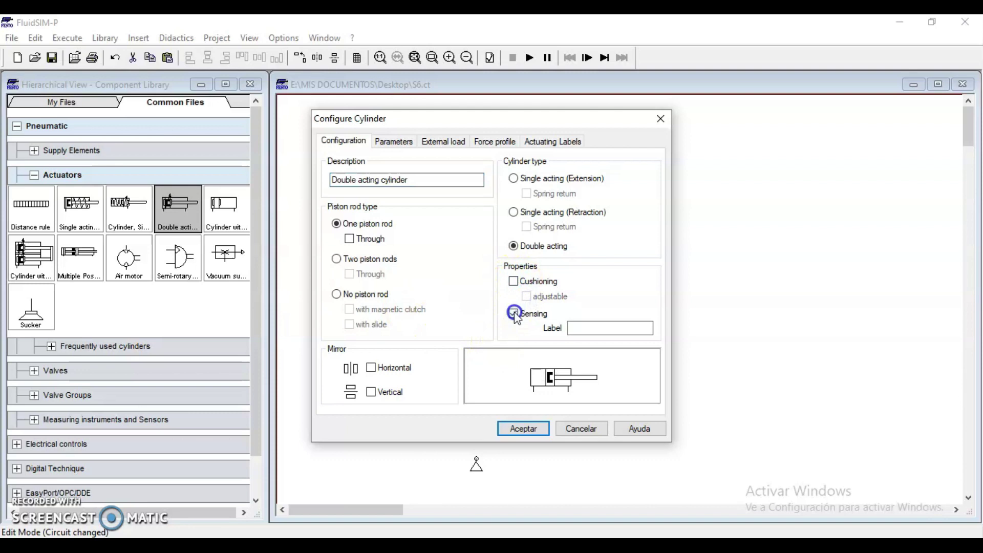
pyautogui.click(533, 427)
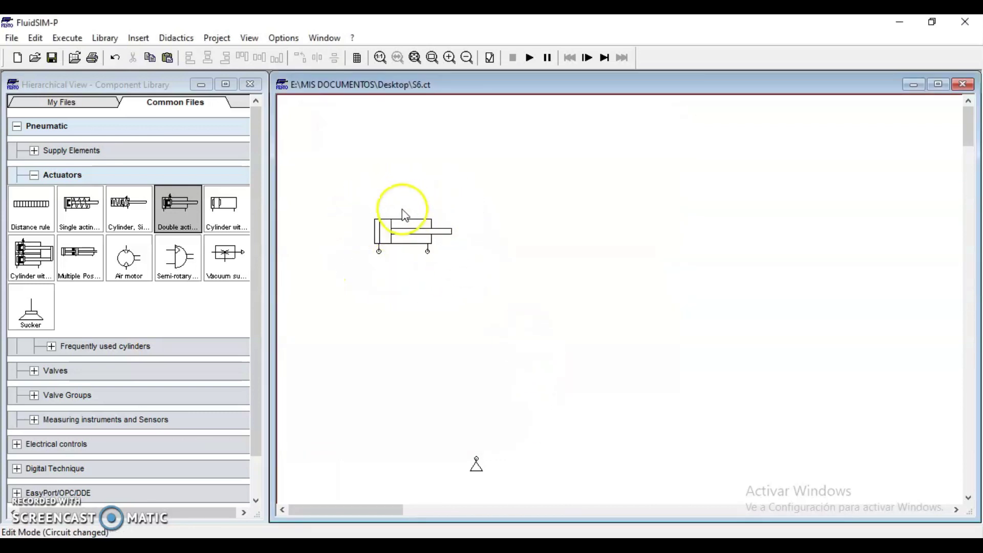
# Step: Add a configurable 5/n way valve to the circuit just below the cylinder
pyautogui.click(34, 174)
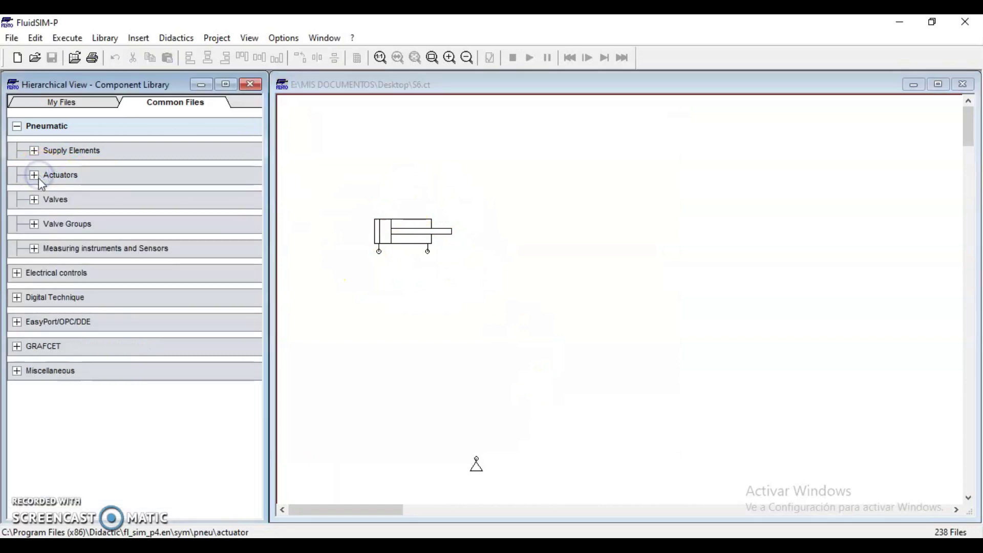
pyautogui.click(34, 200)
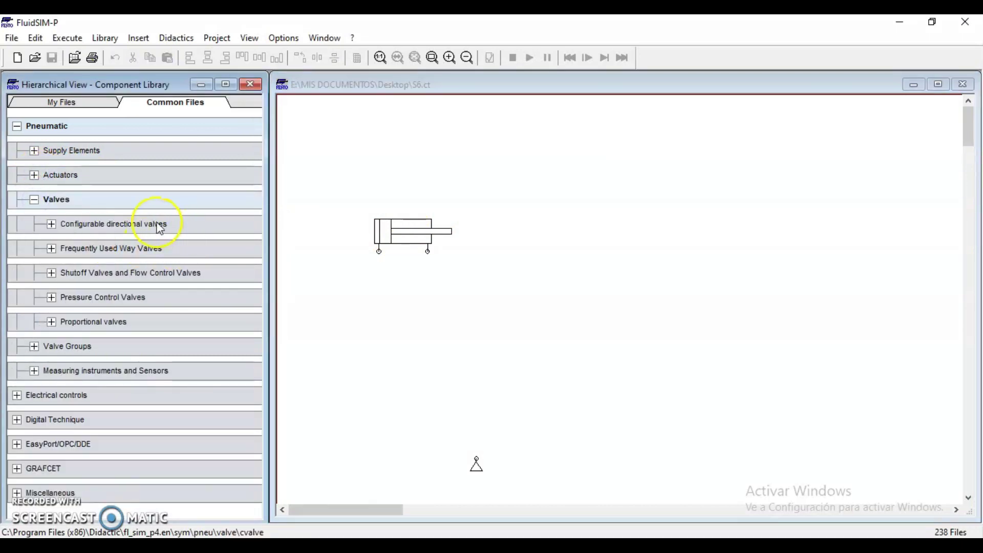
pyautogui.click(51, 224)
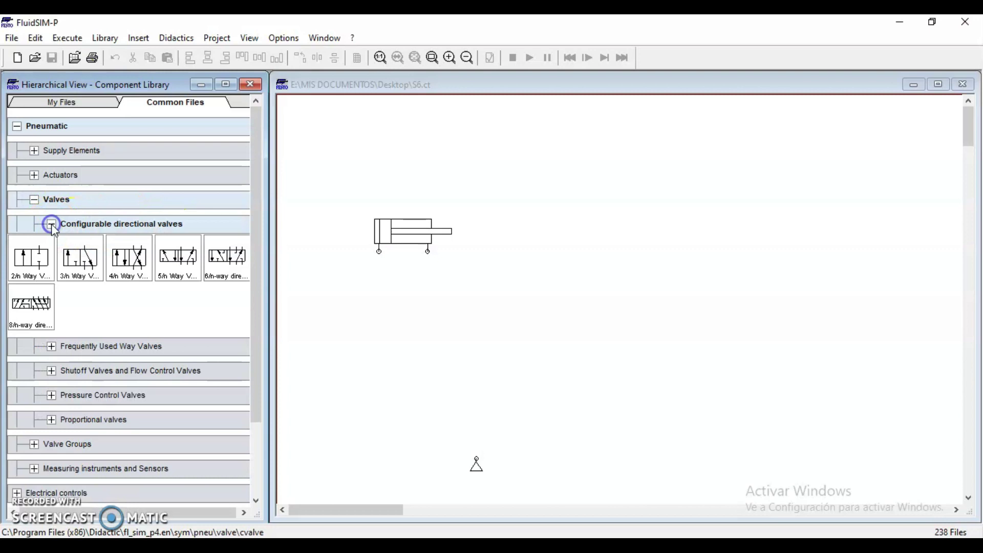
pyautogui.moveTo(183, 266); pyautogui.dragTo(414, 304)
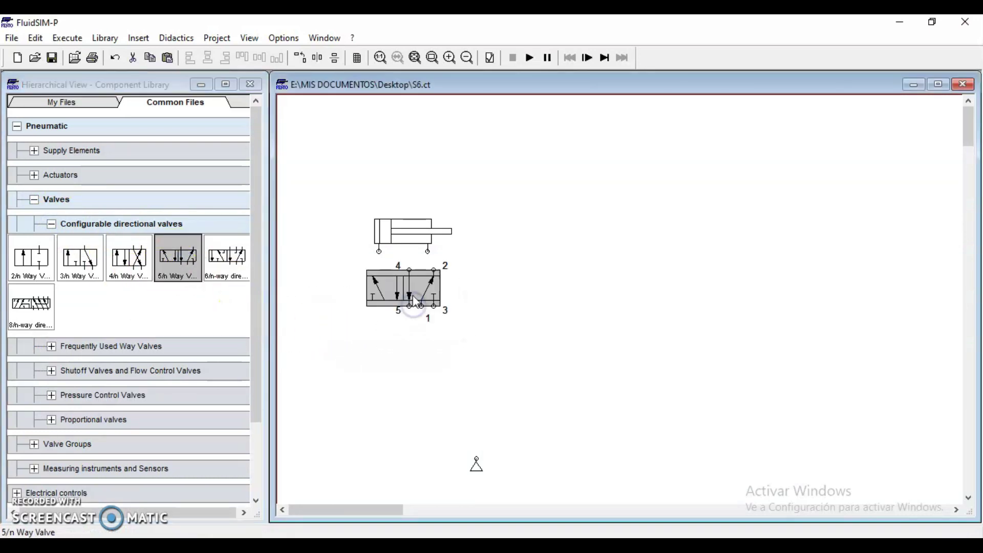
pyautogui.click(52, 225)
pyautogui.moveTo(419, 287)
pyautogui.mouseDown()
pyautogui.moveTo(399, 294)
pyautogui.moveTo(413, 299)
pyautogui.mouseUp()
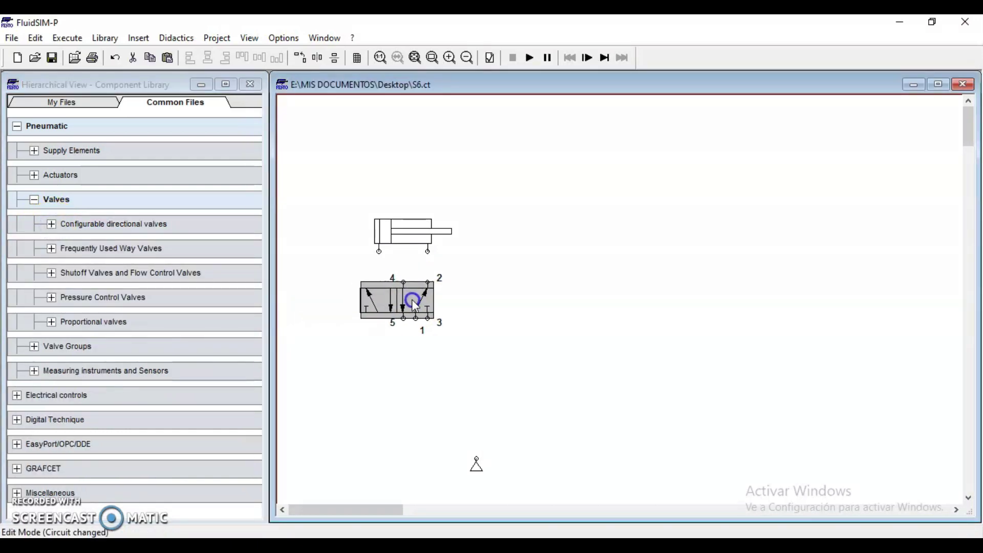
# Step: Configure the 5/n way valve with electrical solenoid actuation on its left side and spring return on its right
pyautogui.doubleClick(412, 300)
pyautogui.click(394, 290)
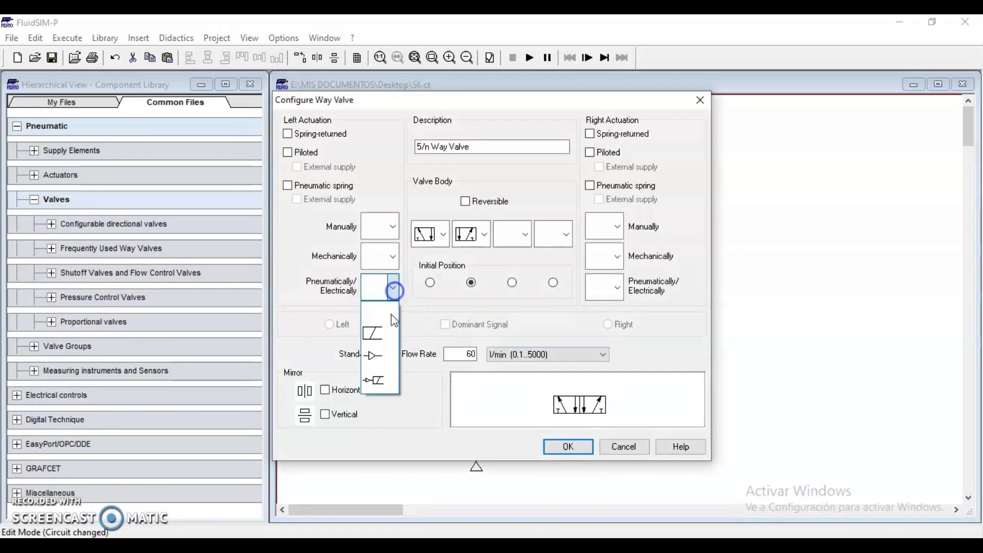
pyautogui.click(370, 336)
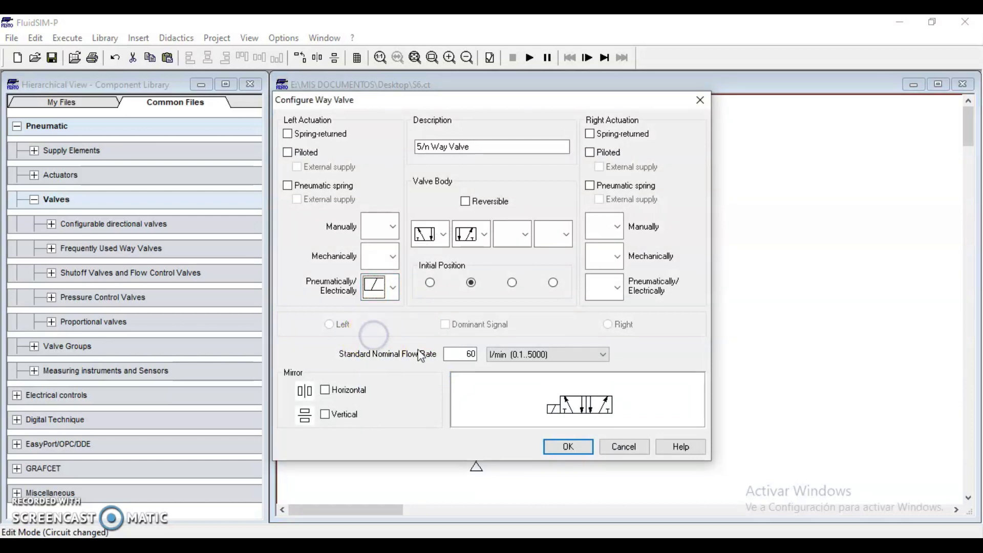
pyautogui.click(590, 135)
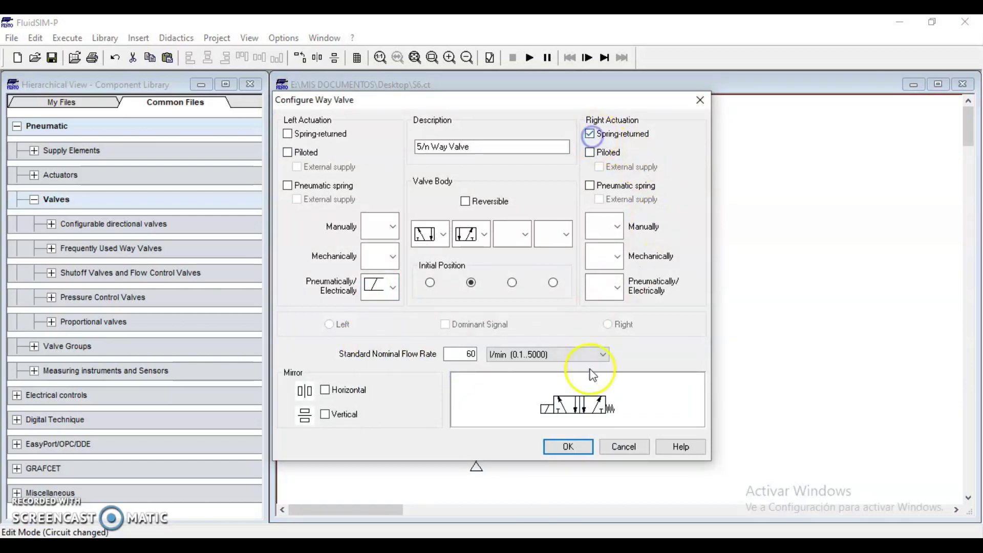
pyautogui.click(567, 446)
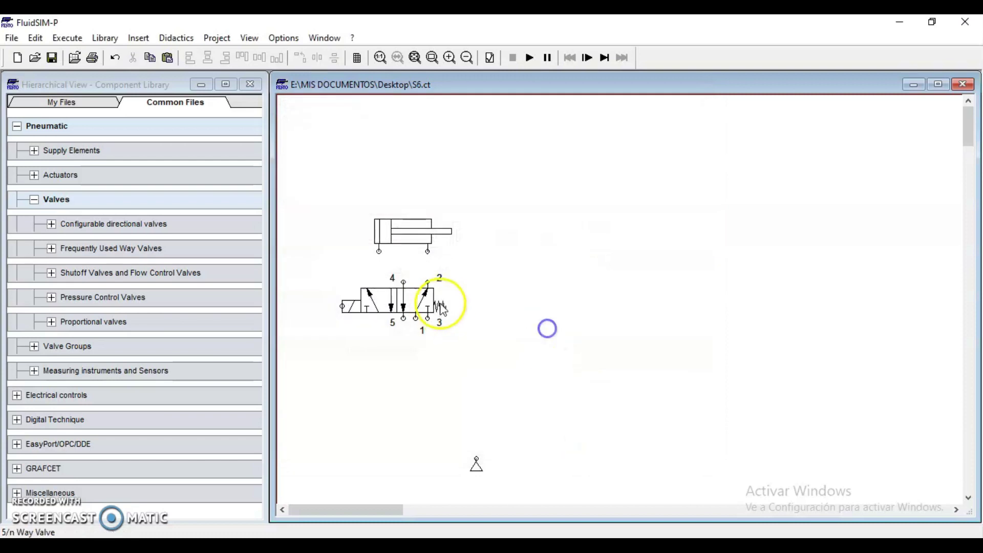
# Step: Align the valve beneath the cylinder and connect its ports 4 and 2 to the cylinder's two ports
pyautogui.moveTo(418, 301); pyautogui.dragTo(404, 292)
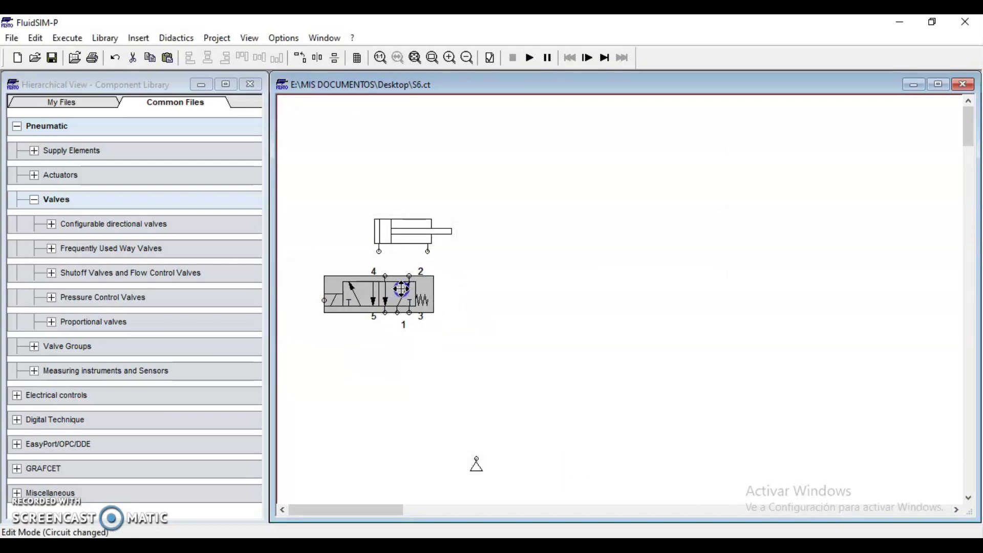
pyautogui.click(466, 330)
pyautogui.moveTo(415, 276); pyautogui.dragTo(379, 252)
pyautogui.click(476, 331)
# Step: Fit triangular exhaust terminators to ports 3 and 5 of the valve
pyautogui.moveTo(416, 312); pyautogui.dragTo(416, 312)
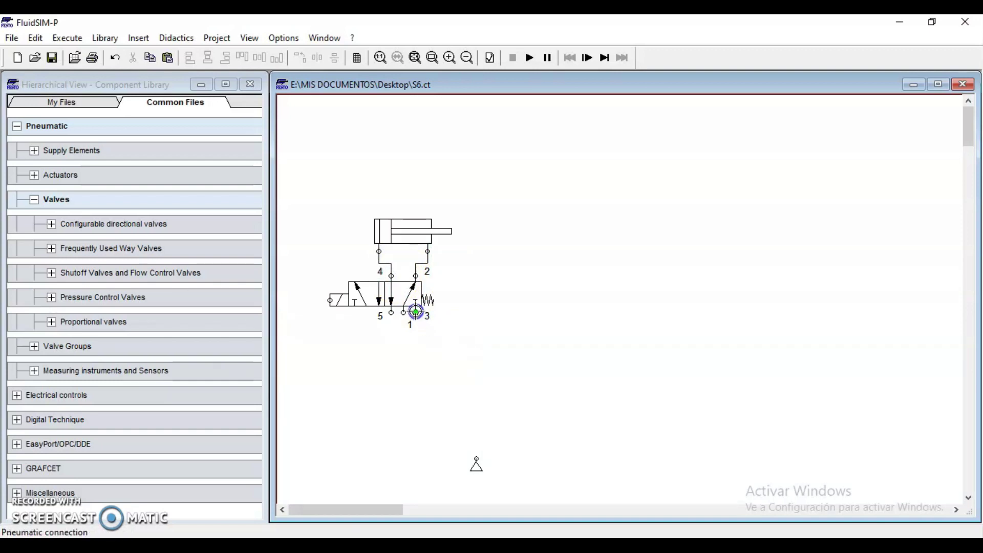
pyautogui.doubleClick(415, 313)
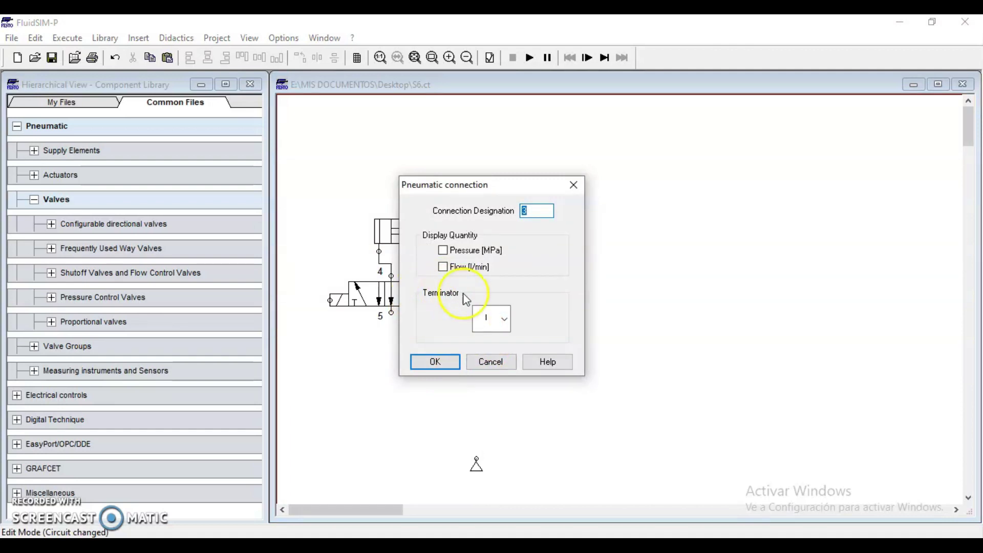
pyautogui.click(508, 320)
pyautogui.click(492, 390)
pyautogui.click(458, 364)
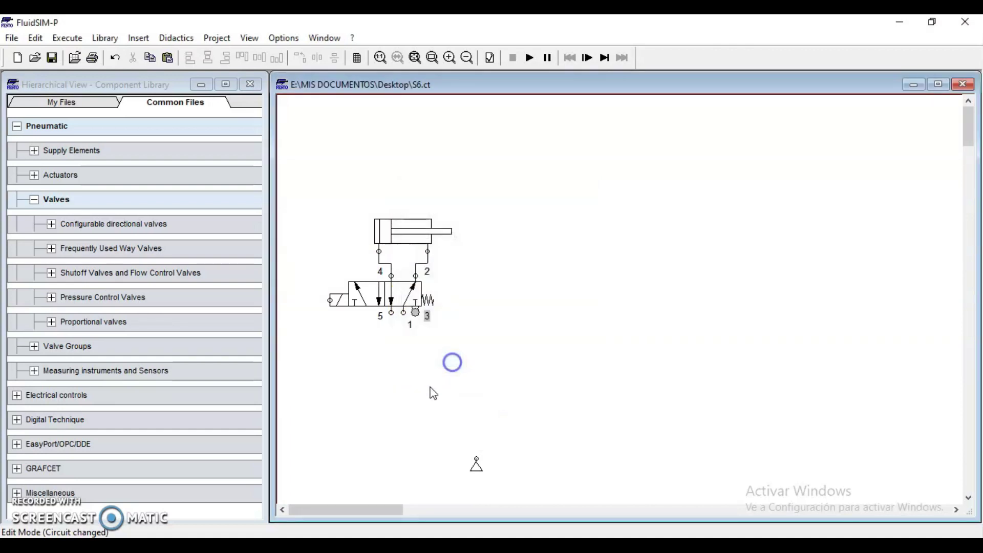
pyautogui.doubleClick(388, 312)
pyautogui.click(505, 316)
pyautogui.click(498, 387)
pyautogui.click(451, 363)
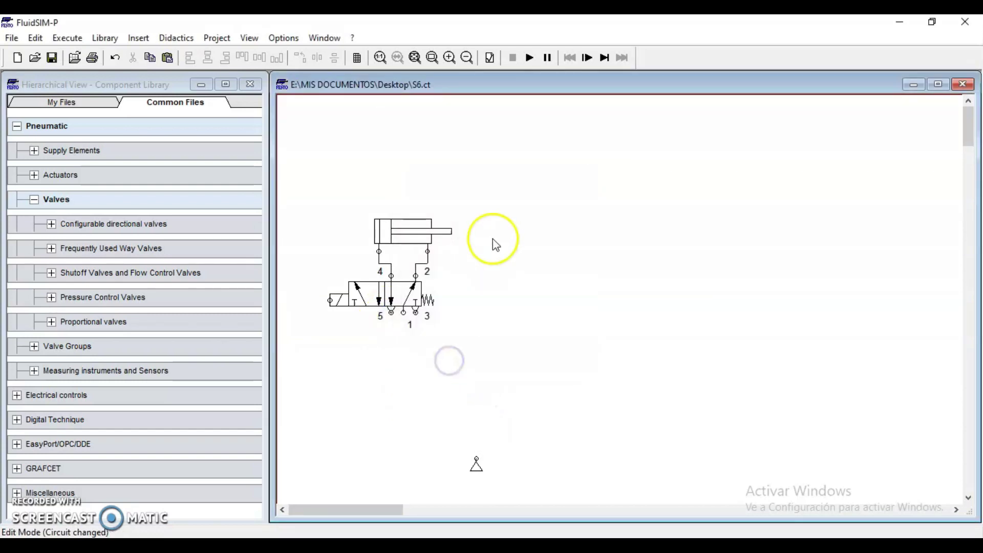
# Step: Duplicate the connected cylinder and valve assembly twice, and move one copy above the other
pyautogui.moveTo(474, 193); pyautogui.dragTo(323, 351)
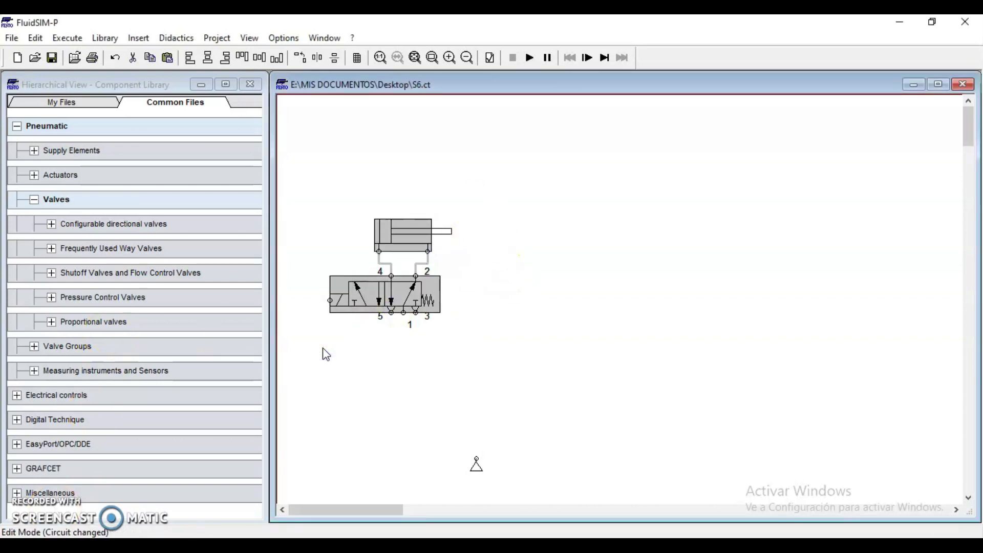
pyautogui.hotkey('ctrl', 'v')
pyautogui.hotkey('ctrl', 'v')
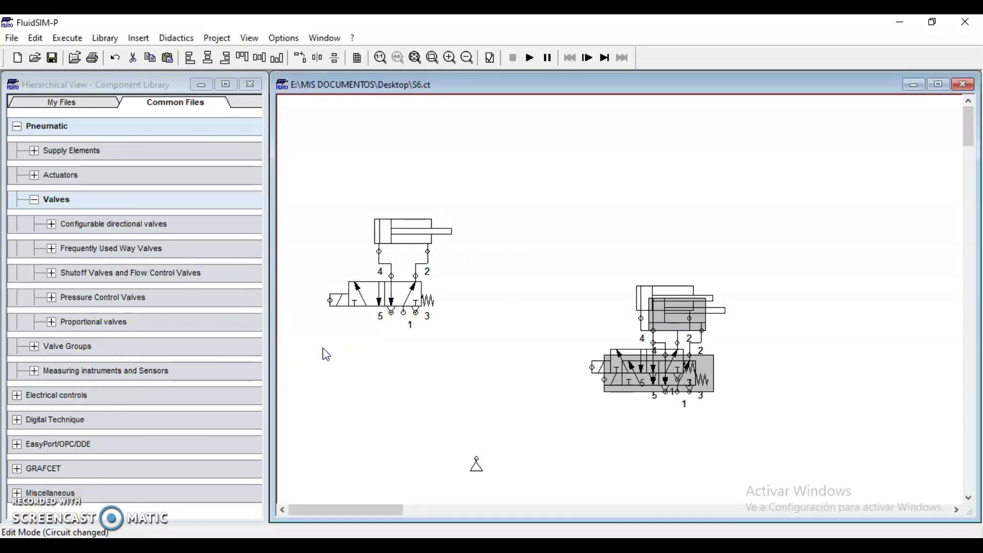
pyautogui.moveTo(680, 362); pyautogui.dragTo(649, 233)
# Step: Arrange the three cylinder assemblies with two level at the upper left and upper right and one lower between them
pyautogui.click(524, 303)
pyautogui.moveTo(468, 200); pyautogui.dragTo(326, 346)
pyautogui.moveTo(400, 296); pyautogui.dragTo(366, 201)
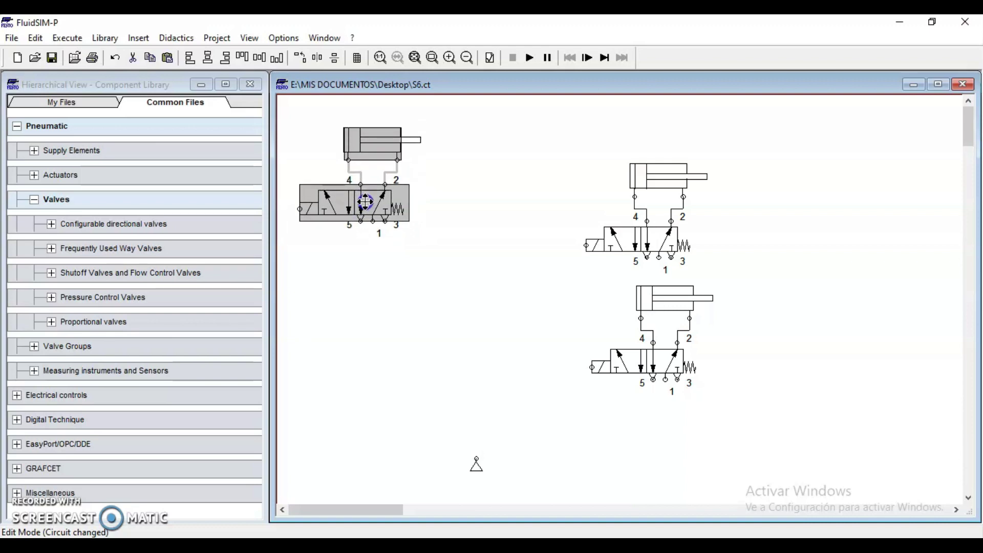
pyautogui.click(434, 321)
pyautogui.moveTo(569, 287); pyautogui.dragTo(737, 405)
pyautogui.moveTo(668, 354); pyautogui.dragTo(491, 306)
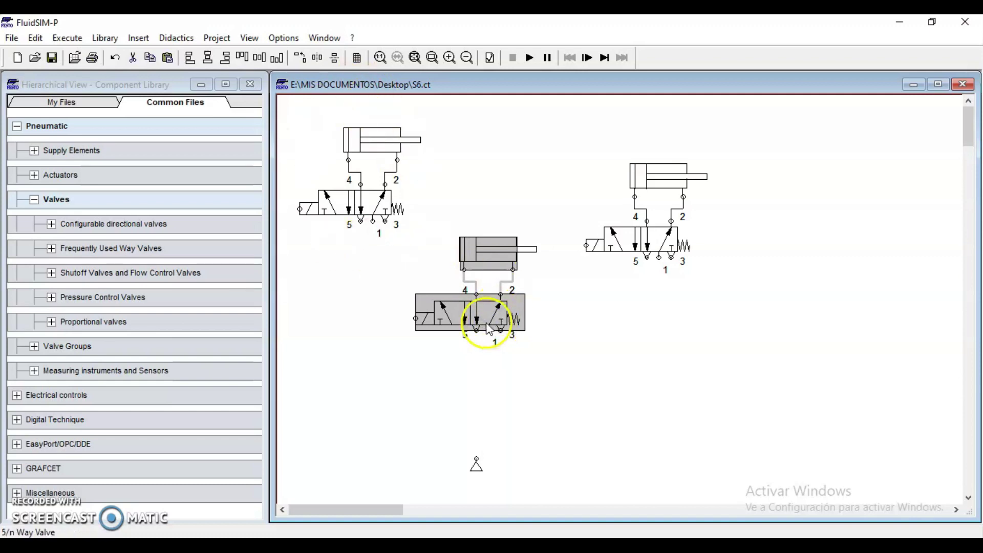
pyautogui.moveTo(581, 147); pyautogui.dragTo(717, 286)
pyautogui.moveTo(643, 237); pyautogui.dragTo(621, 199)
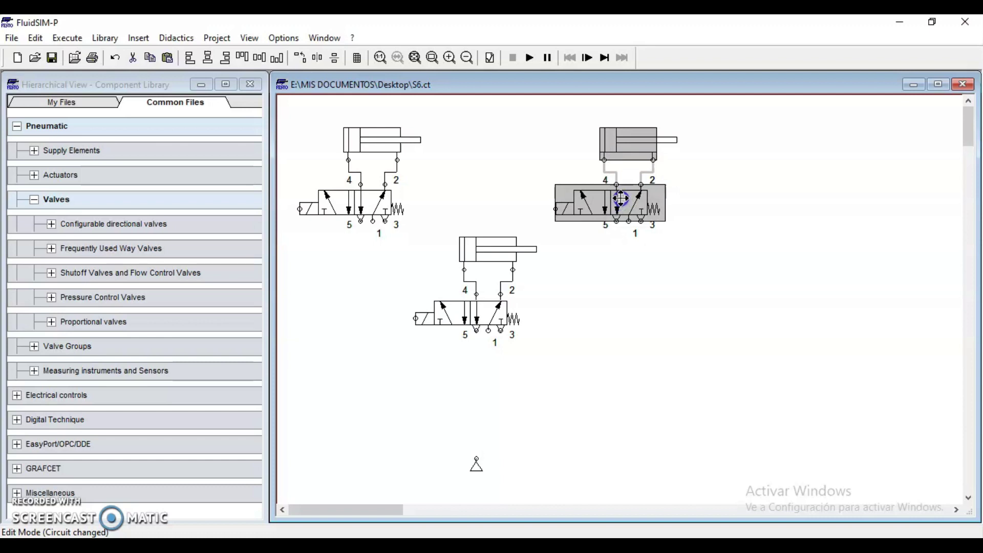
pyautogui.click(684, 314)
# Step: Move the air supply directly beneath the middle valve and connect it to that valve's port 1
pyautogui.moveTo(476, 465); pyautogui.dragTo(490, 328)
pyautogui.click(547, 419)
pyautogui.click(490, 369)
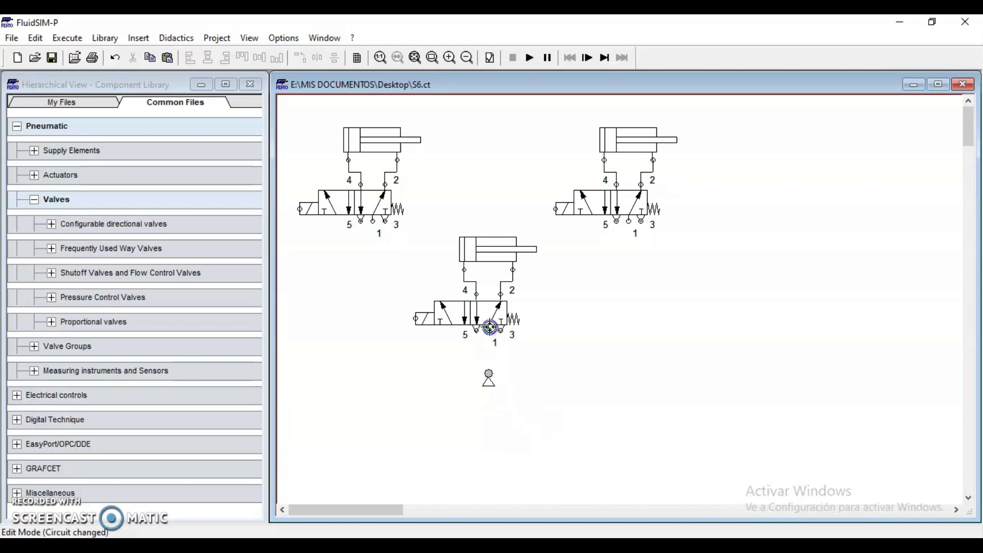
# Step: Connect port 1 of the left and right valves to the supply line below the middle valve
pyautogui.moveTo(372, 221); pyautogui.dragTo(423, 349)
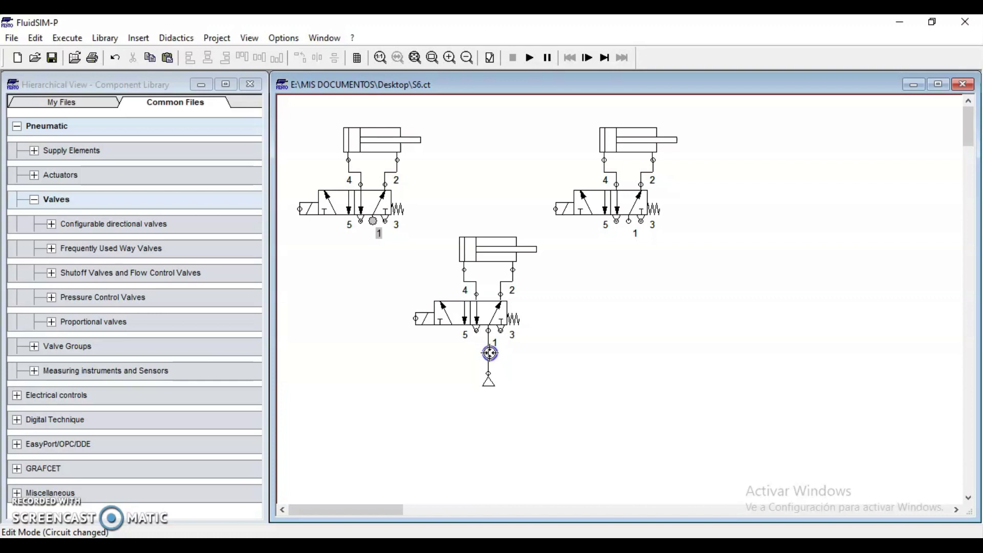
pyautogui.moveTo(489, 355); pyautogui.dragTo(489, 354)
pyautogui.moveTo(629, 221); pyautogui.dragTo(582, 353)
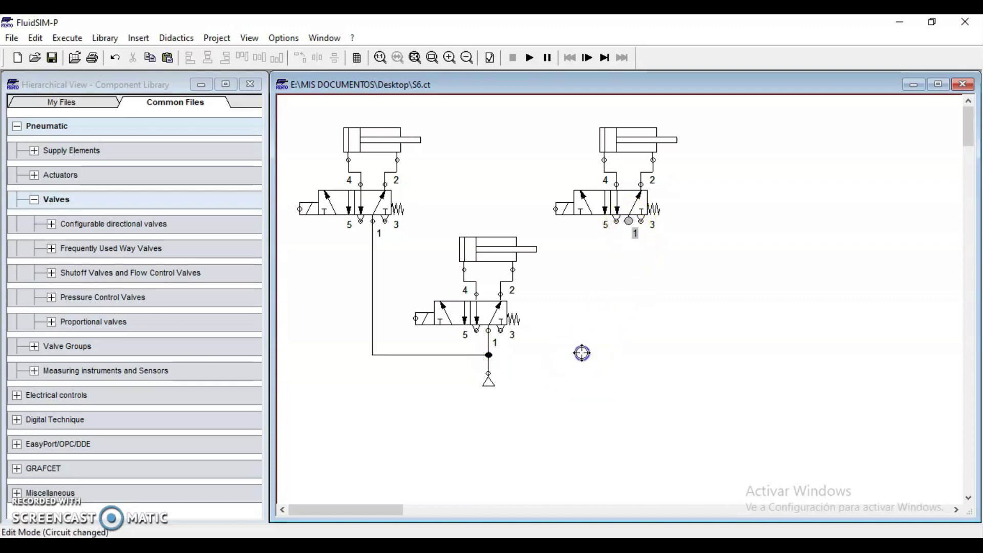
pyautogui.moveTo(491, 356); pyautogui.dragTo(492, 356)
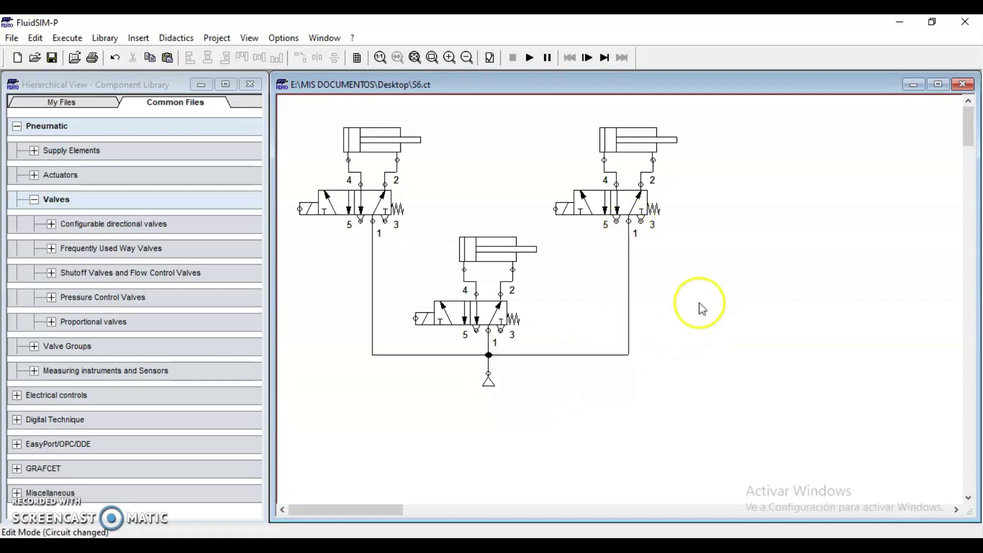
pyautogui.moveTo(727, 125); pyautogui.dragTo(325, 408)
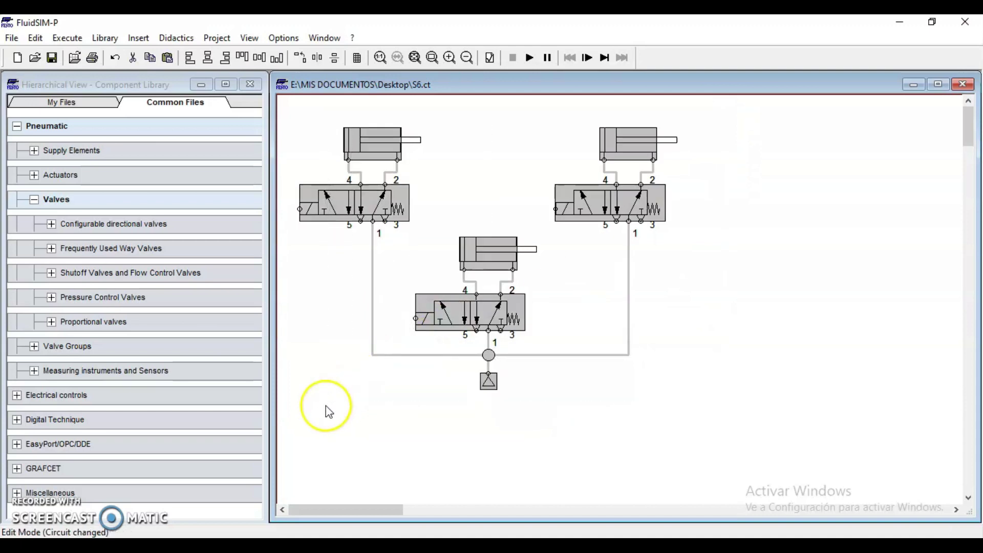
pyautogui.click(360, 450)
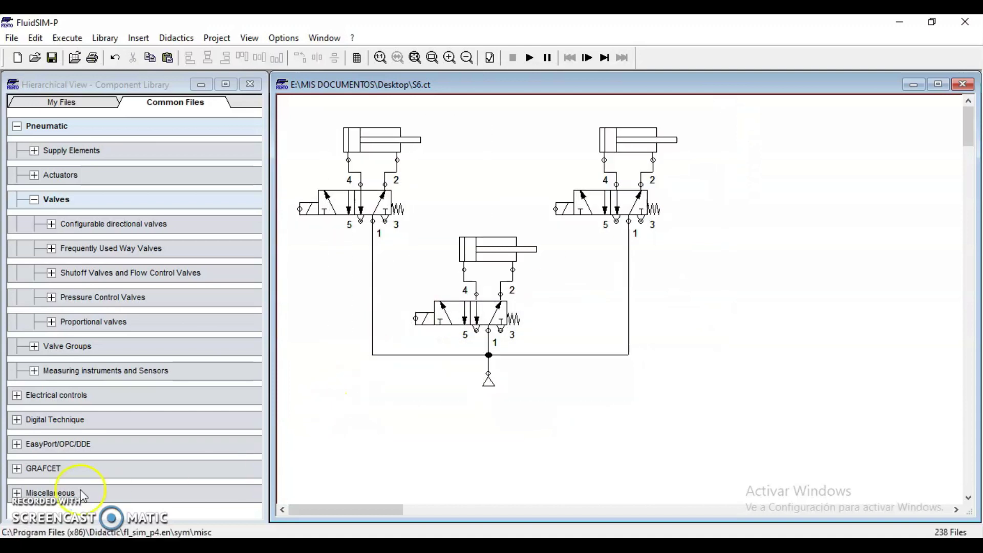
pyautogui.click(46, 501)
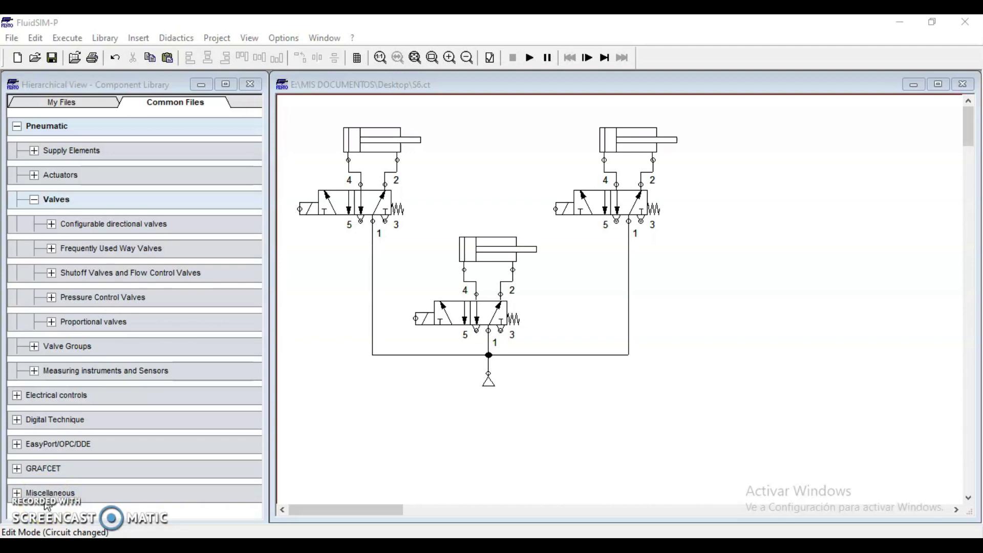
# Step: Review the stroke and piston parameters of the upper-left cylinder and accept them
pyautogui.moveTo(378, 148)
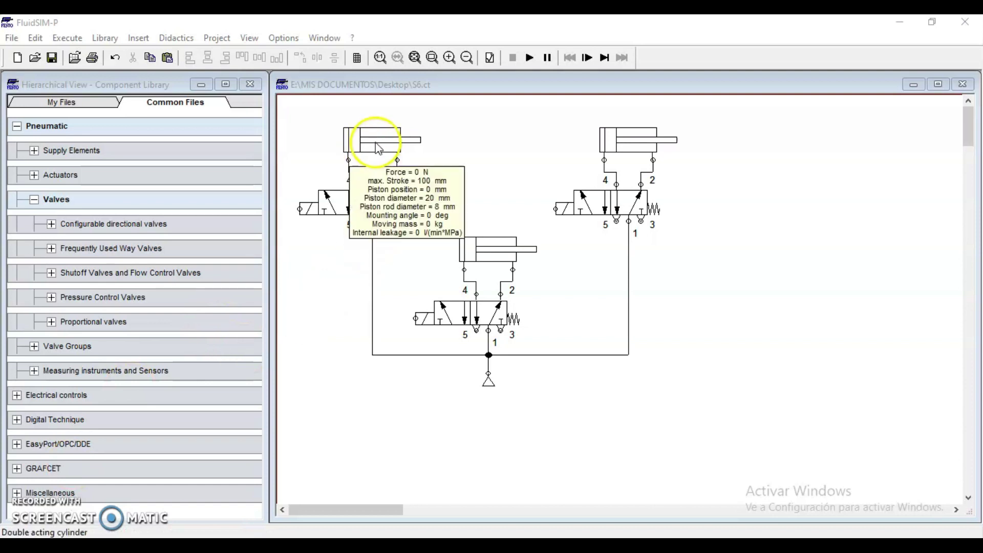
pyautogui.doubleClick(378, 148)
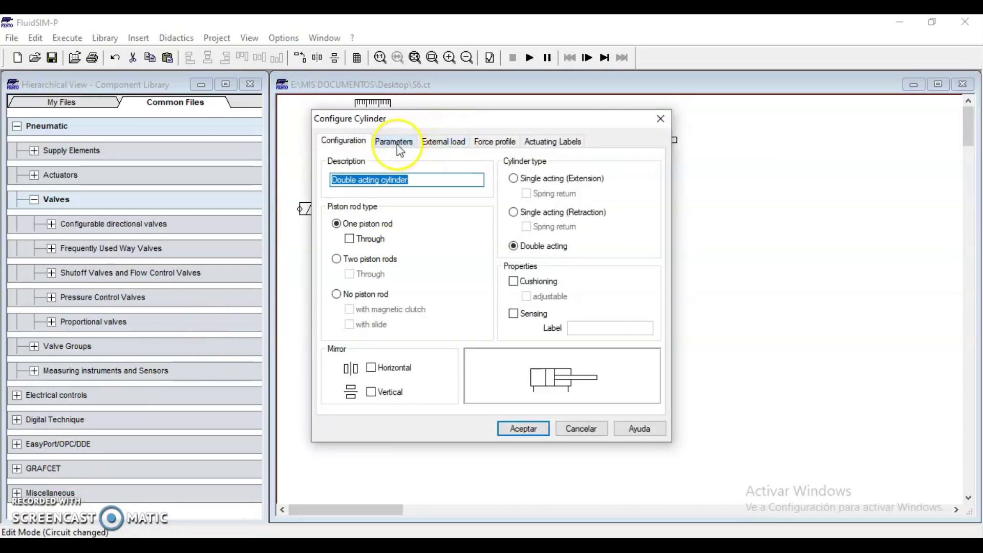
pyautogui.click(398, 145)
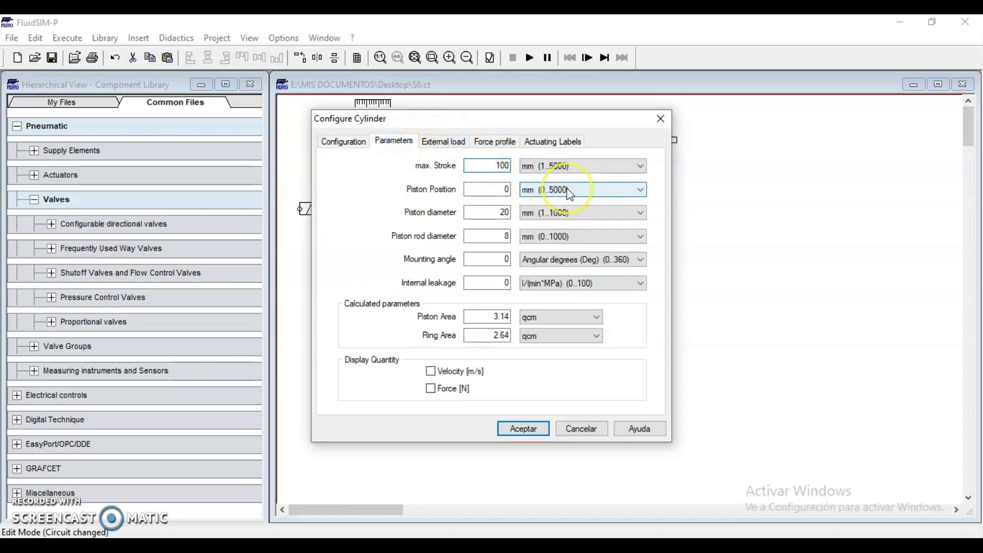
pyautogui.press('Return')
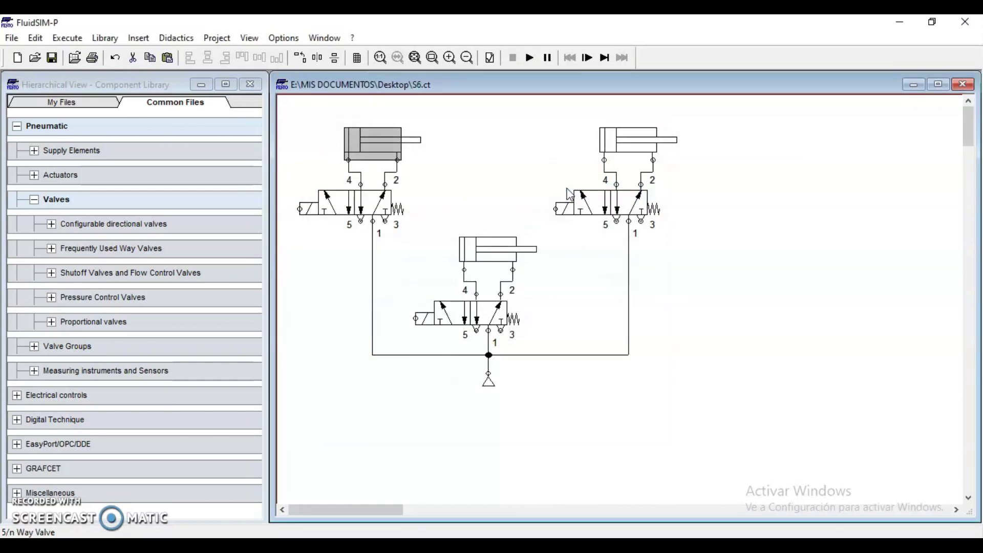
# Step: Review the stroke and piston parameters of the lower middle and upper-right cylinders and accept them
pyautogui.doubleClick(491, 252)
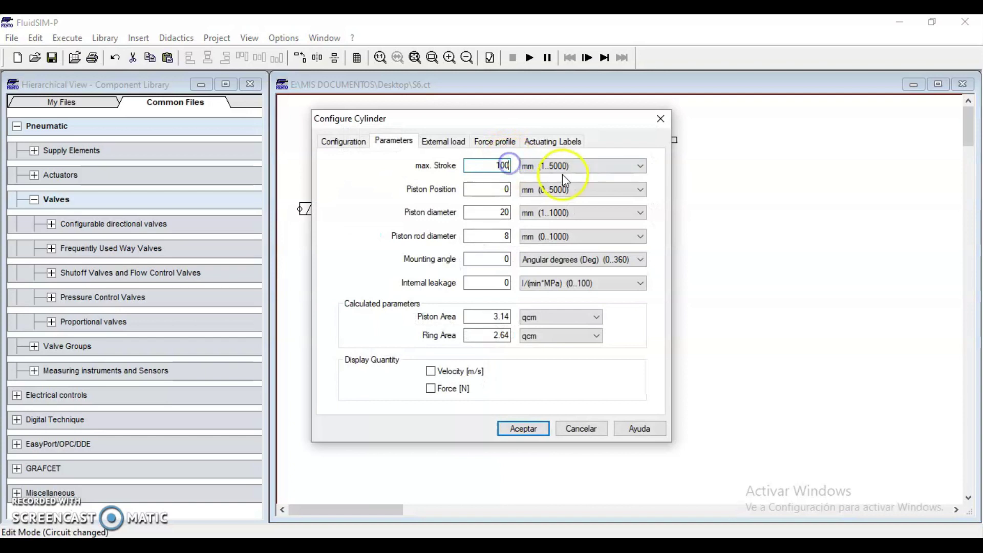
pyautogui.press('Return')
pyautogui.click(647, 149)
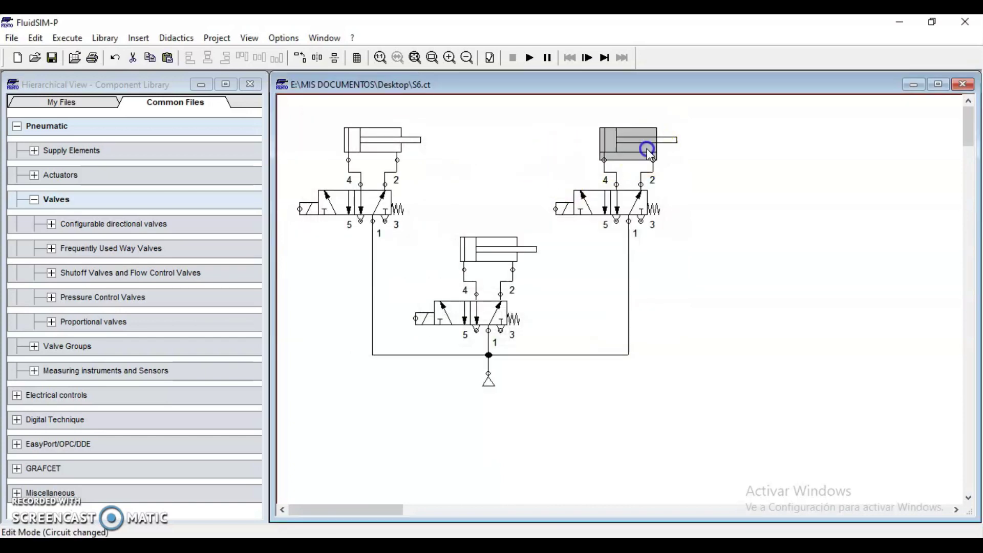
pyautogui.doubleClick(647, 149)
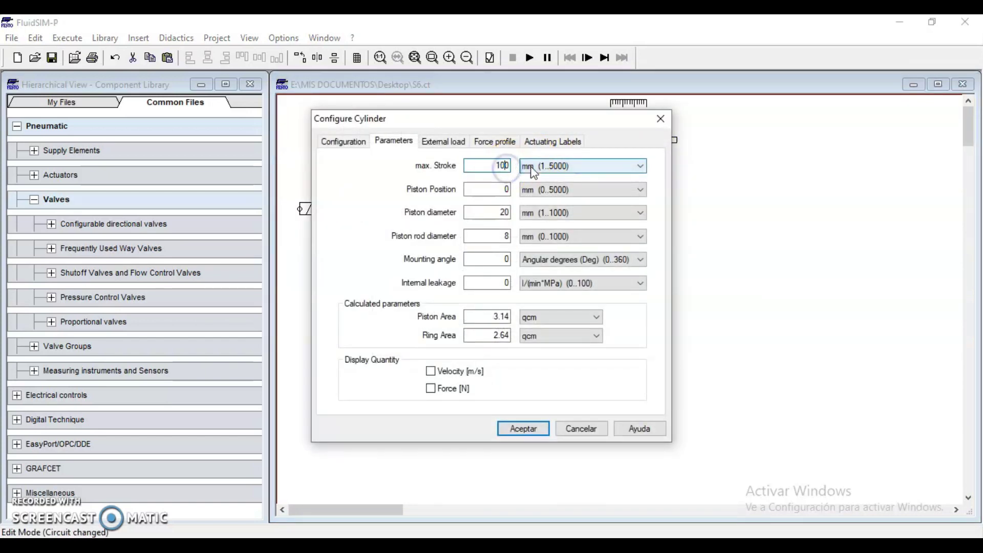
pyautogui.press('Return')
pyautogui.click(751, 256)
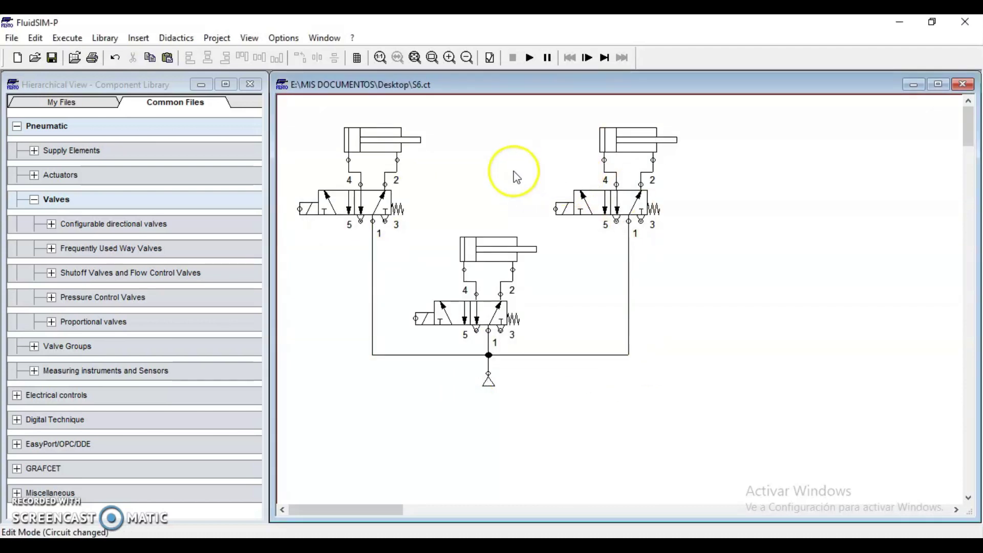
# Step: Place a 24V and a 0V electrical connection from the ladder symbols level with each other, with 24V near the right valve and 0V farther right
pyautogui.click(35, 199)
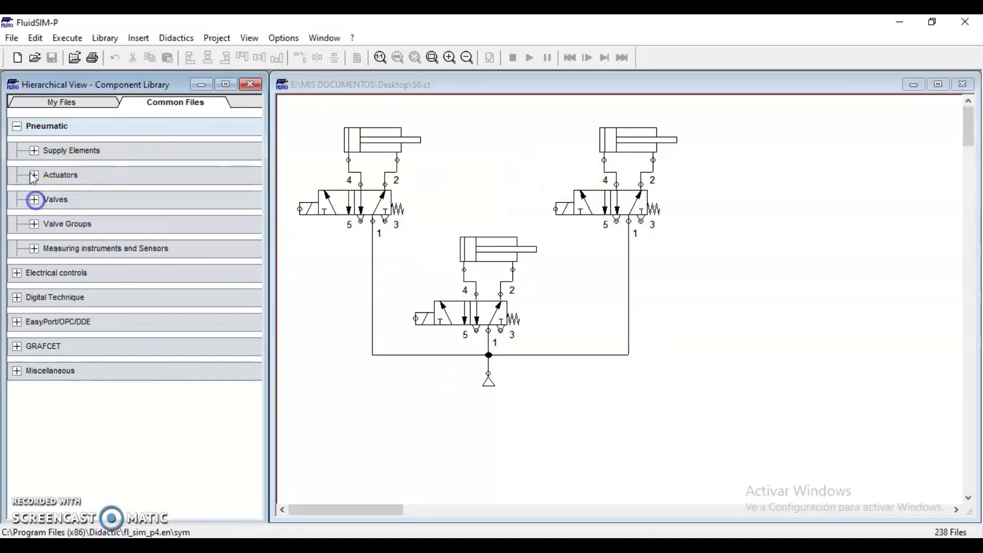
pyautogui.click(18, 129)
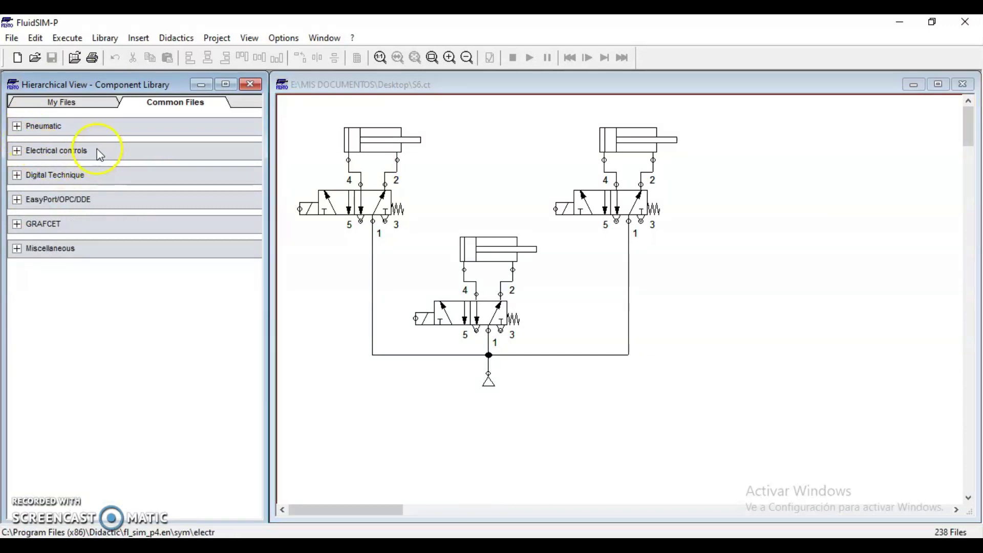
pyautogui.click(17, 151)
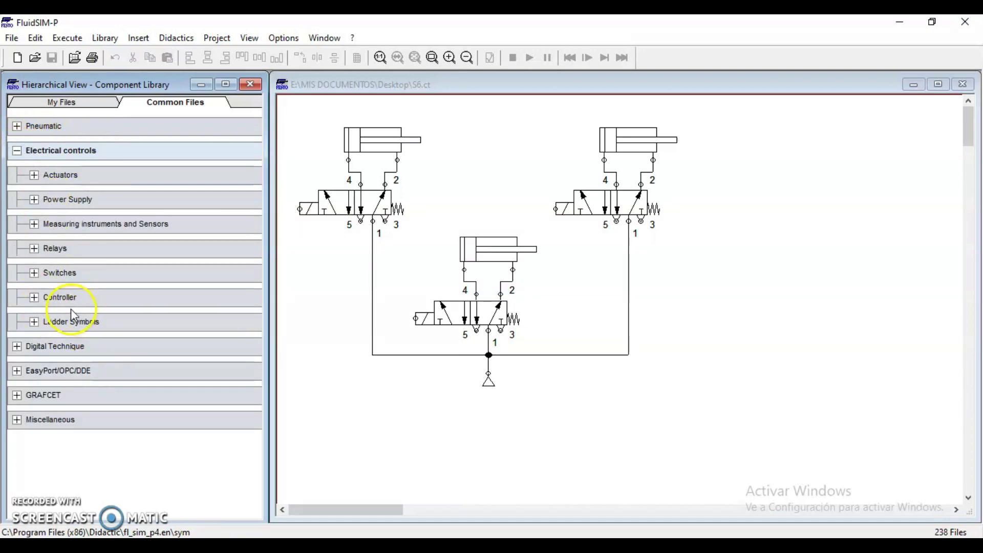
pyautogui.click(35, 322)
pyautogui.moveTo(80, 352); pyautogui.dragTo(654, 263)
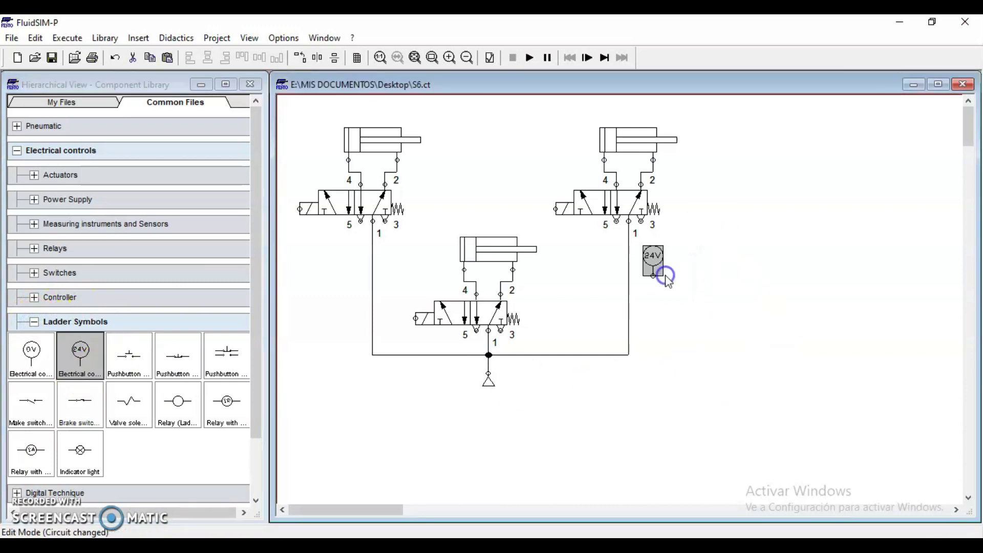
pyautogui.moveTo(32, 352); pyautogui.dragTo(940, 260)
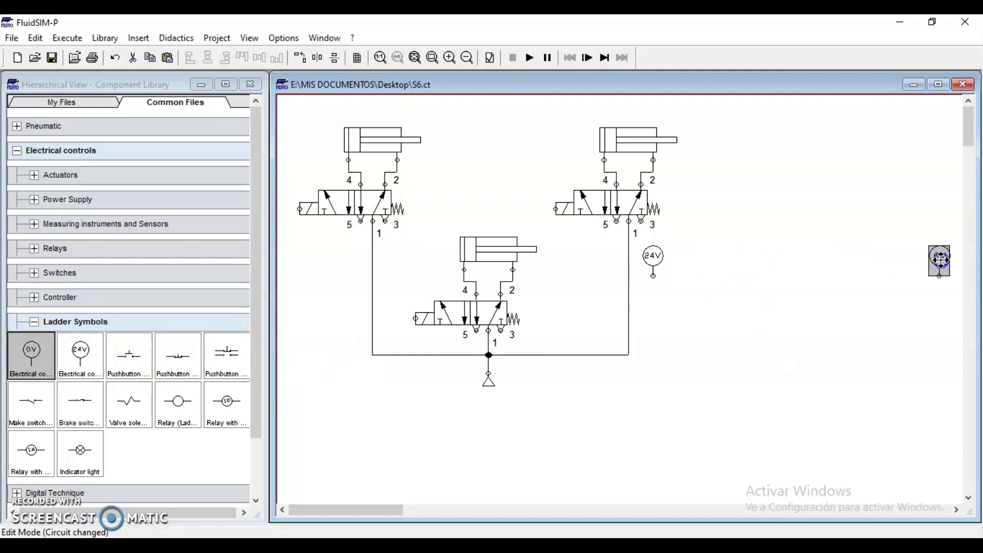
pyautogui.click(867, 323)
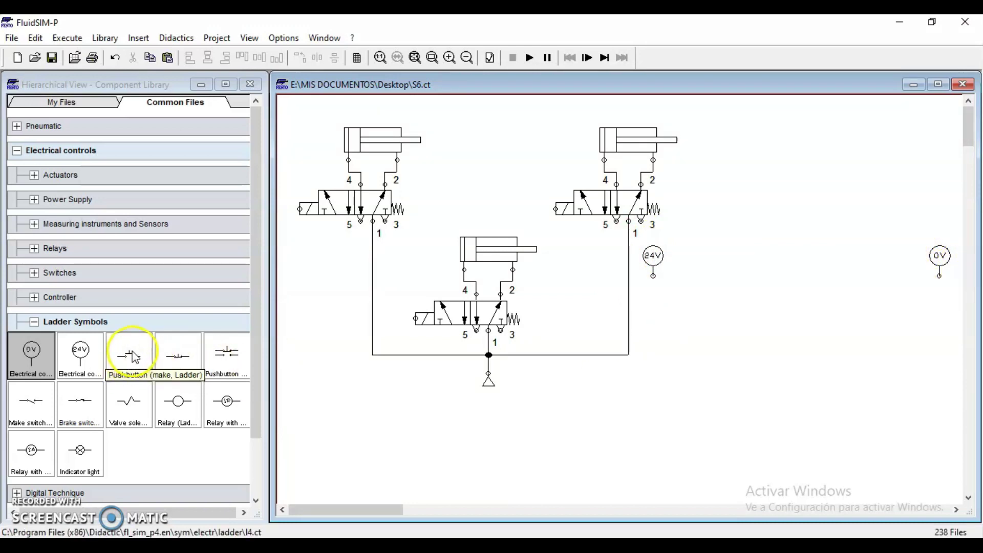
# Step: Place a ladder make pushbutton just below and to the right of the 24V connection and label it START
pyautogui.moveTo(132, 353); pyautogui.dragTo(690, 292)
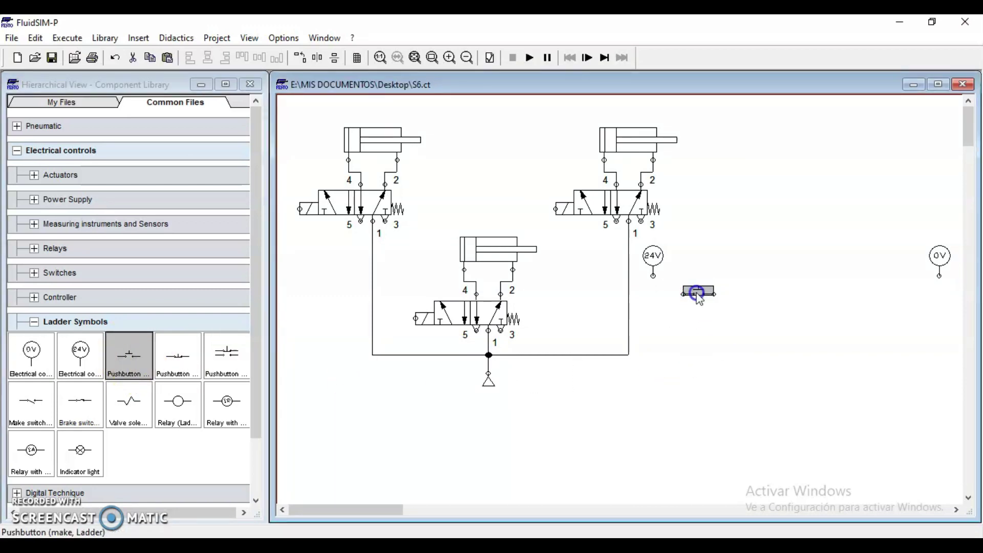
pyautogui.doubleClick(696, 294)
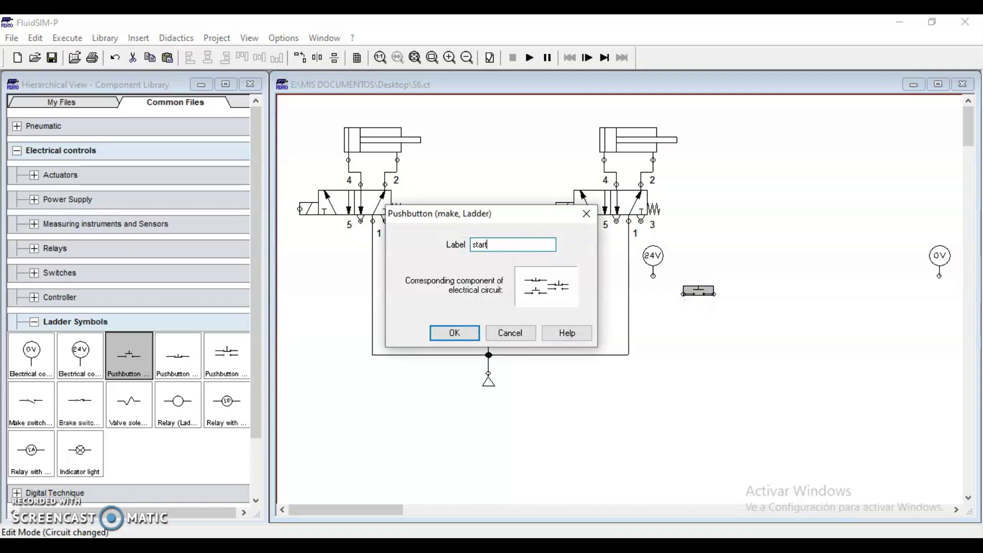
pyautogui.write('start')
pyautogui.press('Return')
pyautogui.click(719, 335)
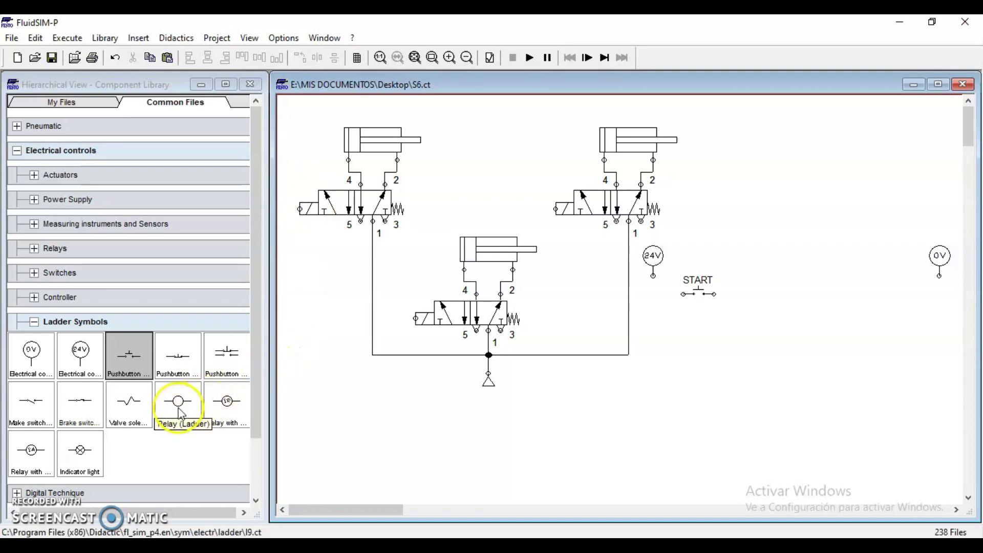
# Step: Place a ladder relay beside the 0V connection, on the START pushbutton's rung, and label it R1
pyautogui.moveTo(189, 427); pyautogui.dragTo(896, 296)
pyautogui.doubleClick(895, 294)
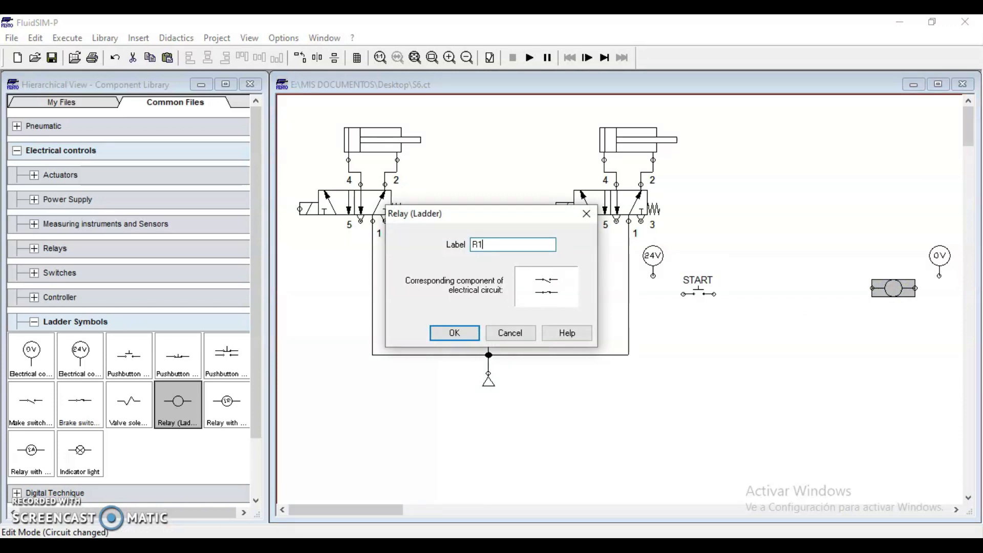
pyautogui.write('R1')
pyautogui.press('Return')
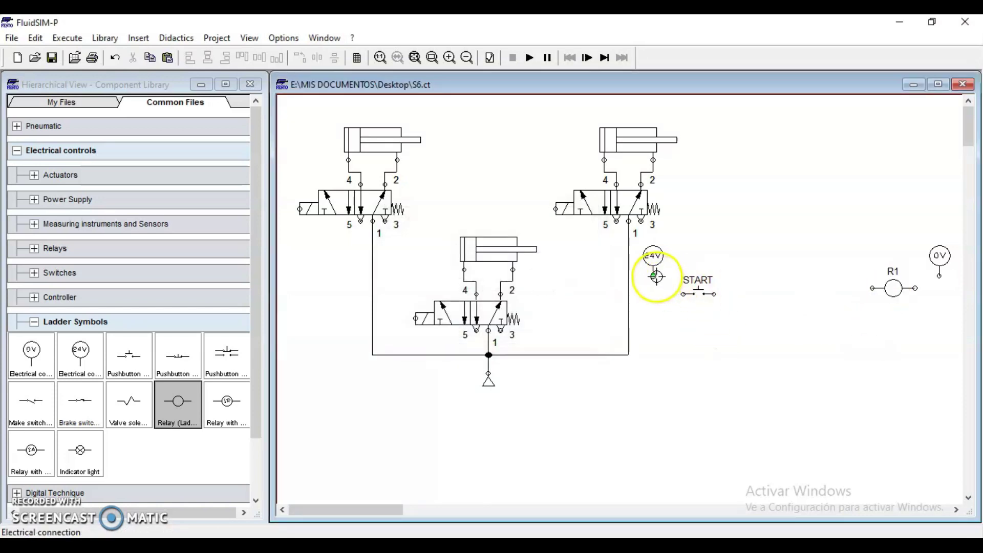
# Step: Wire the first rung from 24V through the START pushbutton and relay R1 to 0V
pyautogui.moveTo(656, 276); pyautogui.dragTo(656, 293)
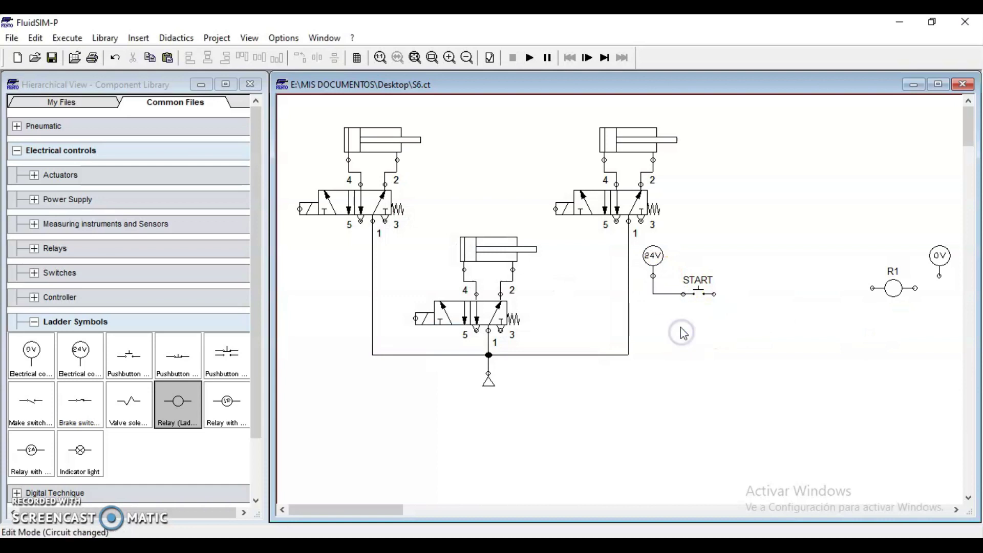
pyautogui.moveTo(711, 293); pyautogui.dragTo(940, 278)
pyautogui.click(896, 317)
# Step: Place a ladder make switch directly below the START pushbutton and label it R1
pyautogui.moveTo(43, 409); pyautogui.dragTo(695, 326)
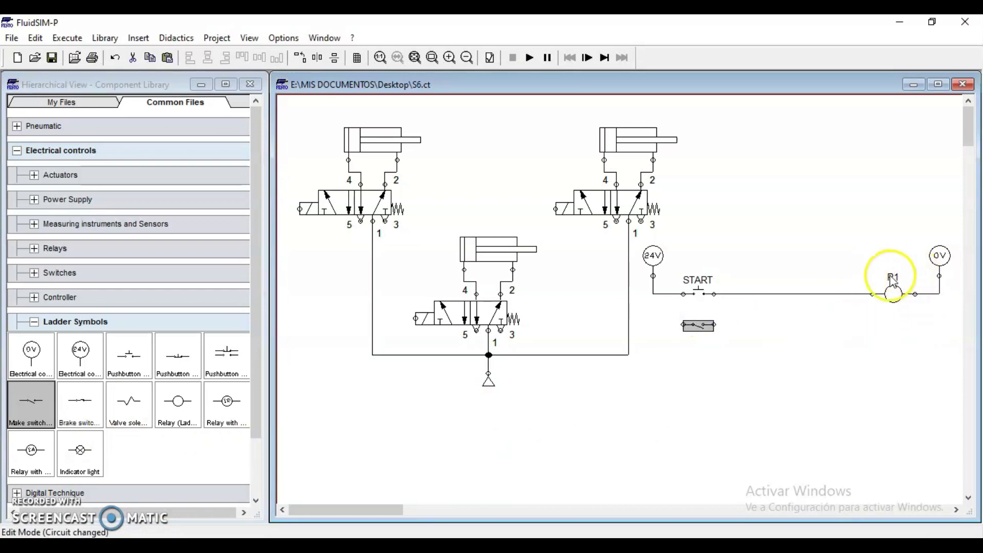
pyautogui.doubleClick(698, 325)
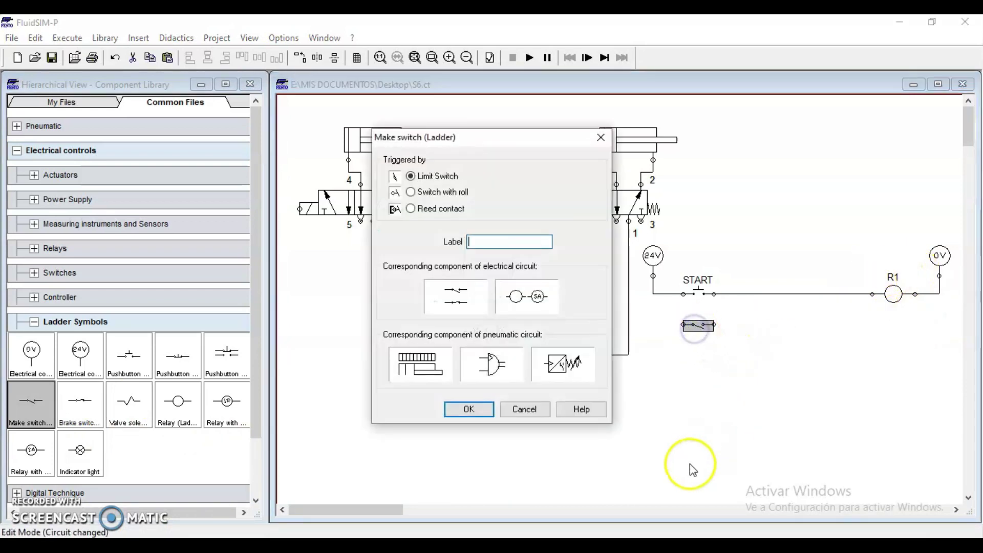
pyautogui.click(602, 139)
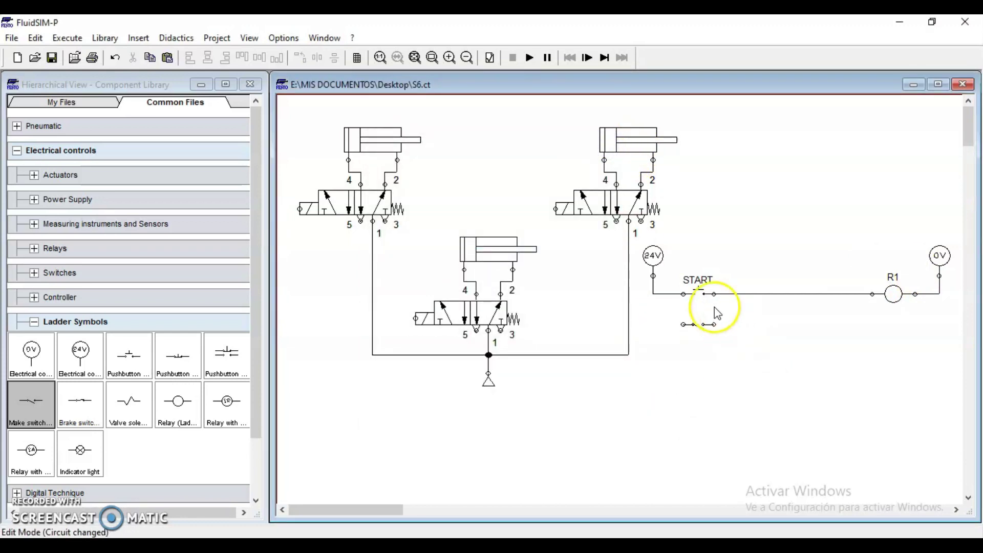
pyautogui.doubleClick(703, 333)
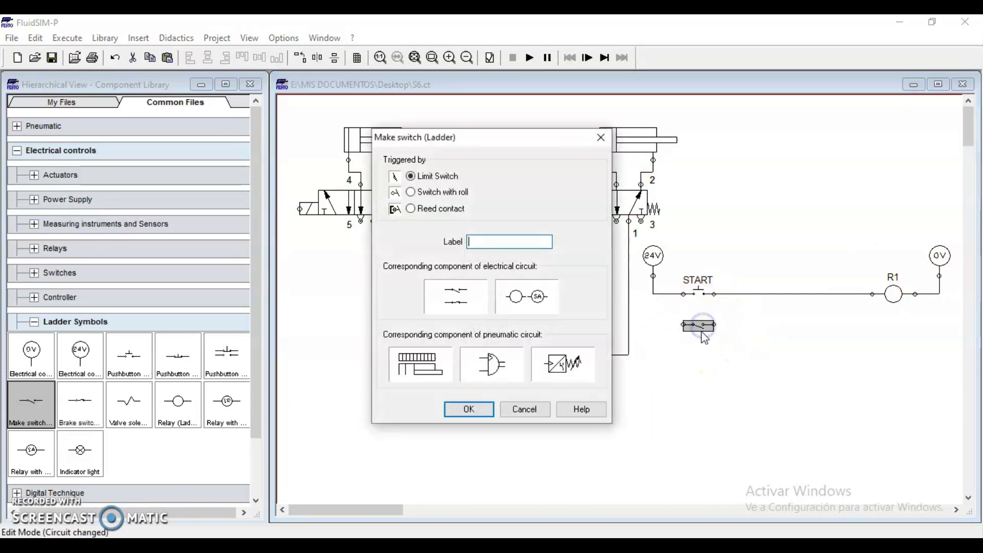
pyautogui.write('R1')
pyautogui.press('Return')
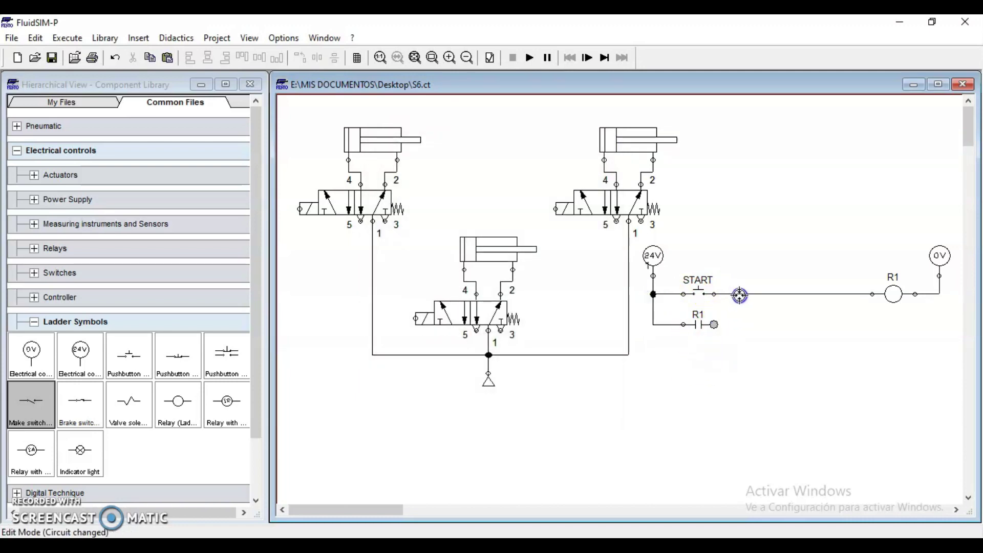
# Step: Wire the R1 make switch in parallel with the START pushbutton to latch the relay
pyautogui.moveTo(739, 294); pyautogui.dragTo(739, 294)
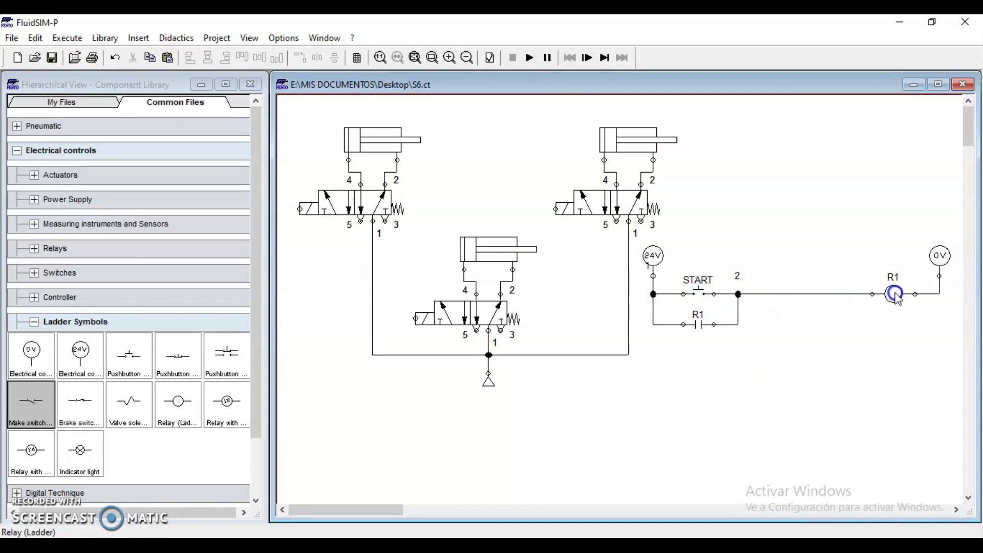
pyautogui.moveTo(903, 293); pyautogui.dragTo(903, 281)
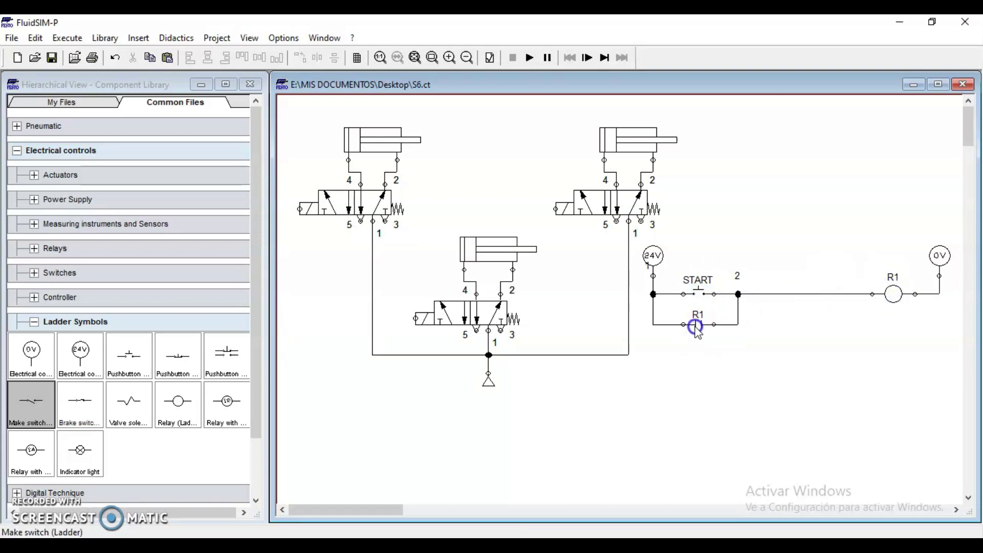
pyautogui.moveTo(690, 331); pyautogui.dragTo(705, 310)
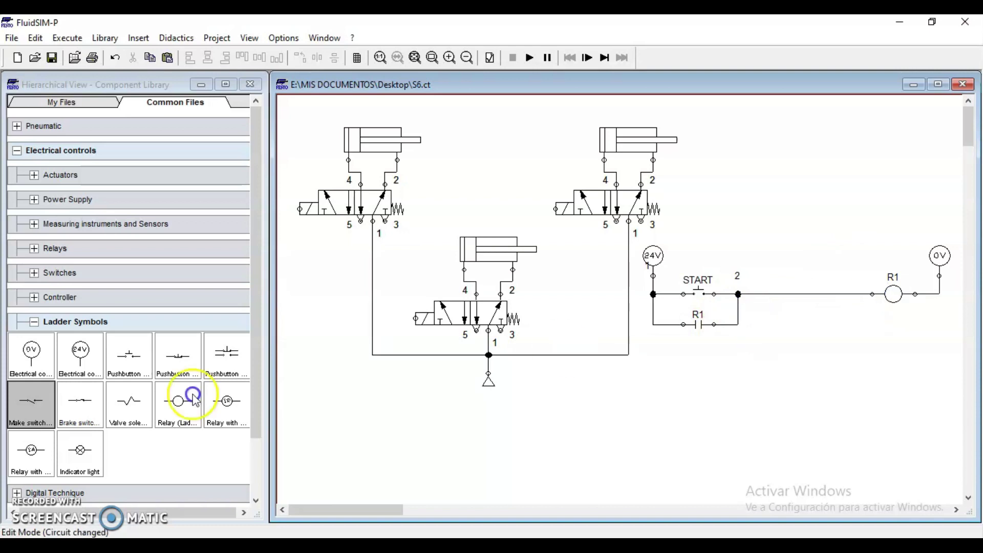
# Step: Place a second ladder make switch below the latching contact and label it R1
pyautogui.click(80, 429)
pyautogui.moveTo(34, 414); pyautogui.dragTo(714, 358)
pyautogui.doubleClick(706, 362)
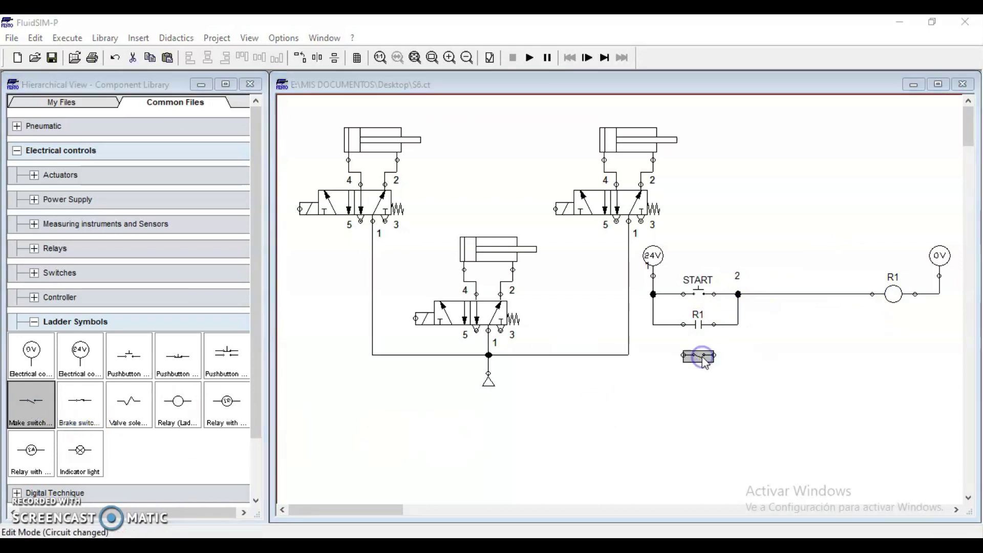
pyautogui.write('R1')
pyautogui.press('Return')
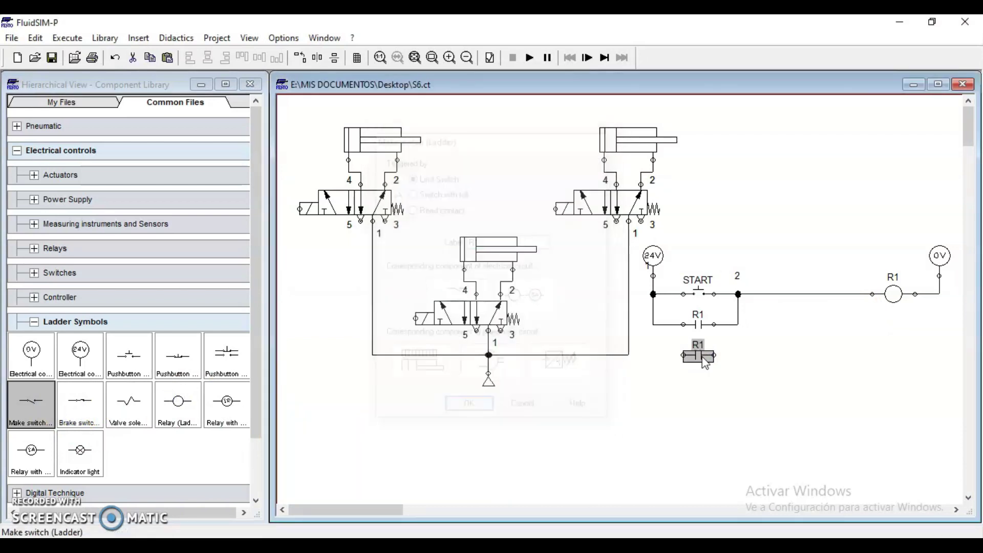
pyautogui.click(702, 383)
# Step: Place a ladder valve solenoid below relay R1, level with the second R1 contact, and label it S1
pyautogui.moveTo(146, 406); pyautogui.dragTo(887, 351)
pyautogui.click(757, 349)
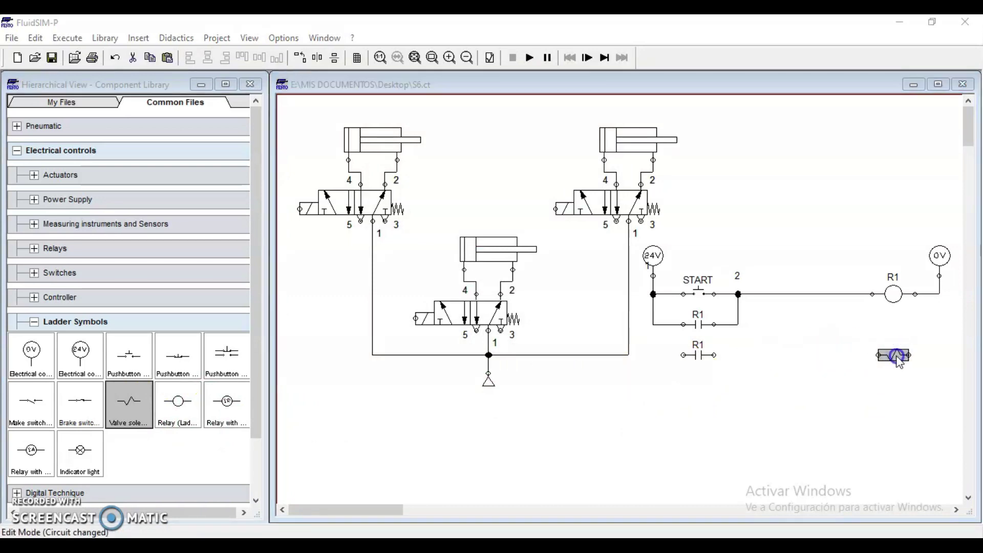
pyautogui.doubleClick(895, 355)
pyautogui.click(907, 352)
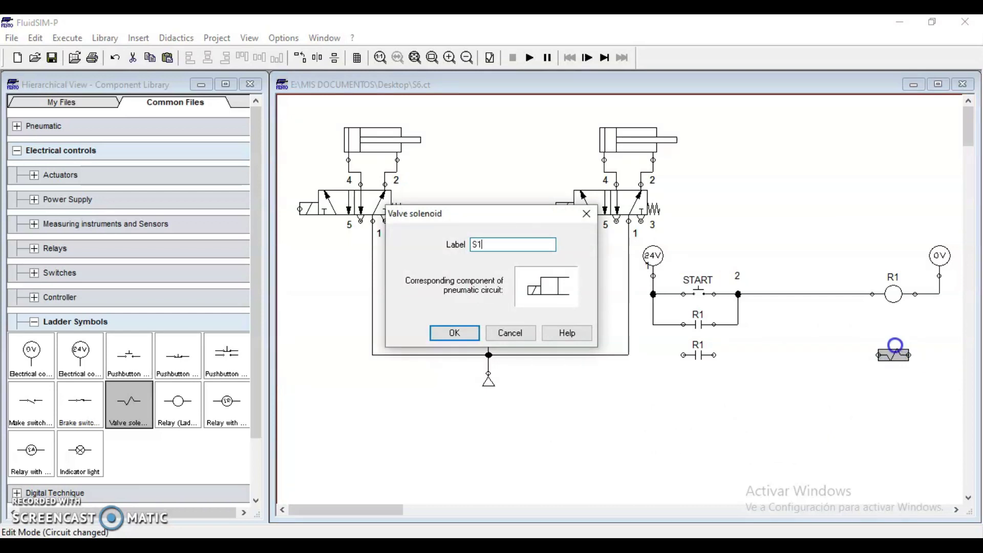
pyautogui.press('Return')
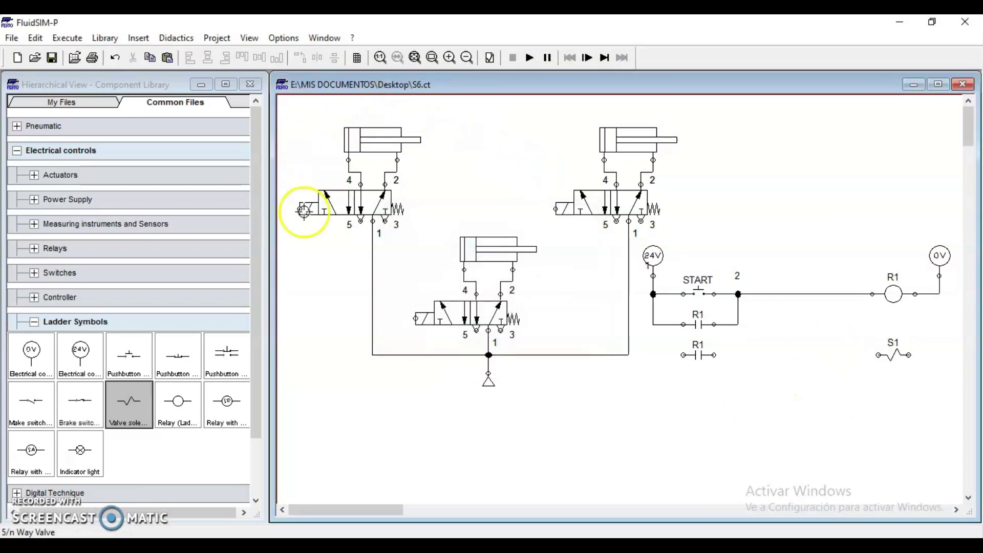
# Step: Label the solenoid connection of the upper-left 5/n way valve S1
pyautogui.doubleClick(301, 209)
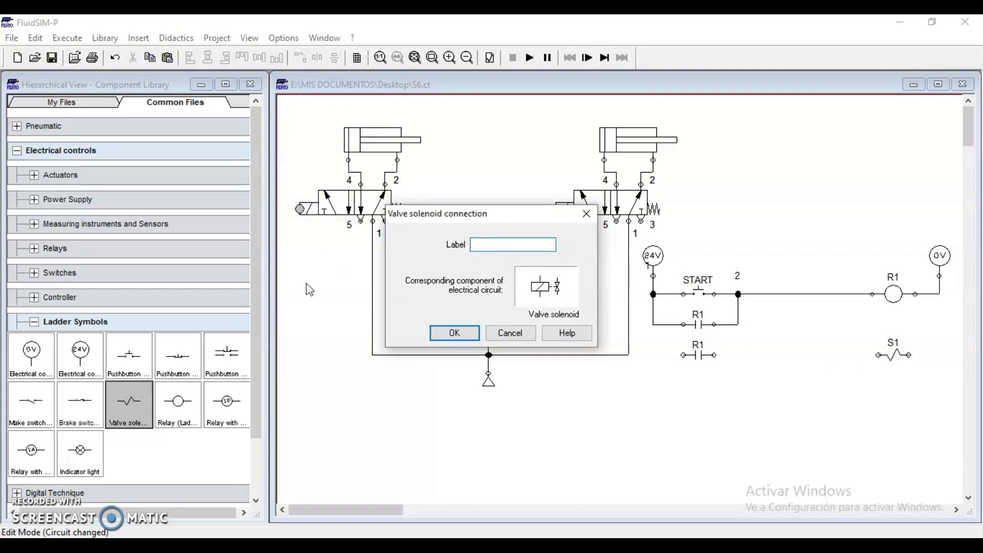
pyautogui.write('S1')
pyautogui.press('Return')
pyautogui.click(514, 341)
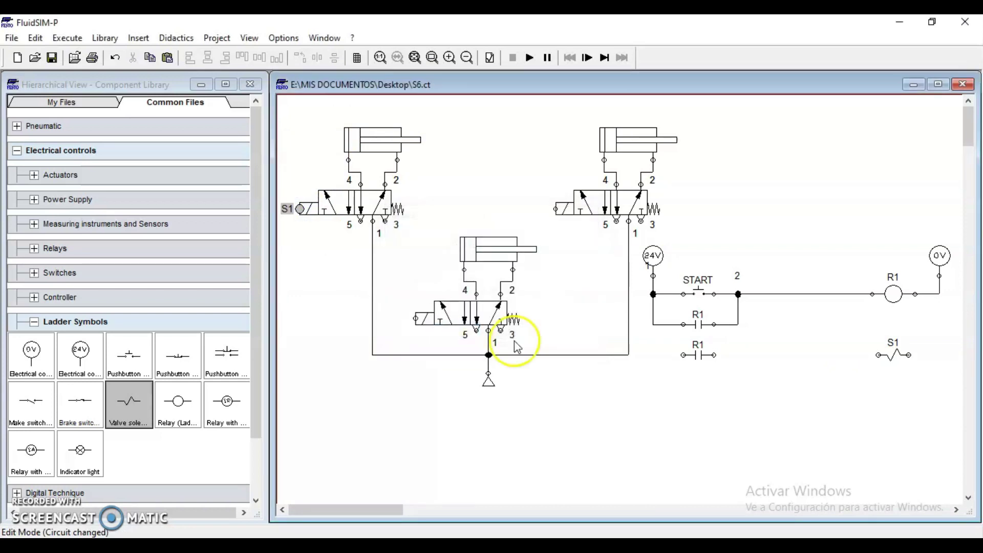
# Step: Wire the lower rung from the 24V line through the second R1 contact and solenoid S1 to the 0V line
pyautogui.click(699, 359)
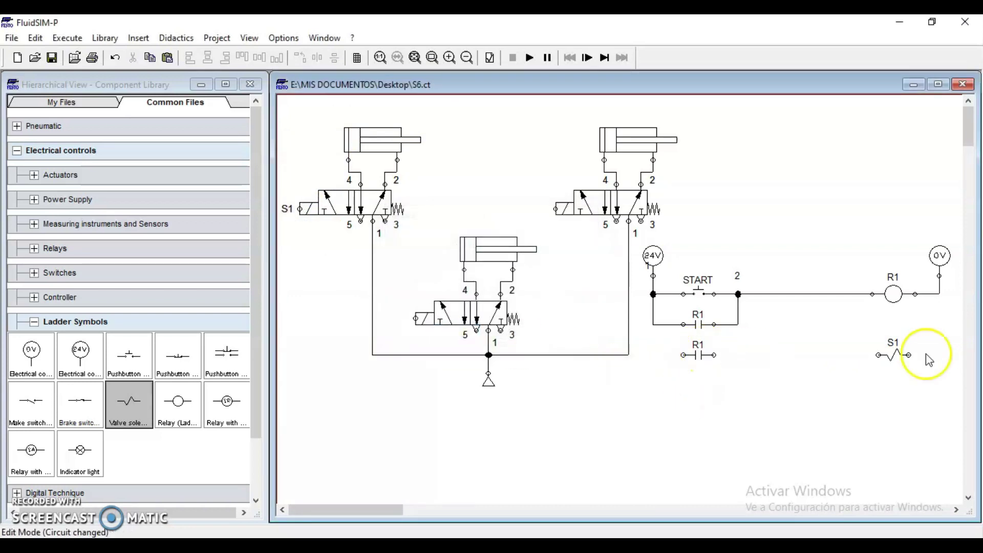
pyautogui.moveTo(715, 354); pyautogui.dragTo(878, 354)
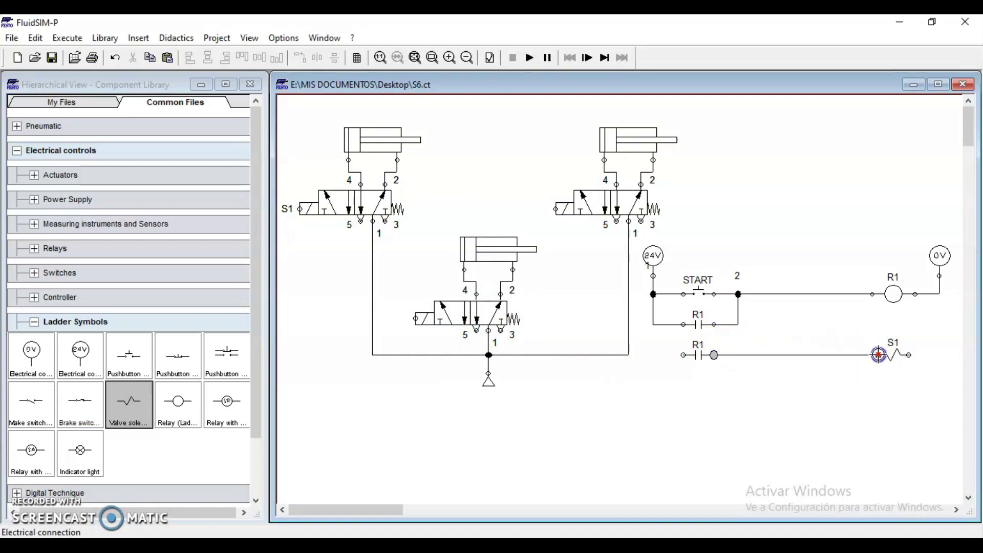
pyautogui.moveTo(680, 357); pyautogui.dragTo(652, 324)
pyautogui.moveTo(909, 354); pyautogui.dragTo(940, 294)
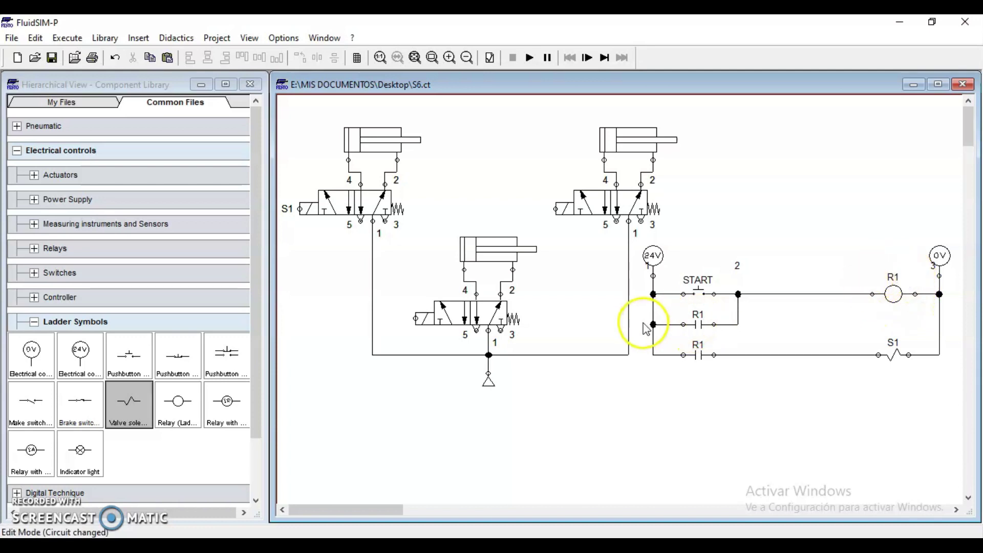
pyautogui.moveTo(738, 293); pyautogui.dragTo(872, 293)
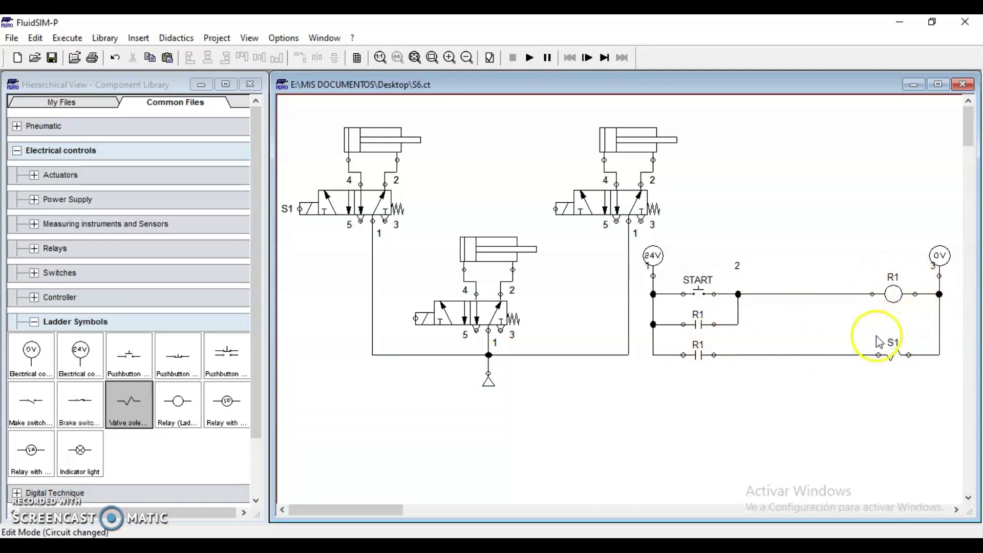
# Step: Simulate the circuit and actuate the START pushbutton to check the upper-left cylinder, ending with the simulation stopped
pyautogui.click(530, 57)
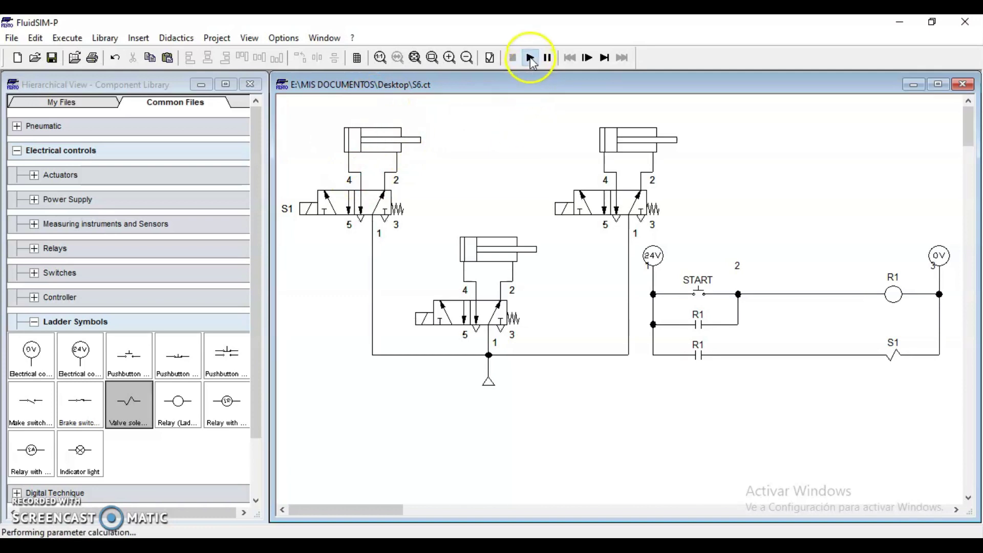
pyautogui.click(698, 288)
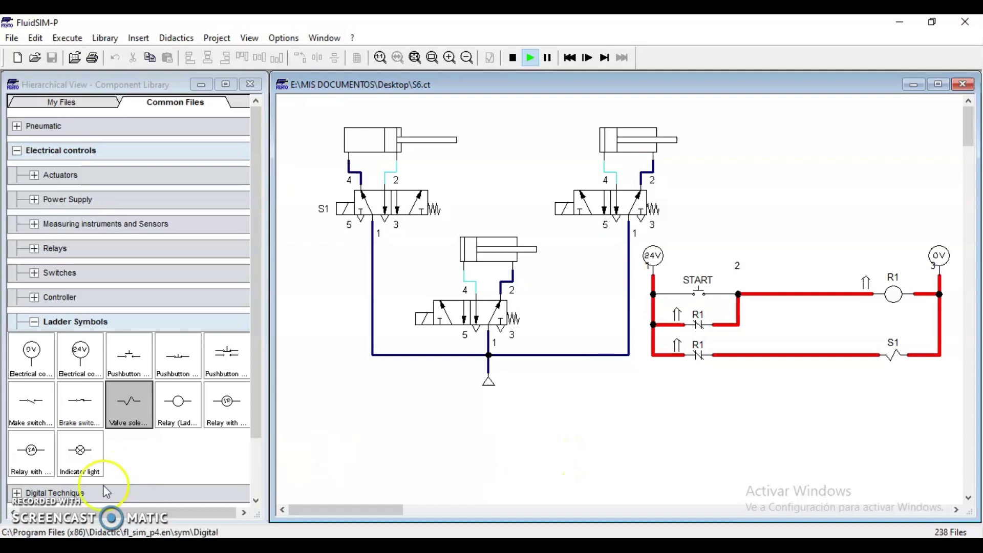
pyautogui.click(49, 505)
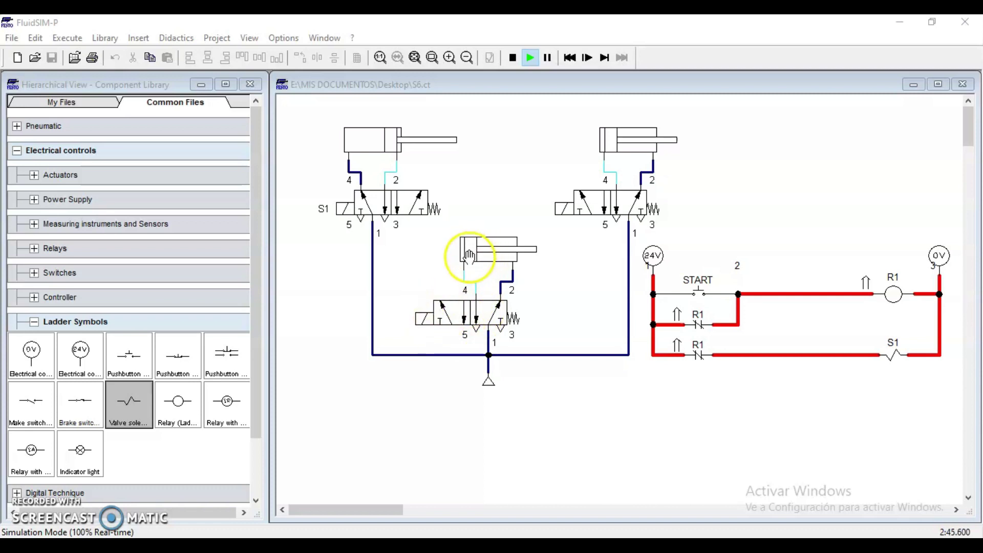
pyautogui.click(512, 57)
# Step: Give the upper-left cylinder the actuating label FCA2 at the 1000 mm position
pyautogui.doubleClick(372, 148)
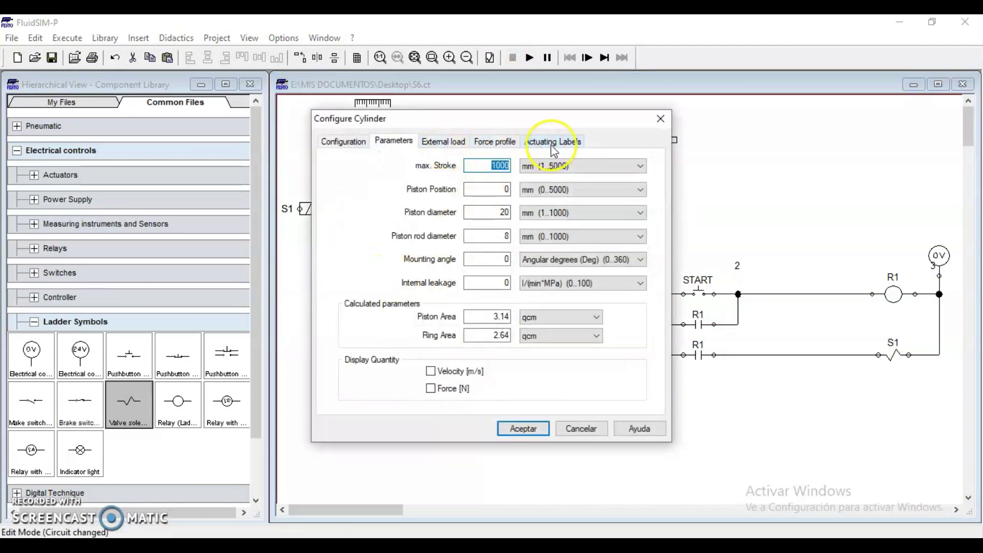
pyautogui.click(569, 142)
pyautogui.click(403, 190)
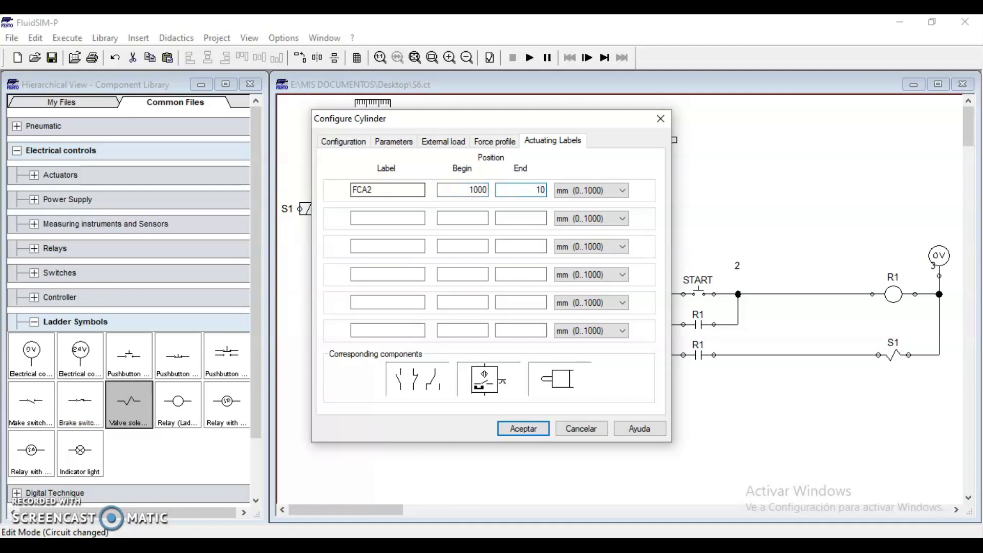
pyautogui.press('Return')
pyautogui.click(326, 334)
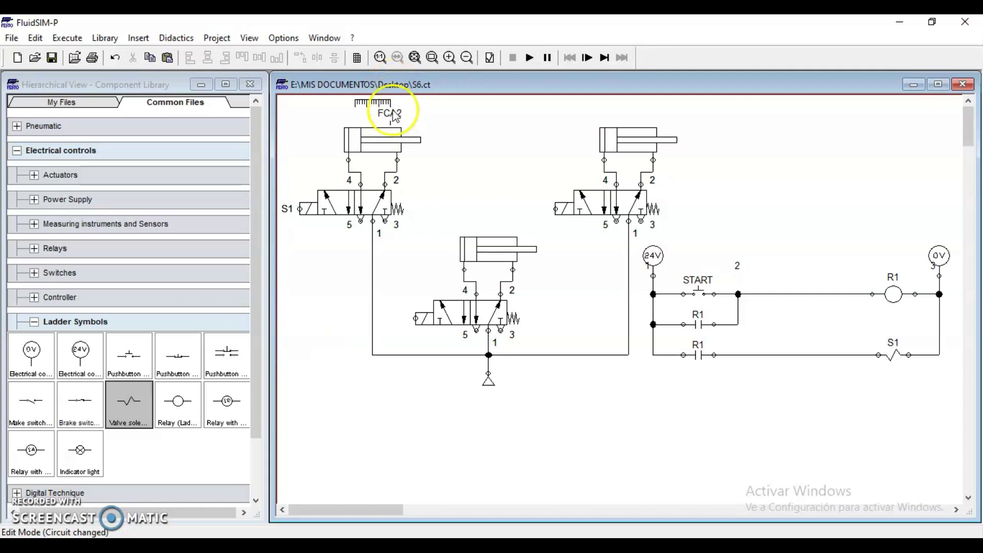
# Step: Place a ladder make switch below the second R1 contact and label it FCA2 as a limit switch
pyautogui.click(50, 407)
pyautogui.moveTo(51, 407); pyautogui.dragTo(700, 388)
pyautogui.doubleClick(701, 390)
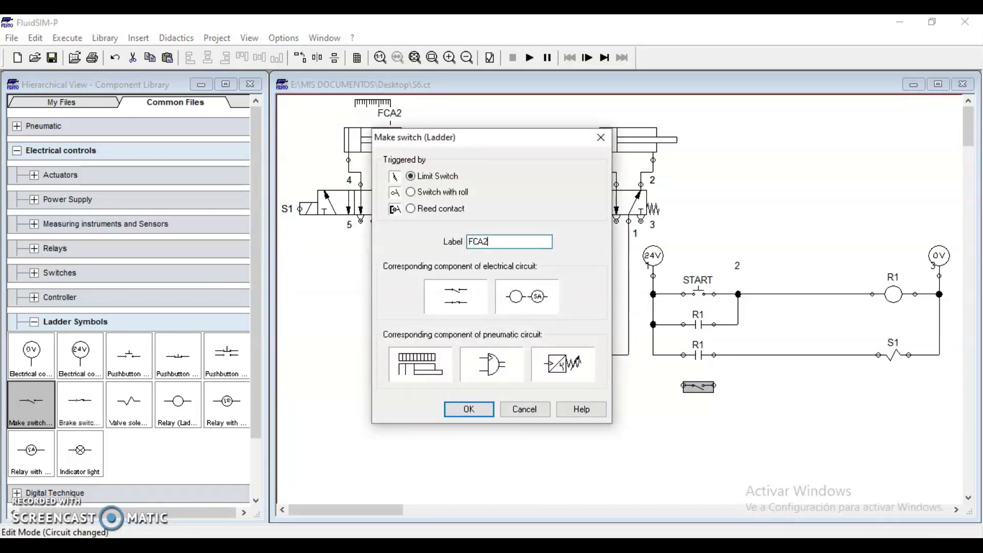
pyautogui.press('Return')
pyautogui.click(698, 422)
pyautogui.click(694, 400)
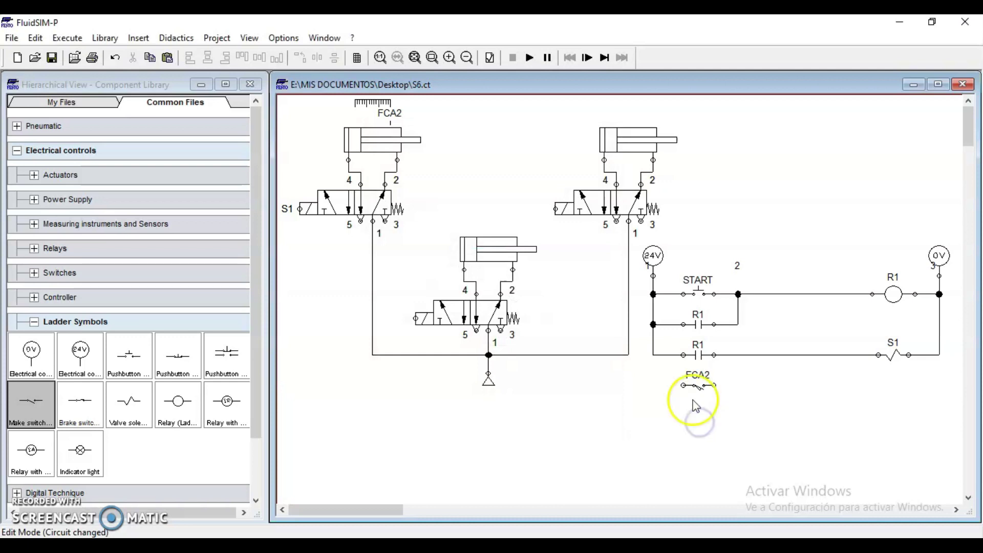
# Step: Place a ladder relay below solenoid S1, level with the FCA2 switch, and label it R2
pyautogui.moveTo(176, 401); pyautogui.dragTo(893, 386)
pyautogui.doubleClick(893, 387)
pyautogui.write('R2')
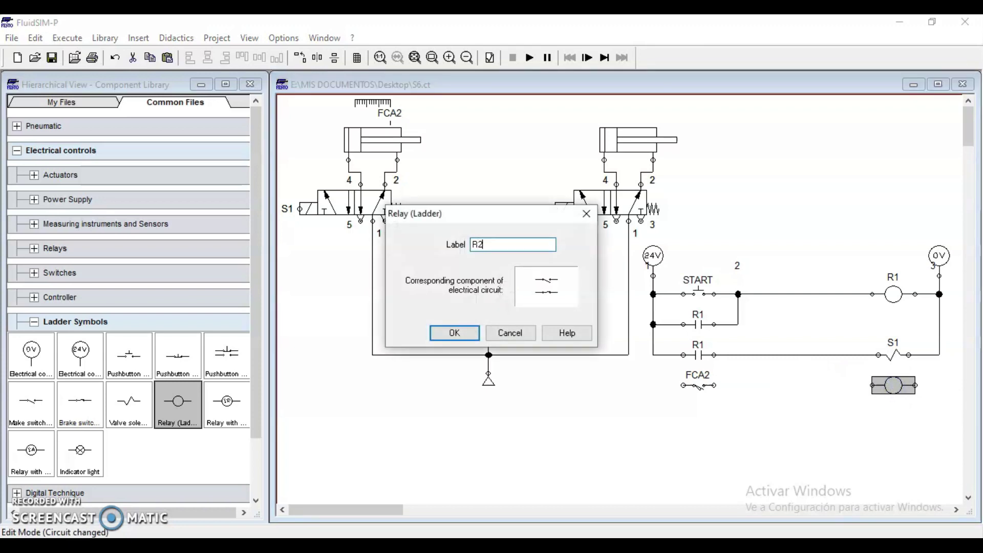
pyautogui.press('Return')
# Step: Wire the rung from the 24V line through the FCA2 switch and relay R2 to the 0V line
pyautogui.moveTo(714, 385); pyautogui.dragTo(870, 385)
pyautogui.moveTo(684, 385); pyautogui.dragTo(653, 355)
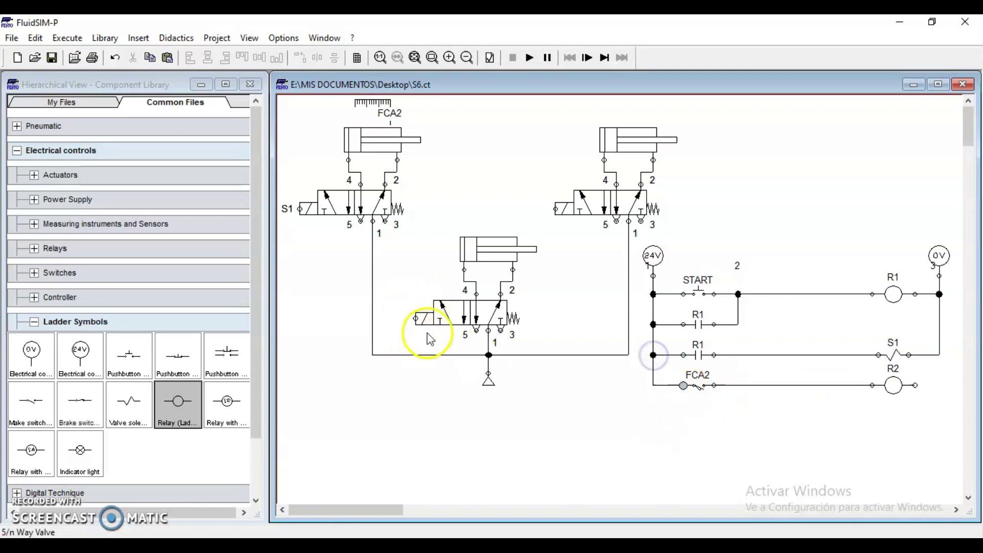
pyautogui.moveTo(915, 385); pyautogui.dragTo(940, 354)
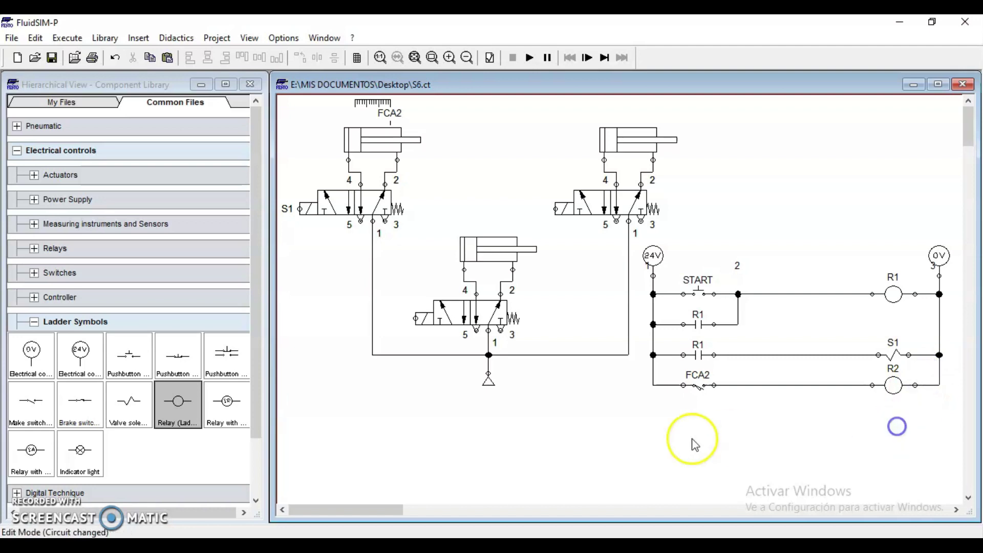
# Step: Place a ladder make switch below the FCA2 switch and label it R2
pyautogui.moveTo(43, 407); pyautogui.dragTo(697, 416)
pyautogui.doubleClick(700, 419)
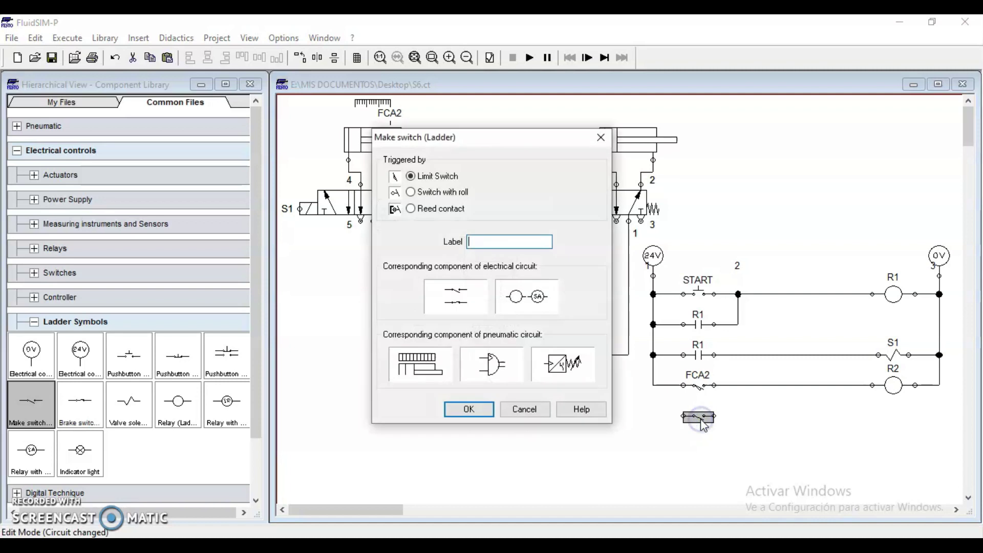
pyautogui.press('Return')
pyautogui.click(640, 432)
pyautogui.click(708, 414)
# Step: Place a ladder valve solenoid labelled S2 below relay R2, and label the lower-middle 5/n way valve's solenoid connection S2
pyautogui.moveTo(134, 407); pyautogui.dragTo(776, 425)
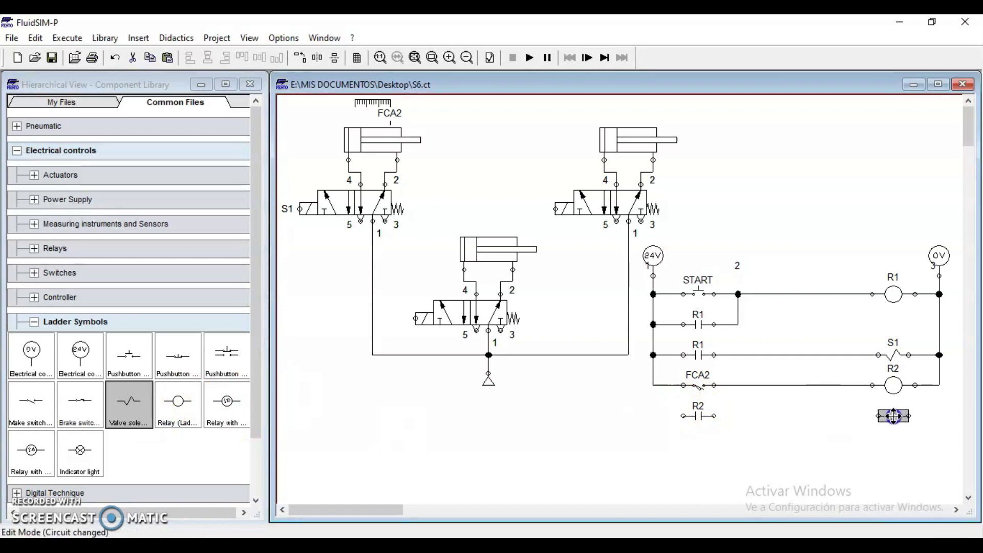
pyautogui.doubleClick(900, 417)
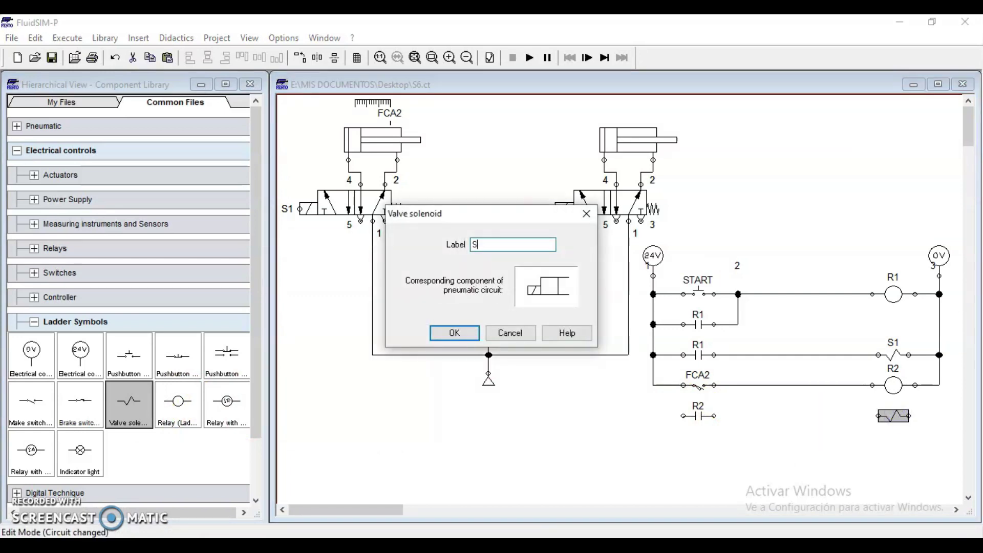
pyautogui.press('Return')
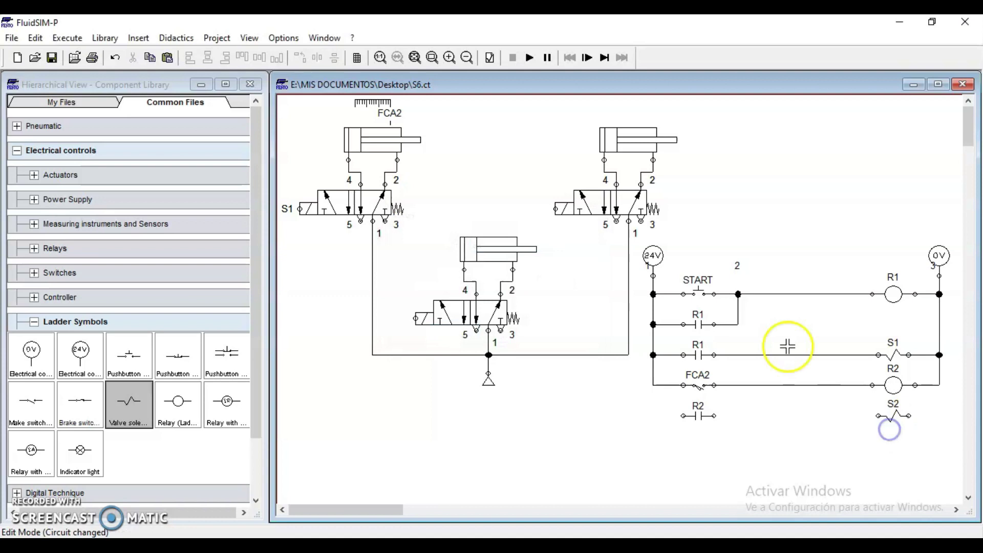
pyautogui.doubleClick(415, 319)
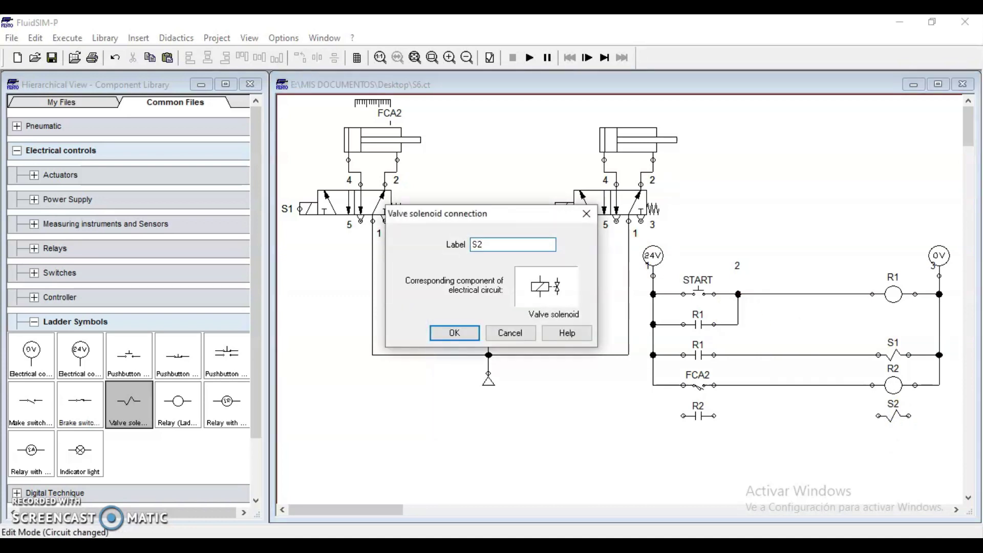
pyautogui.press('Return')
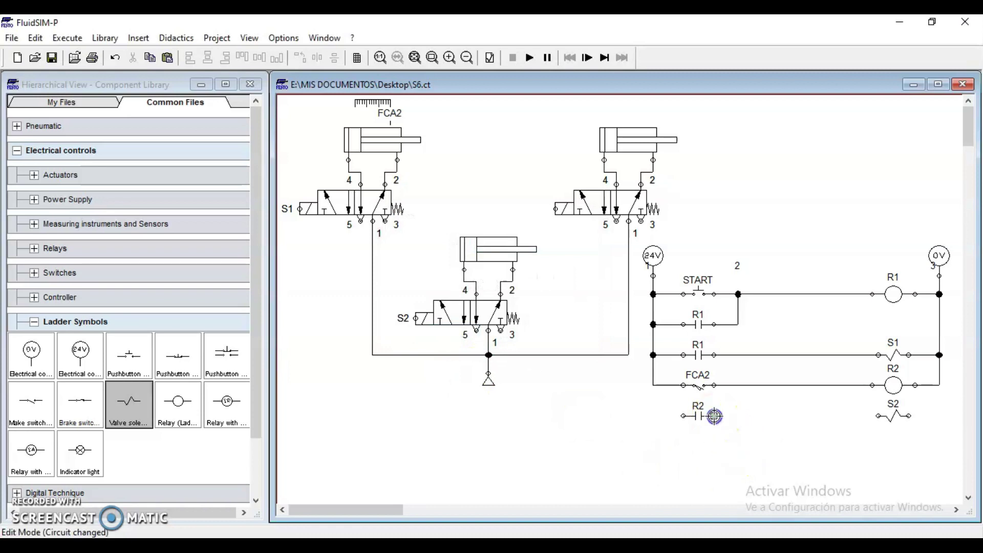
# Step: Wire the rung from the 24V line through the R2 contact and solenoid S2 to the 0V line
pyautogui.moveTo(876, 416); pyautogui.dragTo(877, 415)
pyautogui.moveTo(683, 416); pyautogui.dragTo(654, 386)
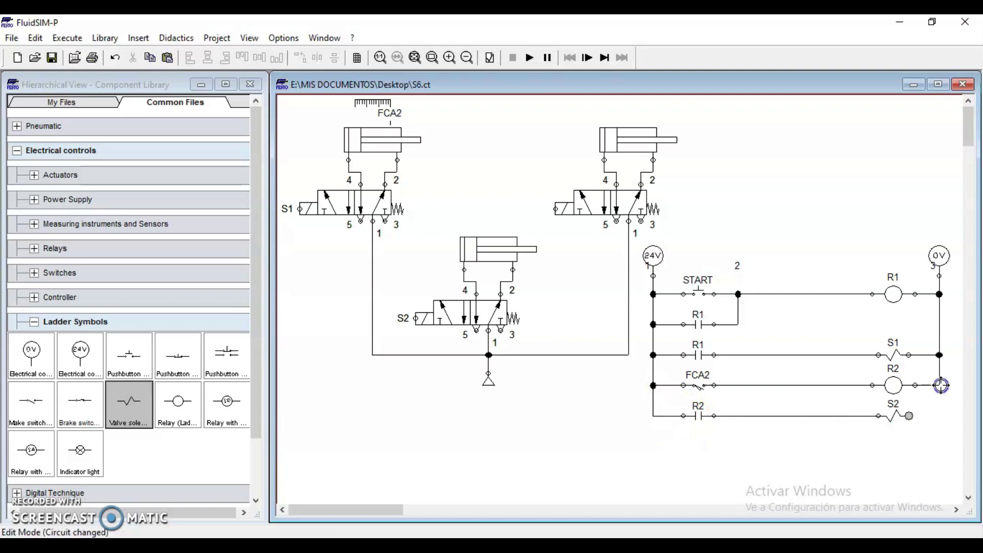
pyautogui.moveTo(940, 385); pyautogui.dragTo(940, 384)
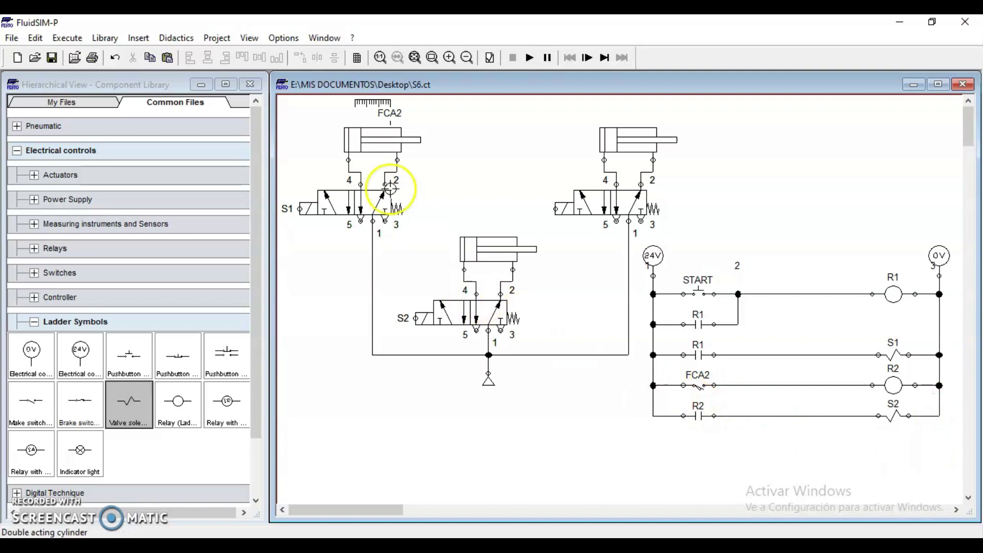
pyautogui.moveTo(359, 141)
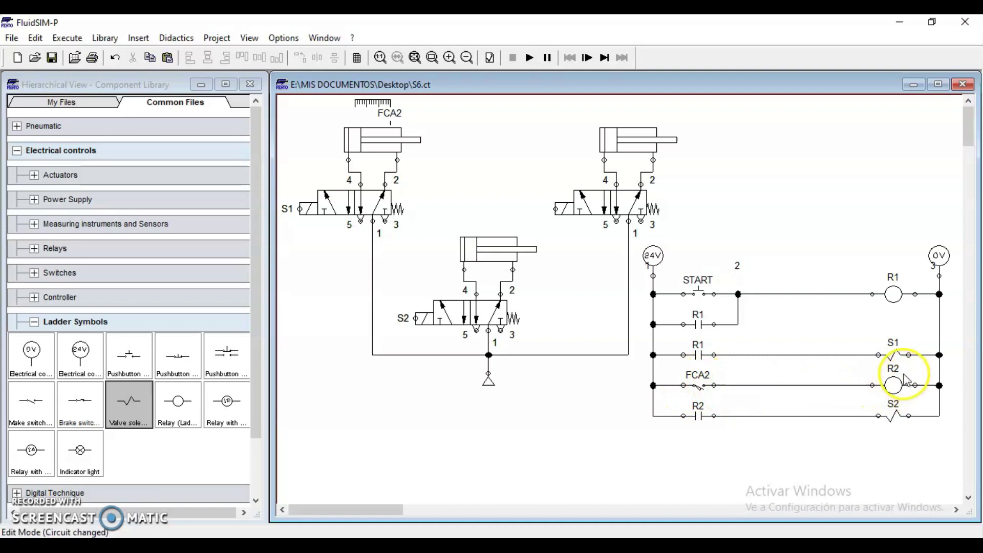
pyautogui.click(891, 391)
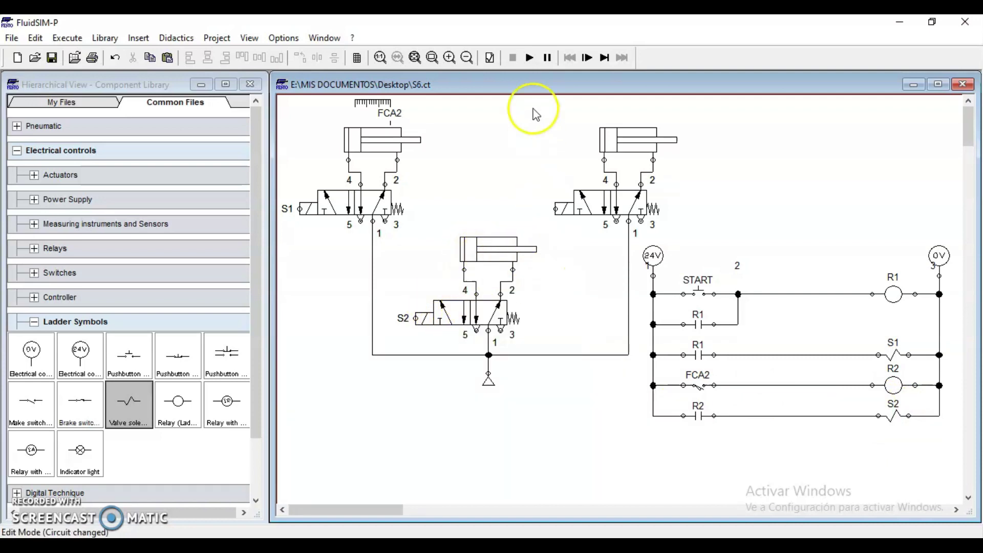
# Step: Simulate the circuit and actuate START to check the sequence of the first two cylinders, ending with the simulation stopped
pyautogui.click(530, 59)
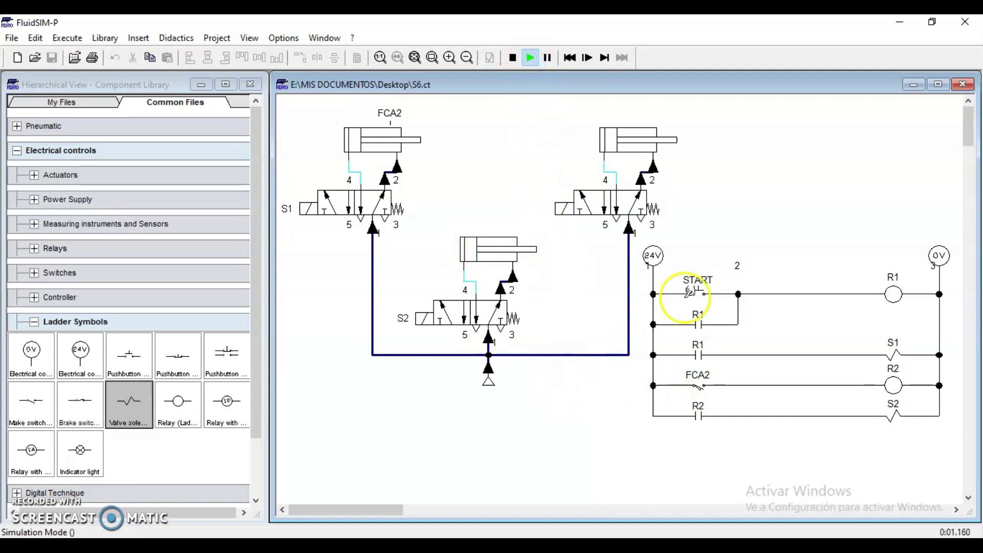
pyautogui.click(706, 283)
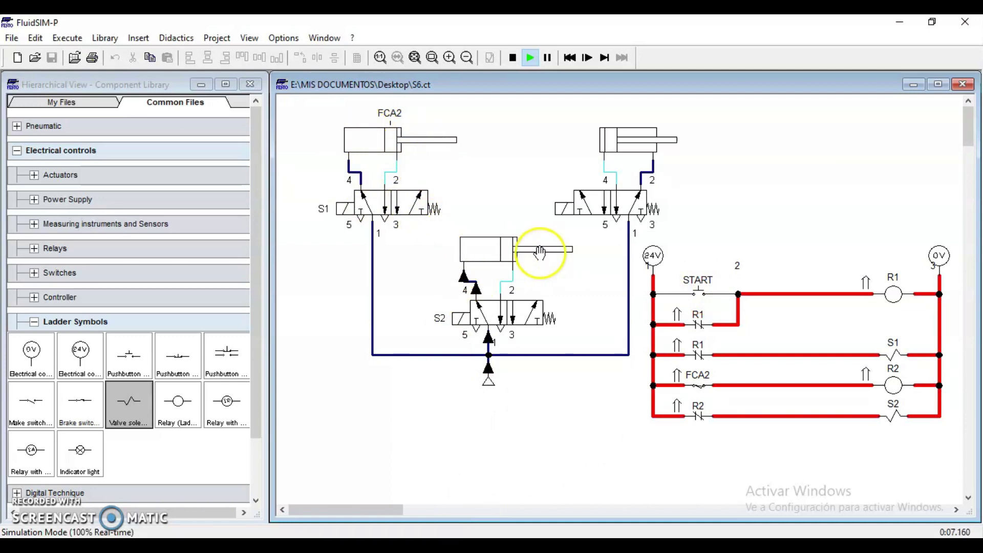
pyautogui.click(524, 106)
pyautogui.click(513, 61)
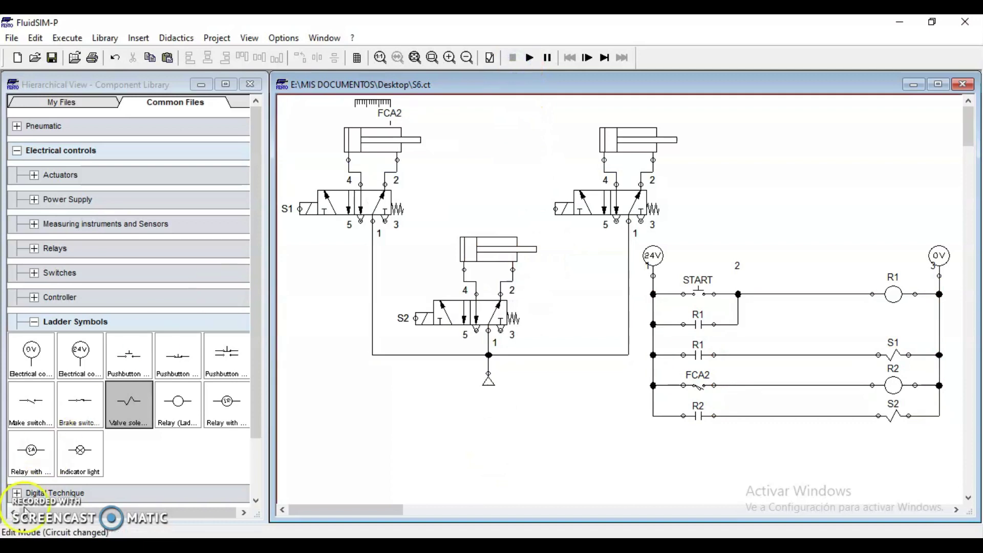
pyautogui.click(60, 507)
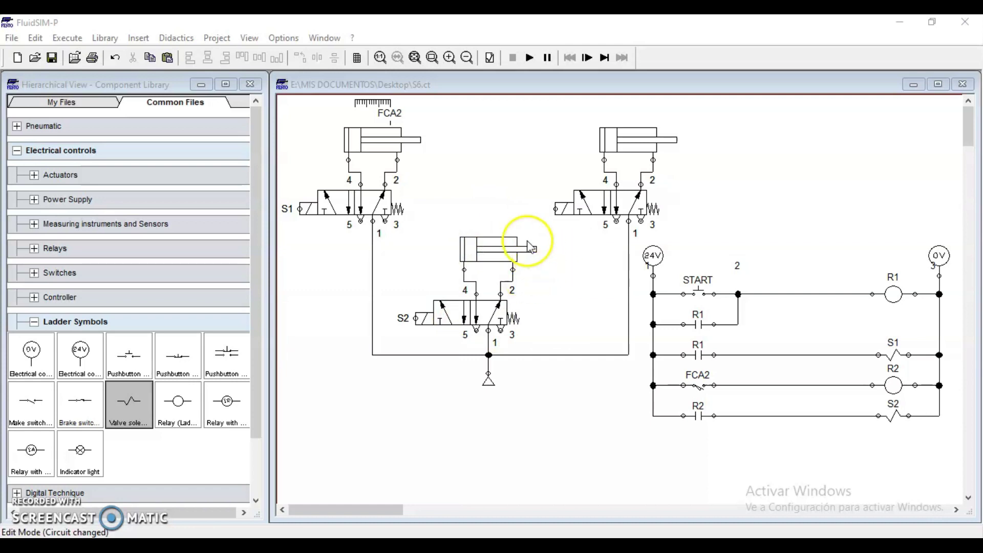
# Step: Give the lower-middle cylinder the actuating label FCB2 at the 1000 mm position
pyautogui.doubleClick(499, 256)
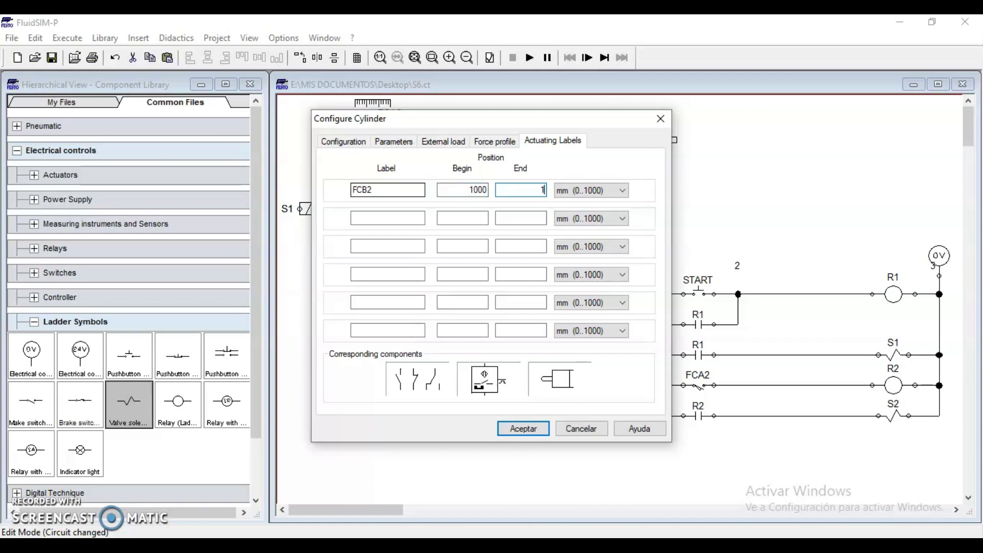
pyautogui.press('Return')
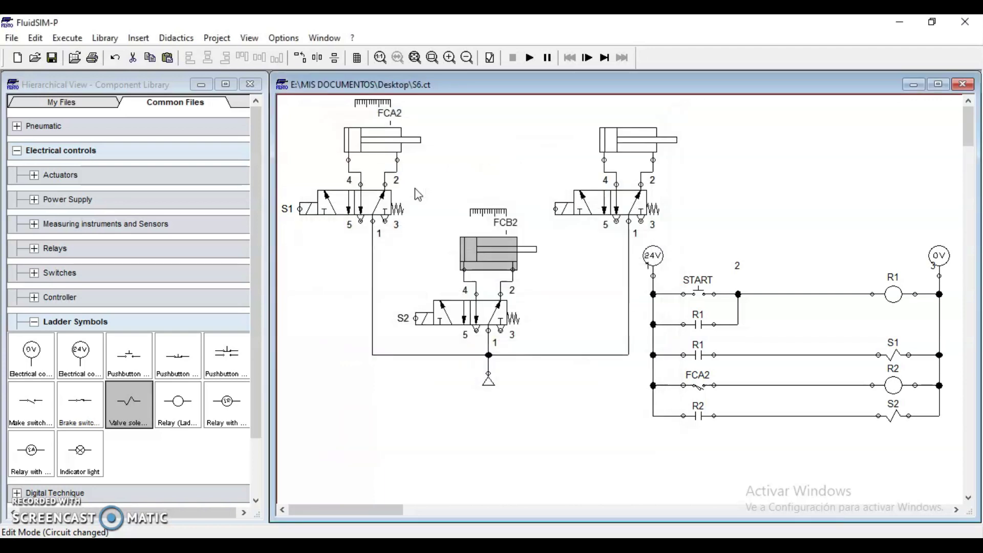
# Step: Place a ladder make switch below the R2 contact and label it FCB2 as a limit switch
pyautogui.moveTo(32, 404); pyautogui.dragTo(696, 450)
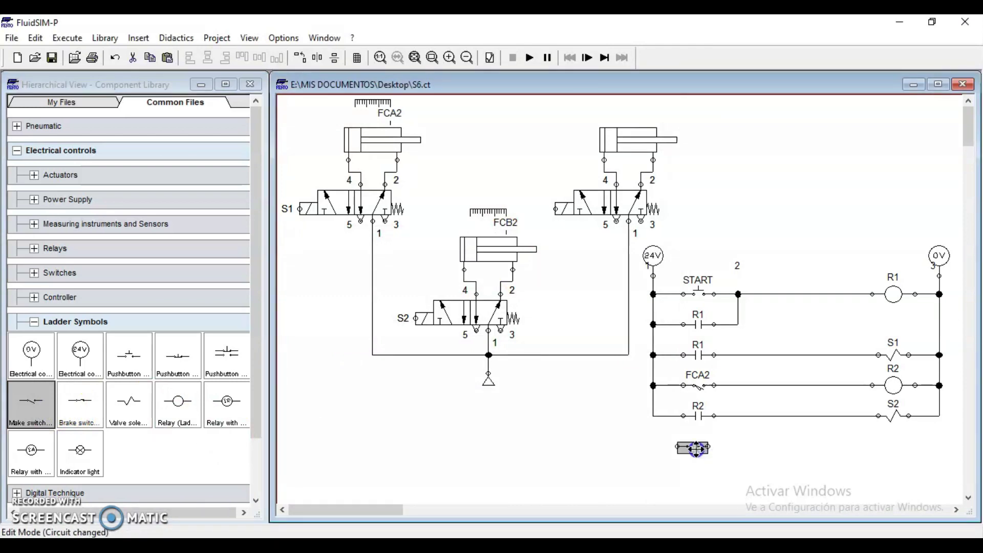
pyautogui.doubleClick(706, 454)
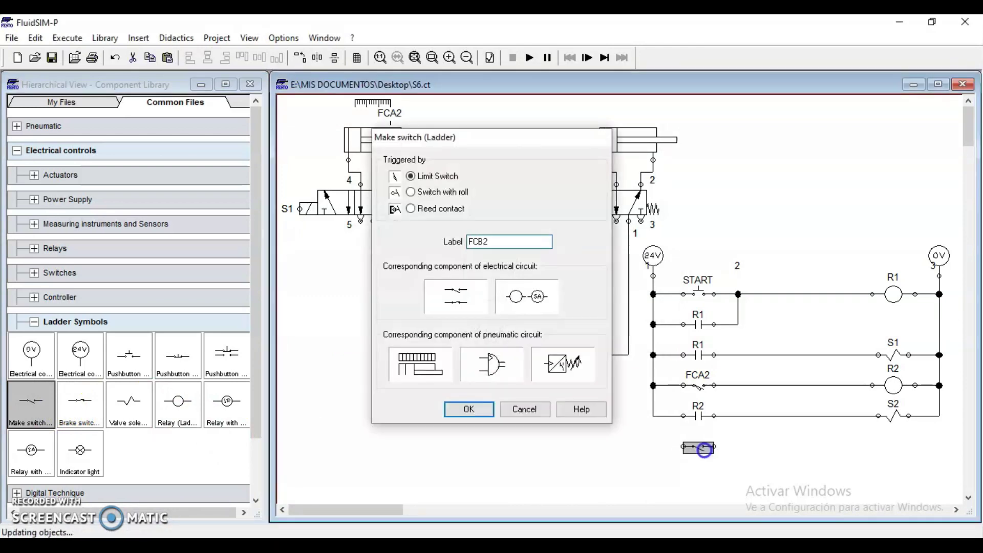
pyautogui.press('Return')
pyautogui.click(639, 477)
# Step: Place a ladder relay below solenoid S2, level with the FCB2 switch, and label it R3
pyautogui.moveTo(185, 405); pyautogui.dragTo(899, 446)
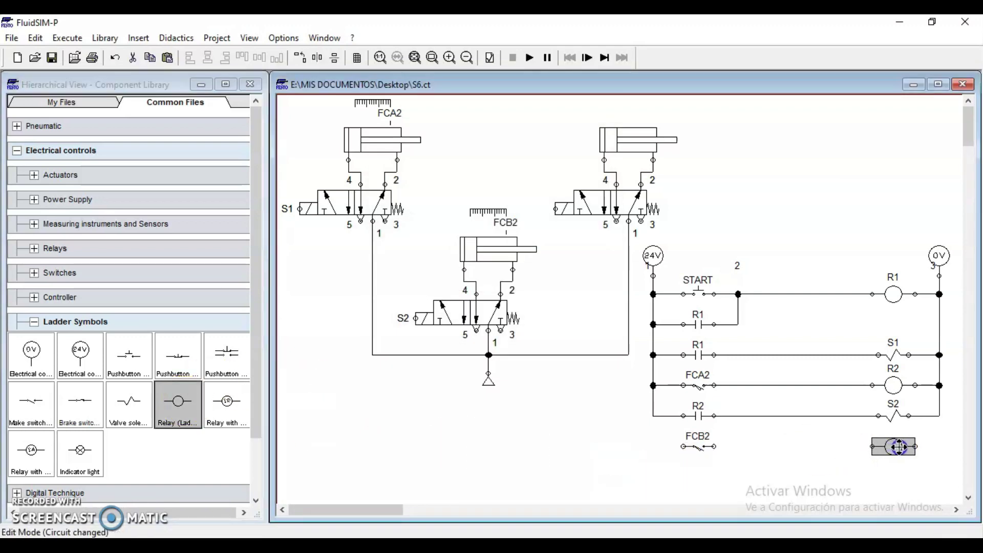
pyautogui.doubleClick(899, 450)
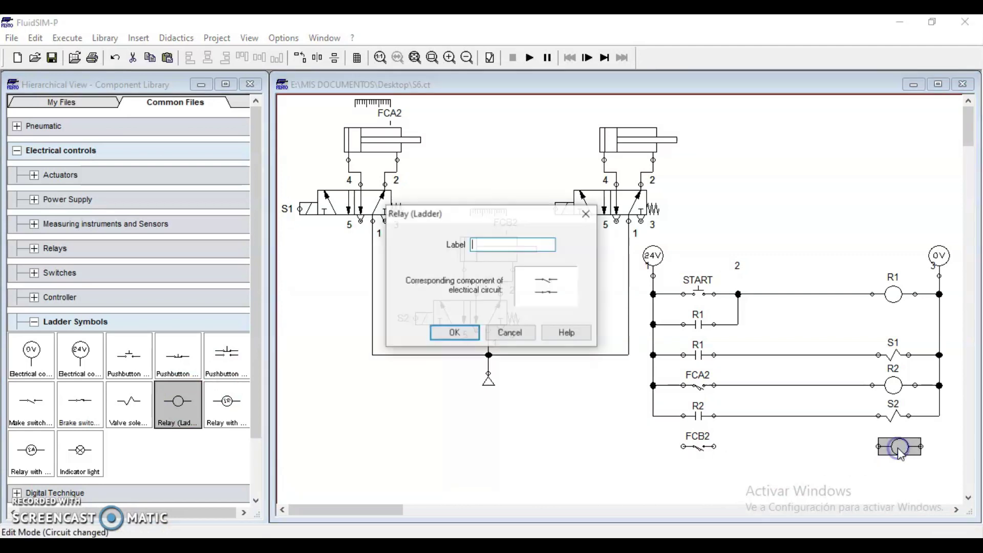
pyautogui.press('Return')
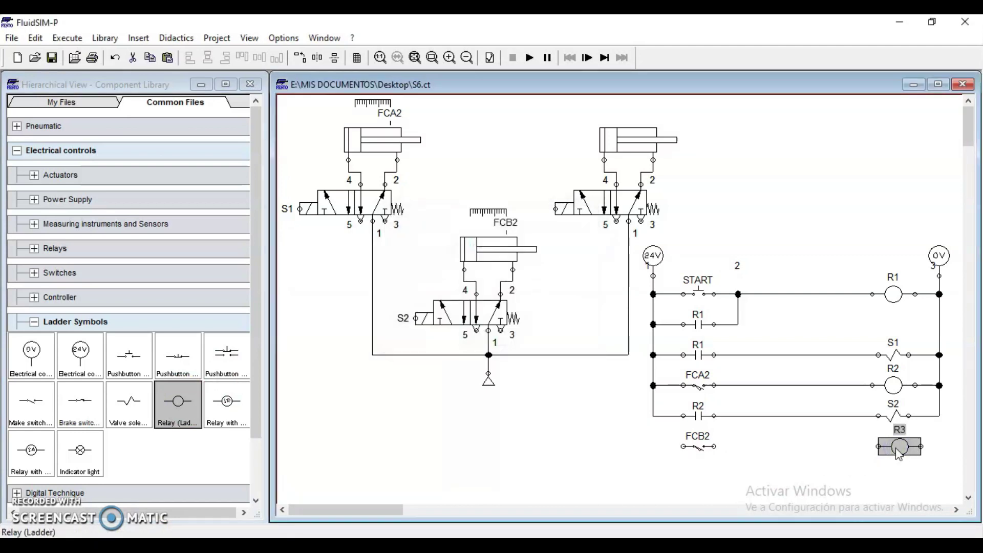
pyautogui.click(752, 450)
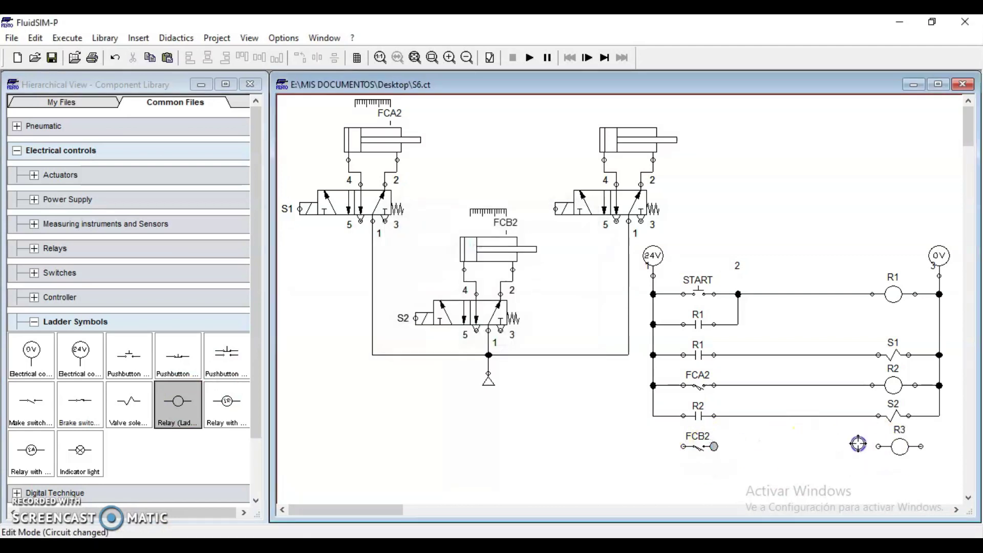
# Step: Wire the rung from the 24V line through the FCB2 switch and relay R3 to the 0V line
pyautogui.moveTo(879, 445); pyautogui.dragTo(878, 446)
pyautogui.moveTo(682, 447); pyautogui.dragTo(652, 415)
pyautogui.moveTo(920, 447); pyautogui.dragTo(939, 415)
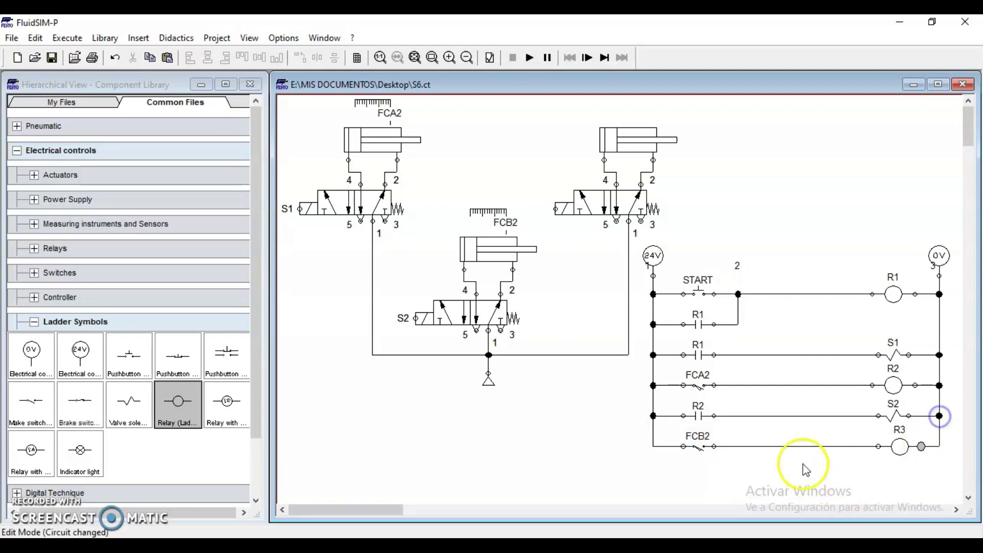
# Step: Place a ladder make switch below the FCB2 switch and label it R3
pyautogui.moveTo(31, 401); pyautogui.dragTo(696, 473)
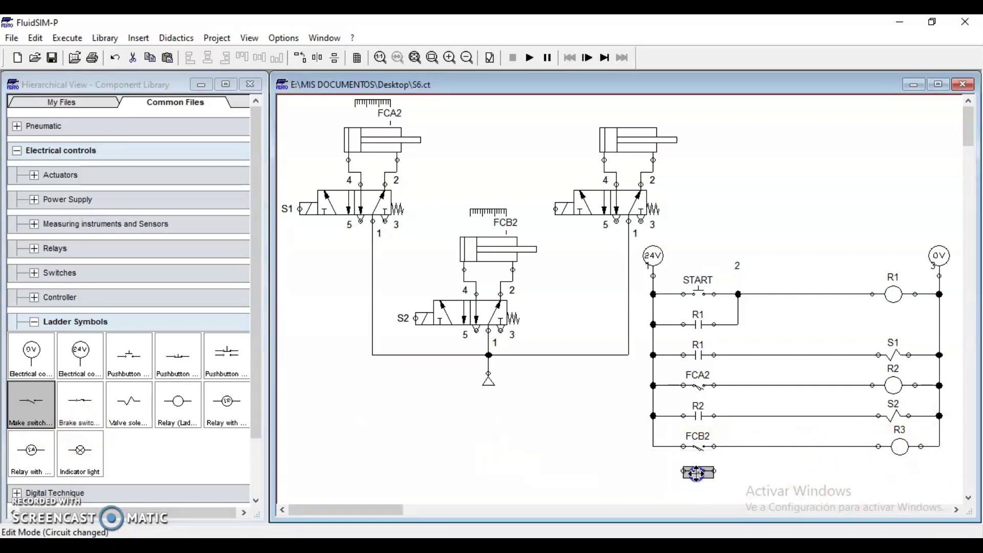
pyautogui.doubleClick(699, 479)
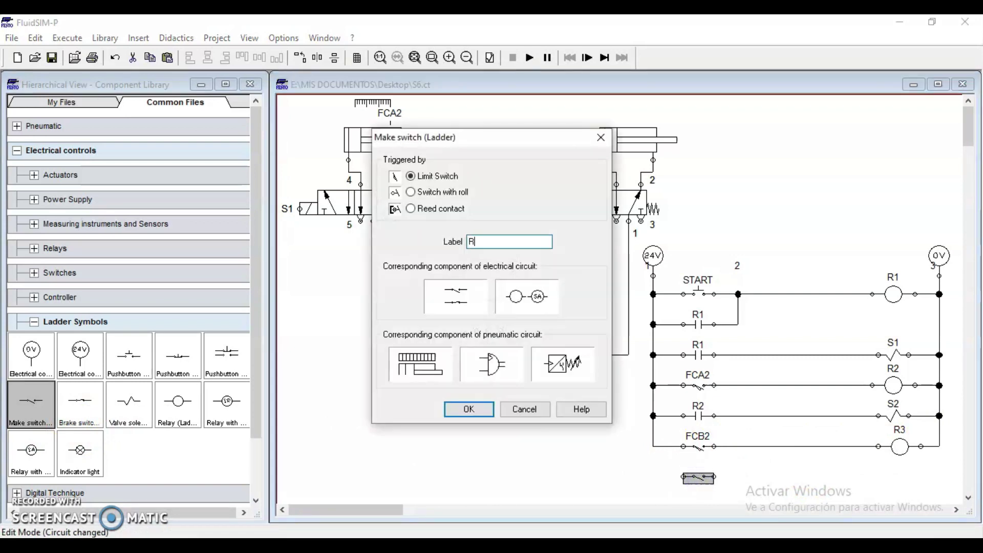
pyautogui.press('Return')
pyautogui.click(591, 466)
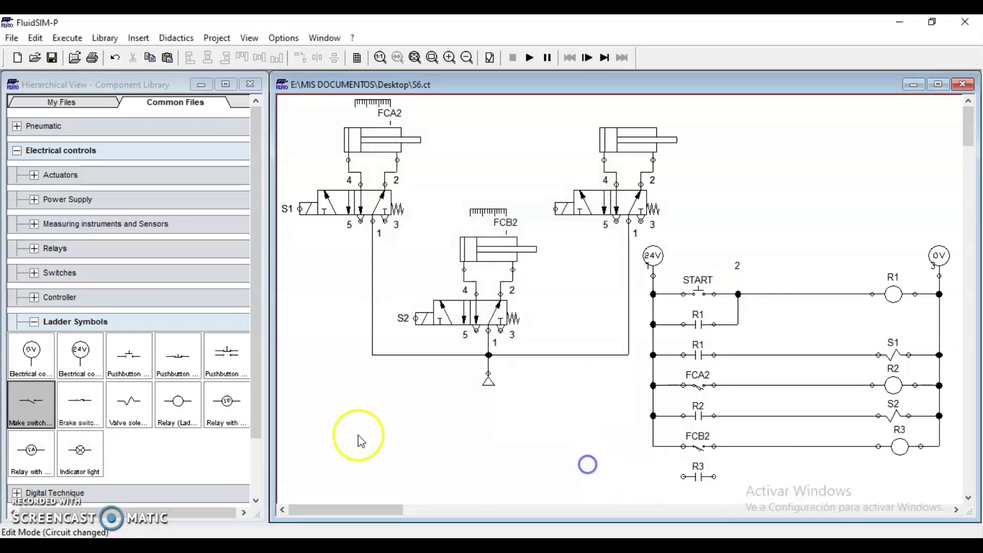
# Step: Place a ladder valve solenoid below relay R3 and wire it to the R3 contact
pyautogui.moveTo(129, 410); pyautogui.dragTo(273, 21)
pyautogui.moveTo(282, 141); pyautogui.dragTo(823, 489)
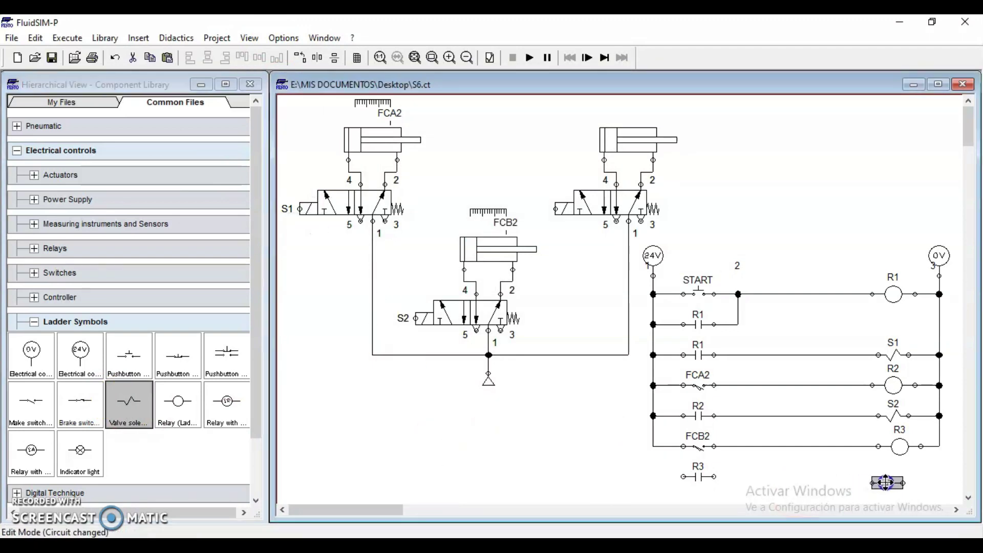
pyautogui.click(741, 477)
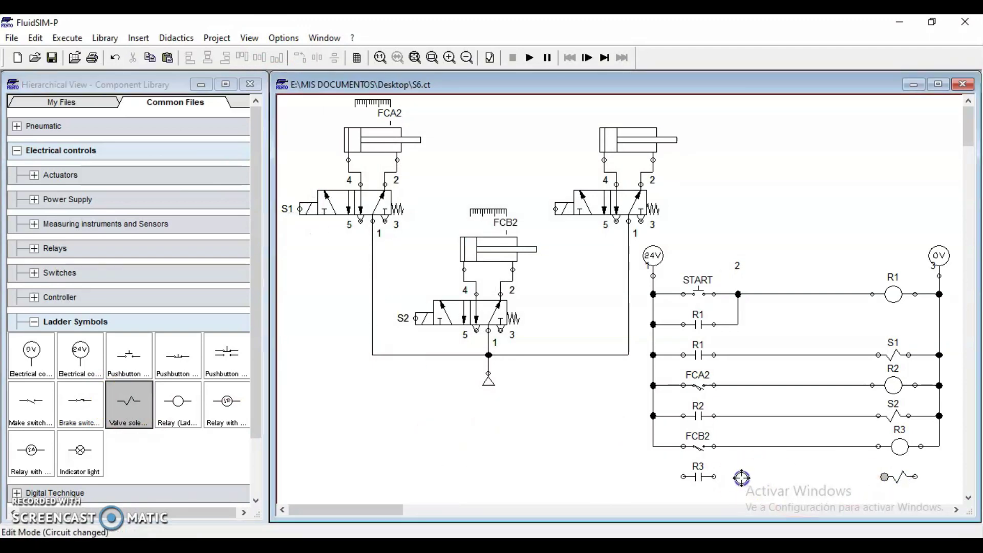
pyautogui.moveTo(716, 477); pyautogui.dragTo(884, 477)
# Step: Label both the new ladder solenoid and the upper-right valve's solenoid connection S3
pyautogui.doubleClick(899, 478)
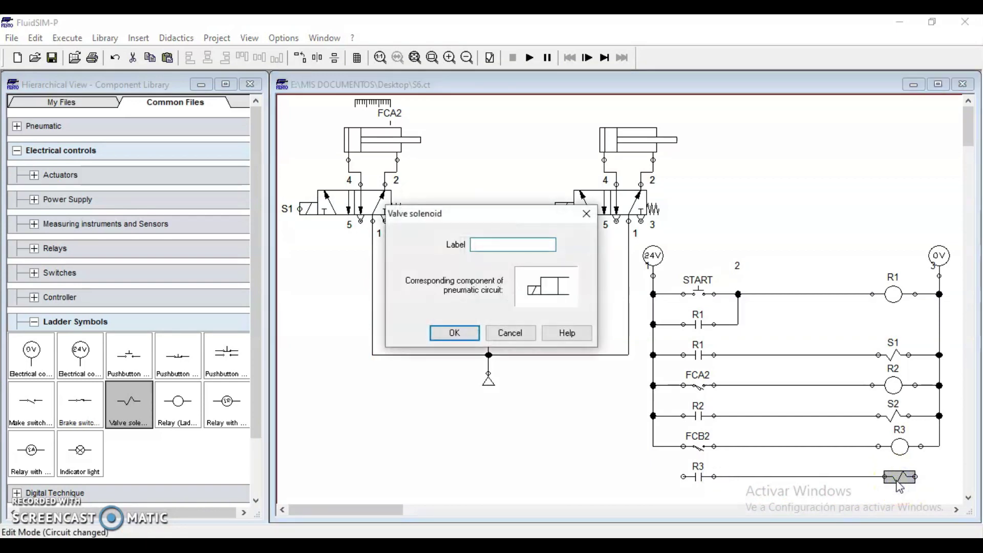
pyautogui.press('Return')
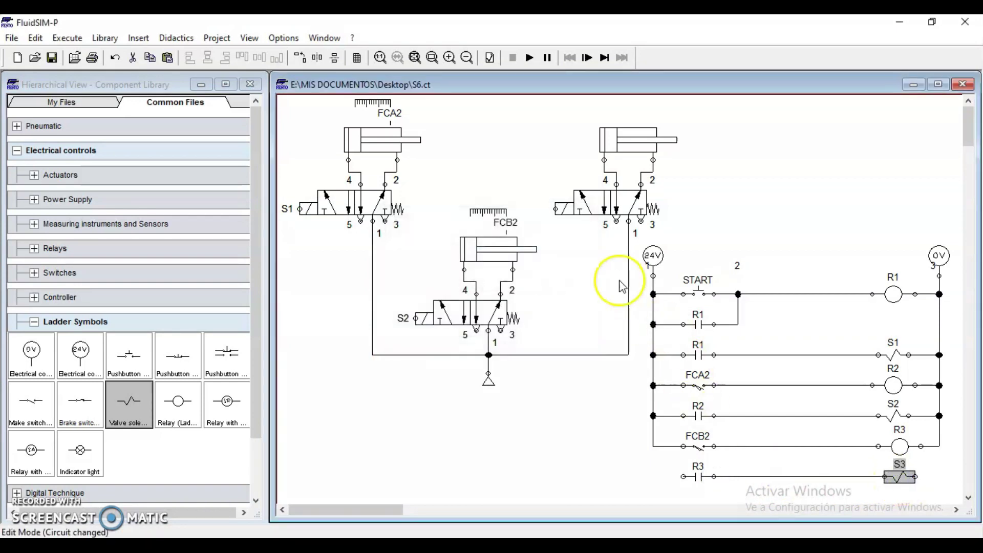
pyautogui.doubleClick(557, 210)
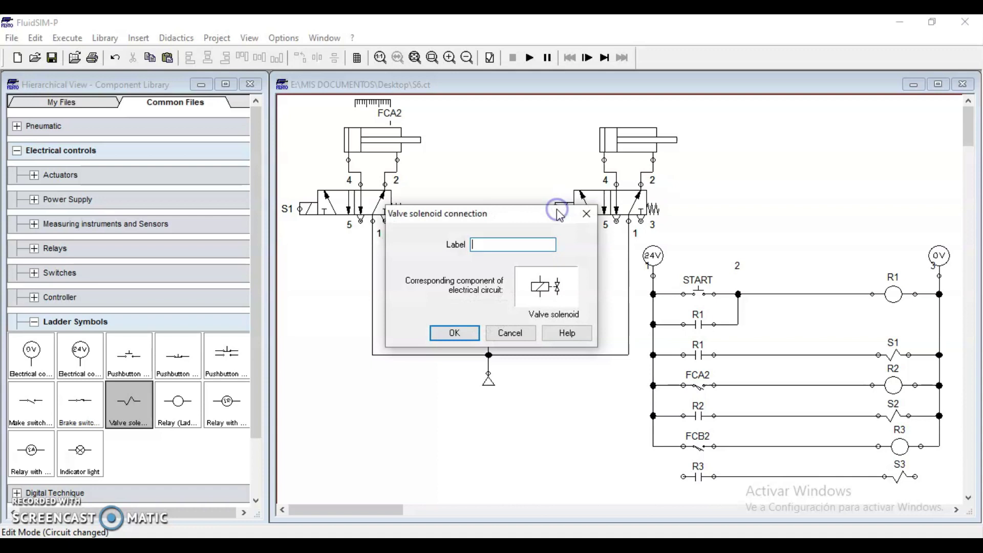
pyautogui.press('Return')
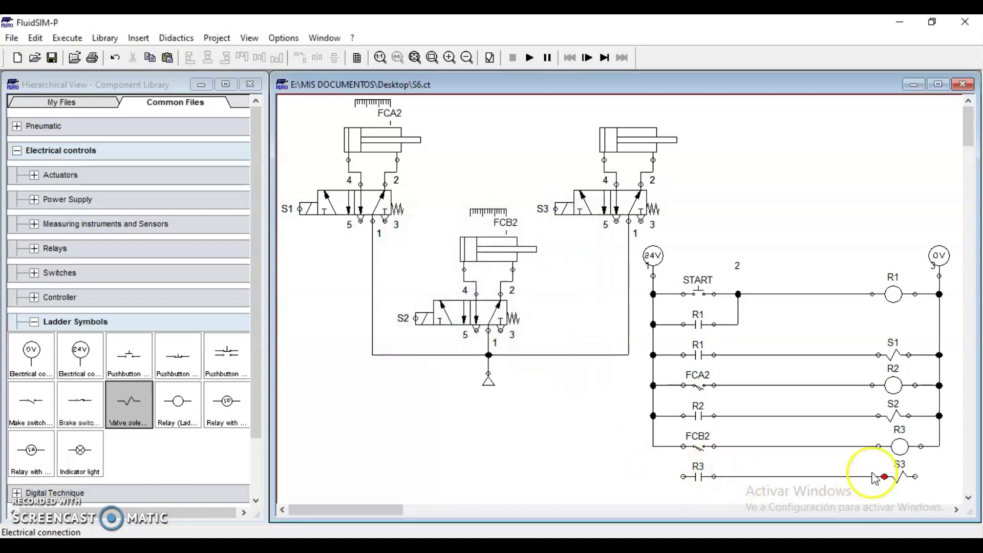
# Step: Connect the R3 contact to the 24V line and solenoid S3 to the 0V line
pyautogui.moveTo(687, 477); pyautogui.dragTo(653, 448)
pyautogui.moveTo(915, 476); pyautogui.dragTo(939, 446)
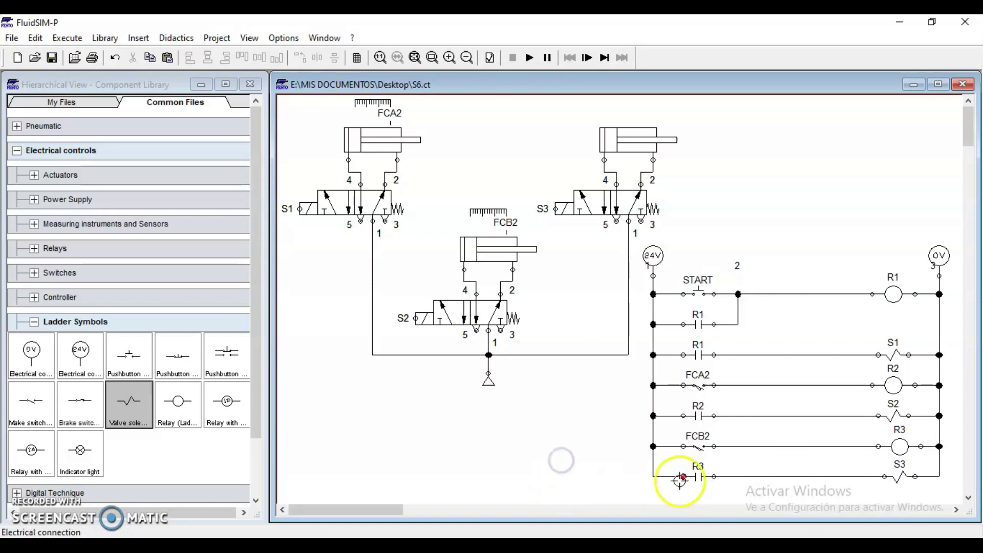
# Step: Simulate the circuit, actuate START to check the three-cylinder extension sequence, and stop the simulation
pyautogui.moveTo(470, 259)
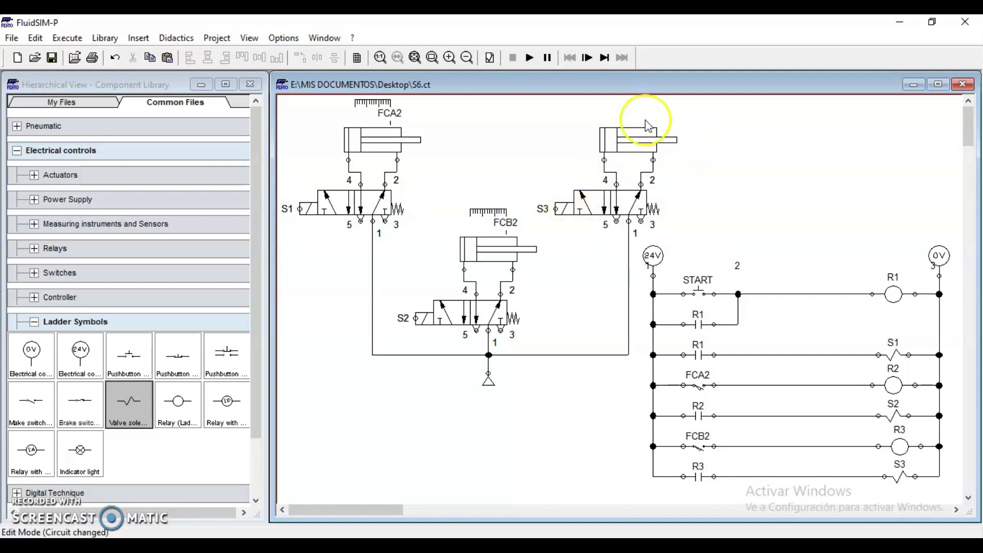
pyautogui.click(530, 57)
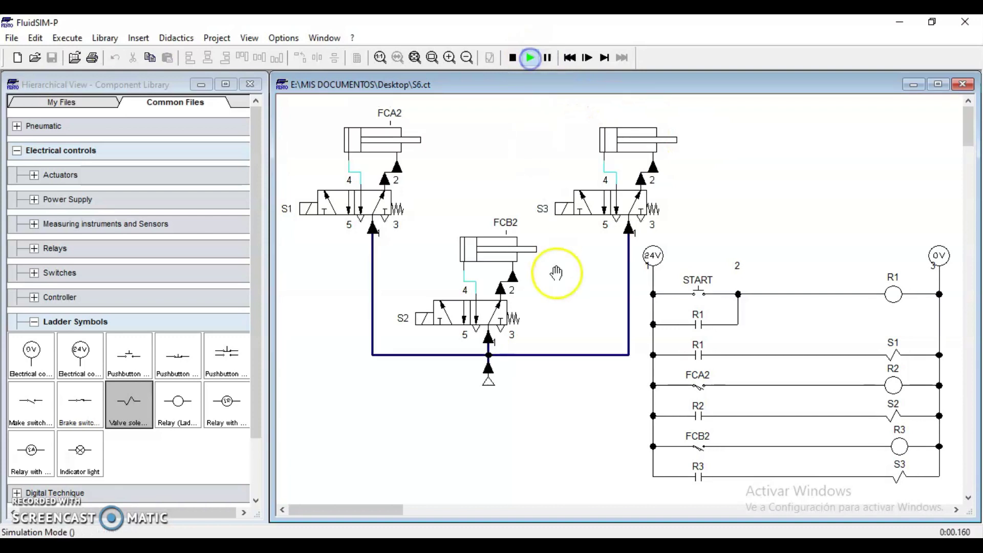
pyautogui.click(699, 291)
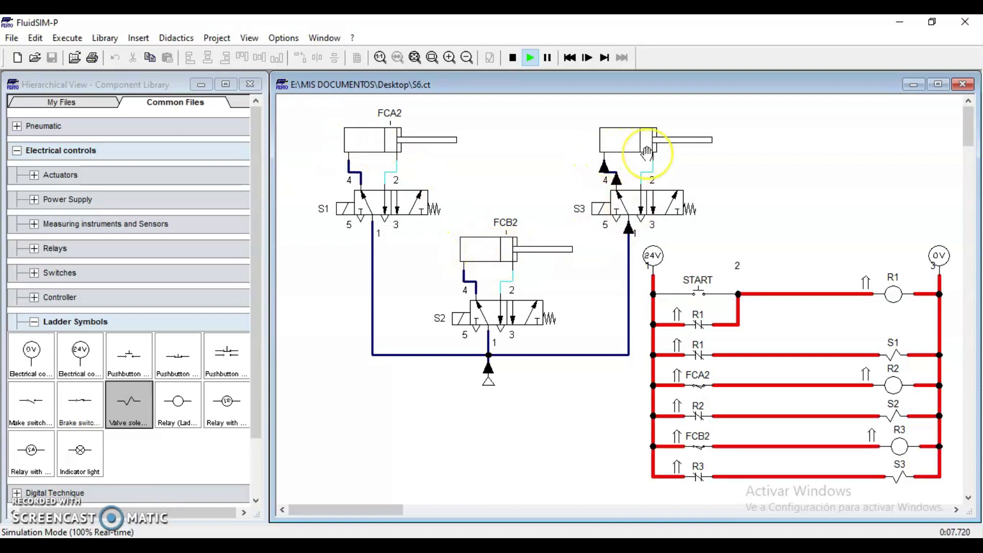
pyautogui.click(511, 60)
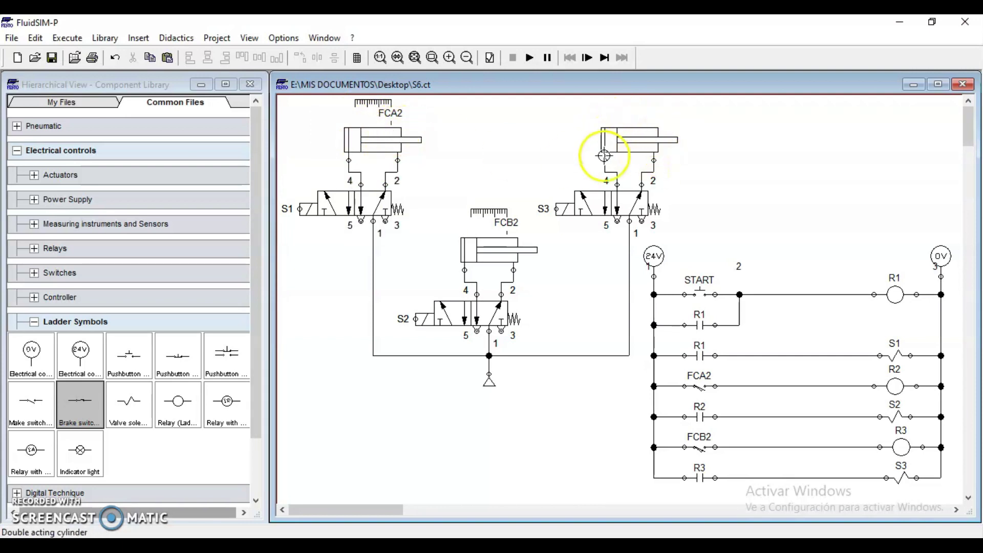
# Step: Give the upper-right cylinder the actuating label FCC2 with begin and end positions of 1000 mm
pyautogui.moveTo(616, 146)
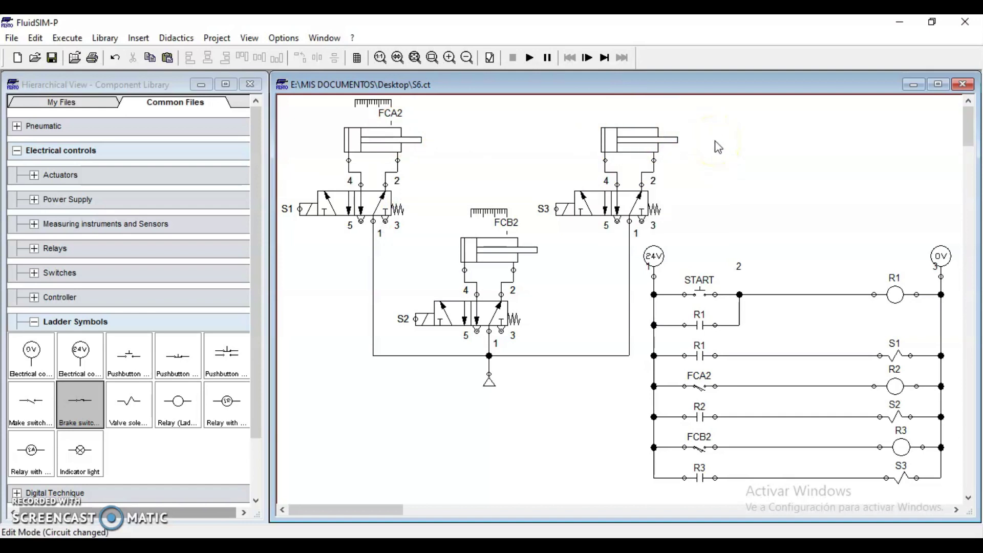
pyautogui.doubleClick(639, 144)
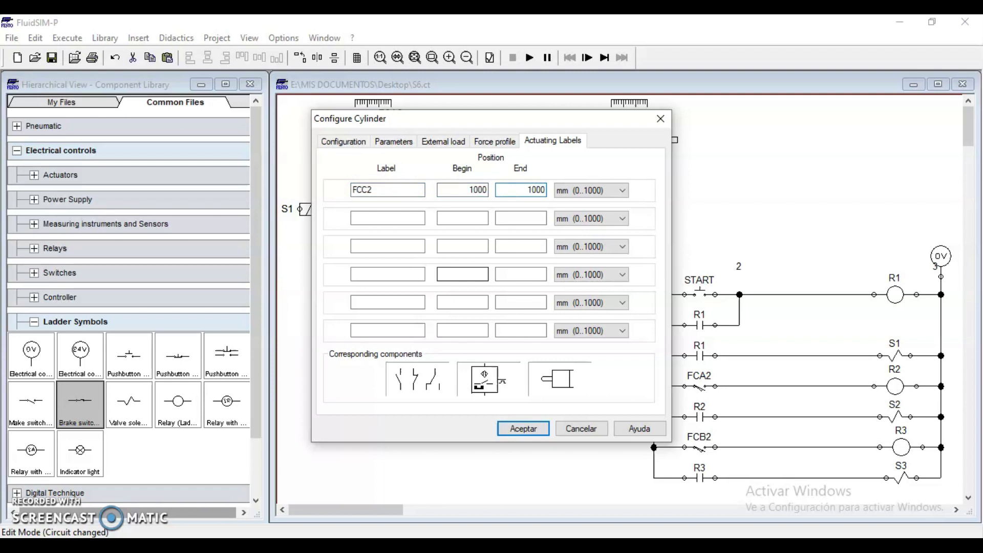
pyautogui.press('Return')
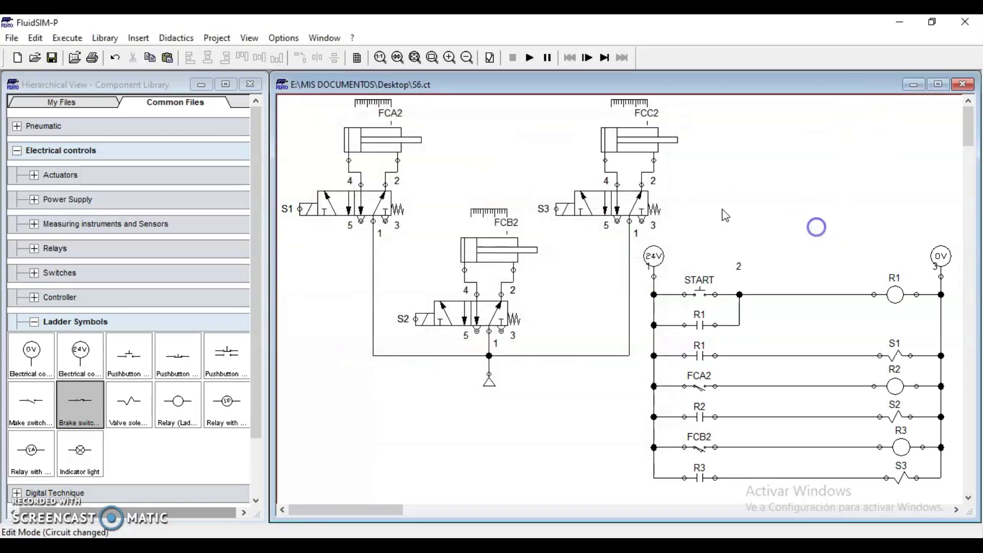
# Step: Place a ladder make switch below the R3 contact, label it FCC2 as a limit switch, and space it slightly below the R3 rung
pyautogui.click(468, 65)
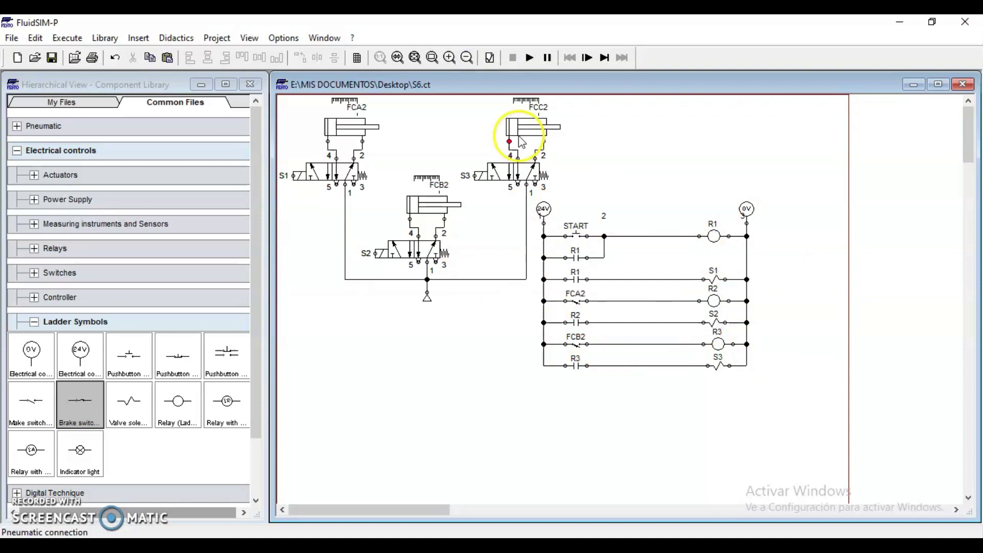
pyautogui.moveTo(30, 405); pyautogui.dragTo(565, 385)
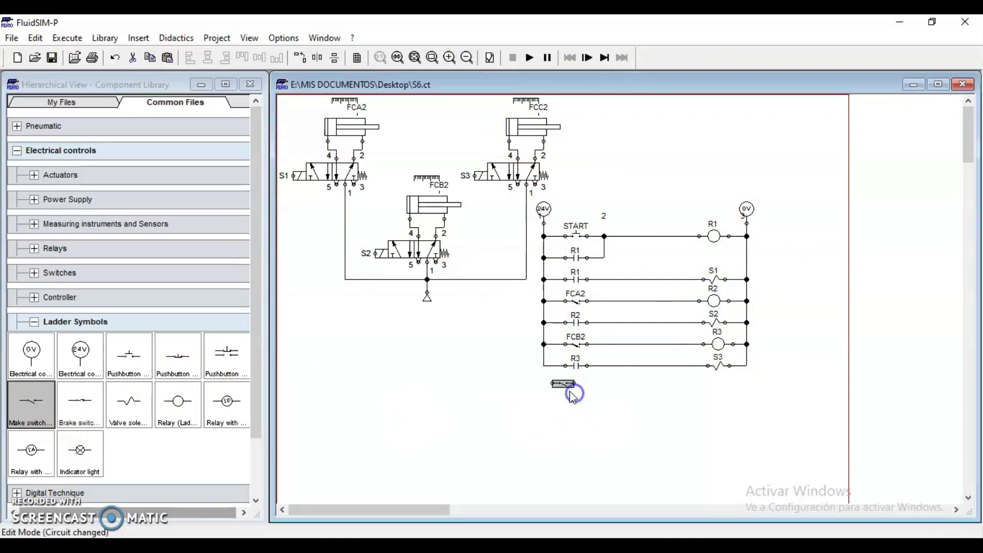
pyautogui.doubleClick(575, 390)
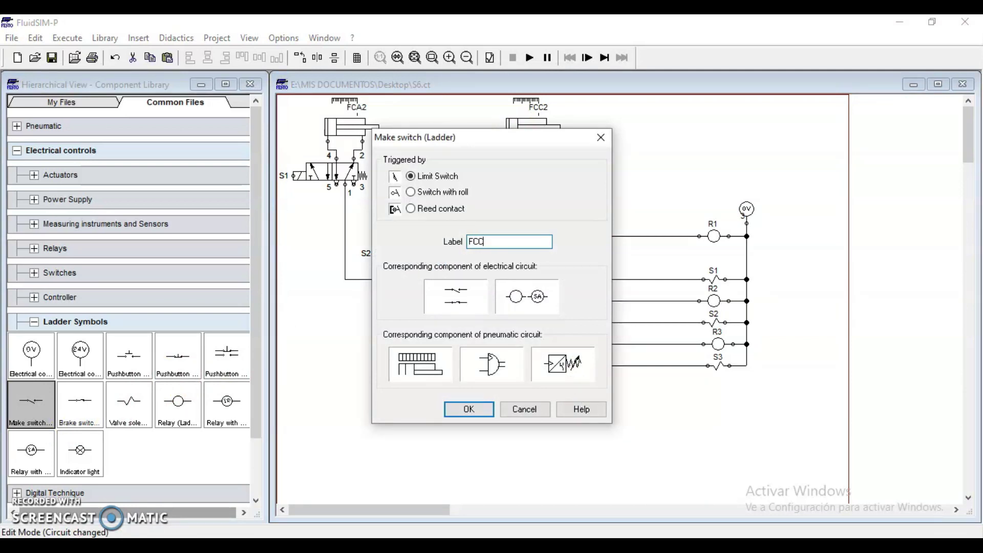
pyautogui.press('Return')
pyautogui.click(566, 384)
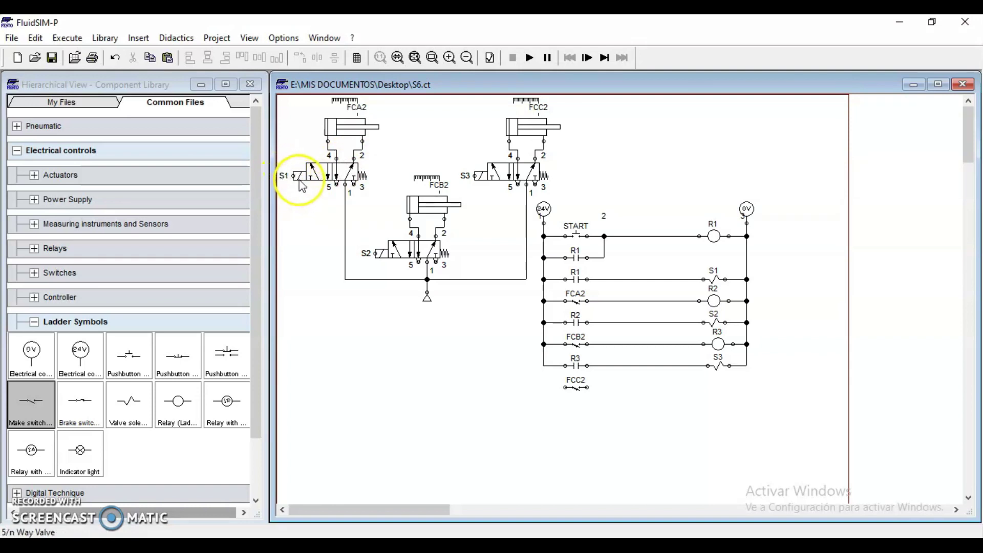
pyautogui.moveTo(612, 236); pyautogui.dragTo(614, 236)
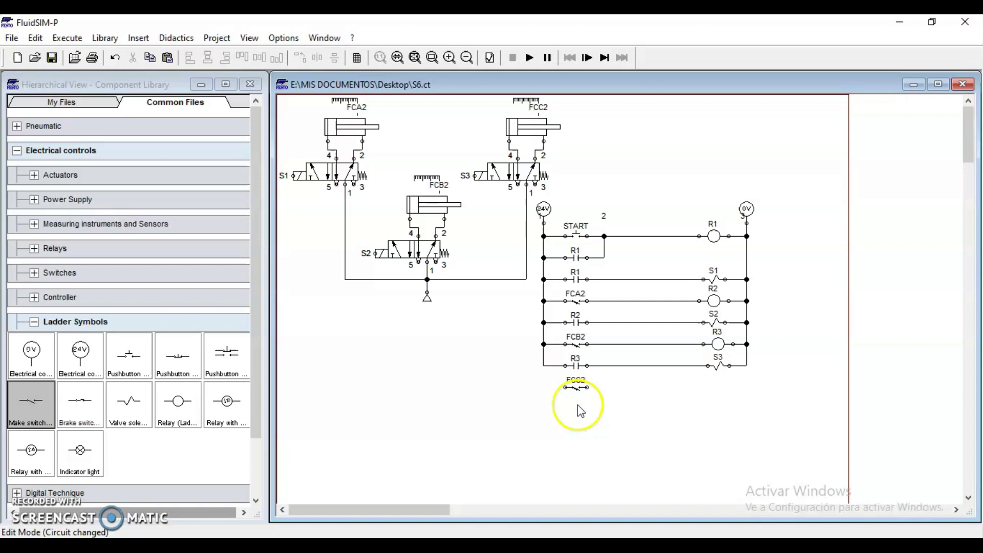
pyautogui.moveTo(577, 389); pyautogui.dragTo(577, 390)
pyautogui.click(617, 400)
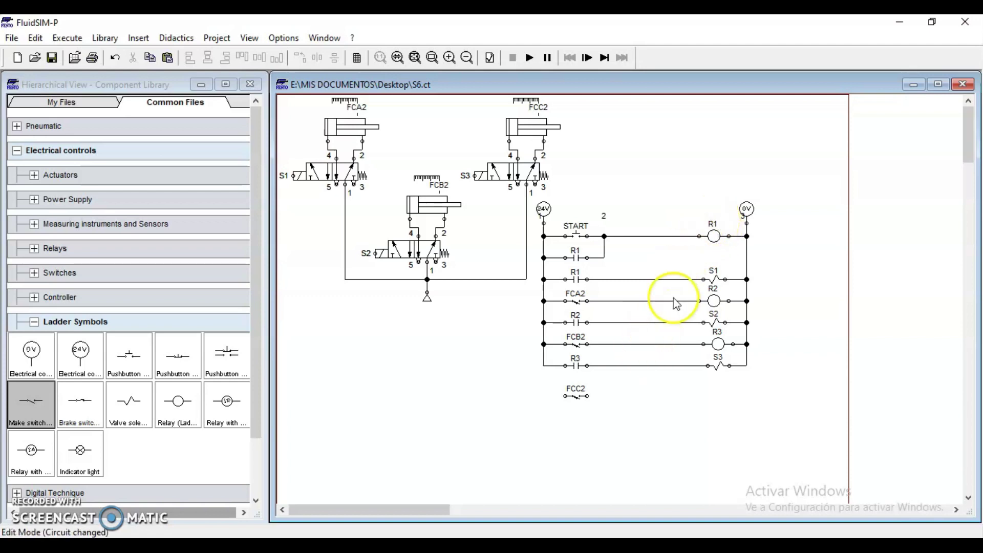
# Step: Place a ladder relay below solenoid S3, level with the FCC2 switch, and label it R4
pyautogui.moveTo(199, 412); pyautogui.dragTo(700, 395)
pyautogui.doubleClick(717, 397)
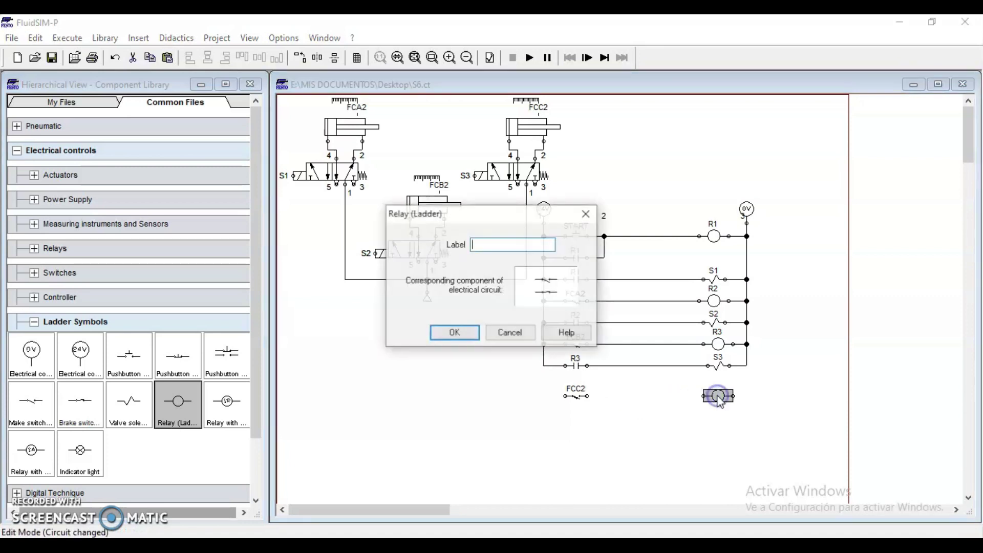
pyautogui.press('Return')
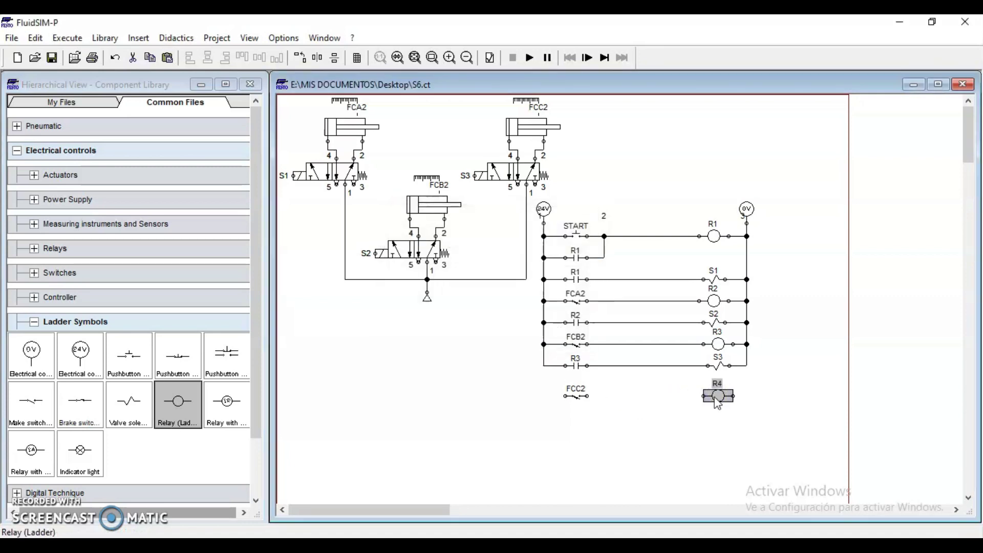
# Step: Wire the rung from the 24V line through the FCC2 switch and relay R4 to the 0V line
pyautogui.click(587, 394)
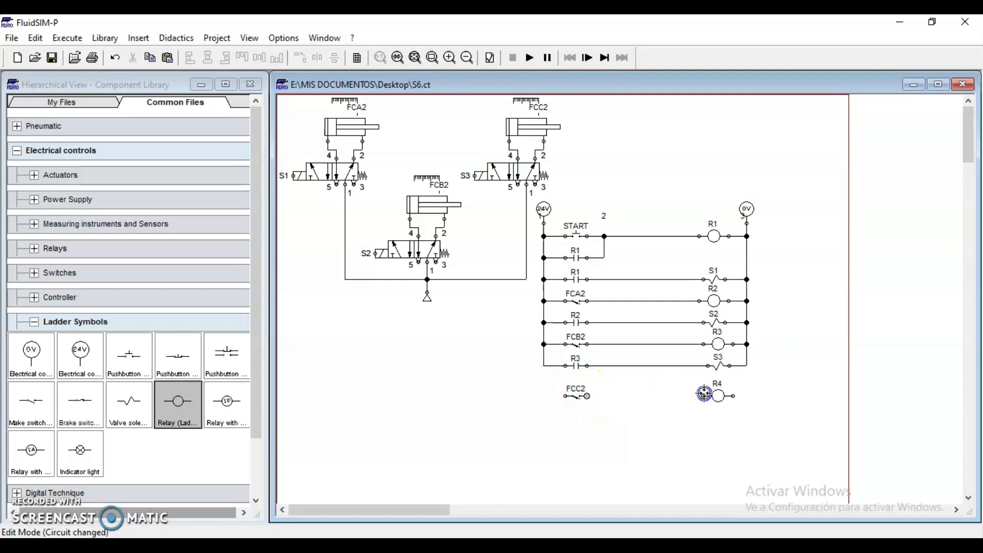
pyautogui.moveTo(564, 396); pyautogui.dragTo(542, 372)
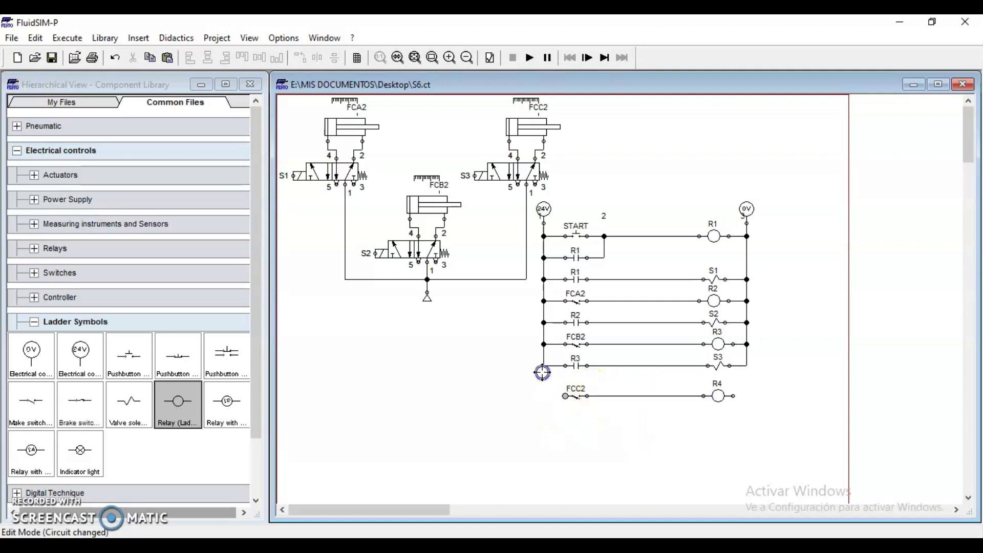
pyautogui.moveTo(733, 395); pyautogui.dragTo(747, 366)
pyautogui.click(735, 421)
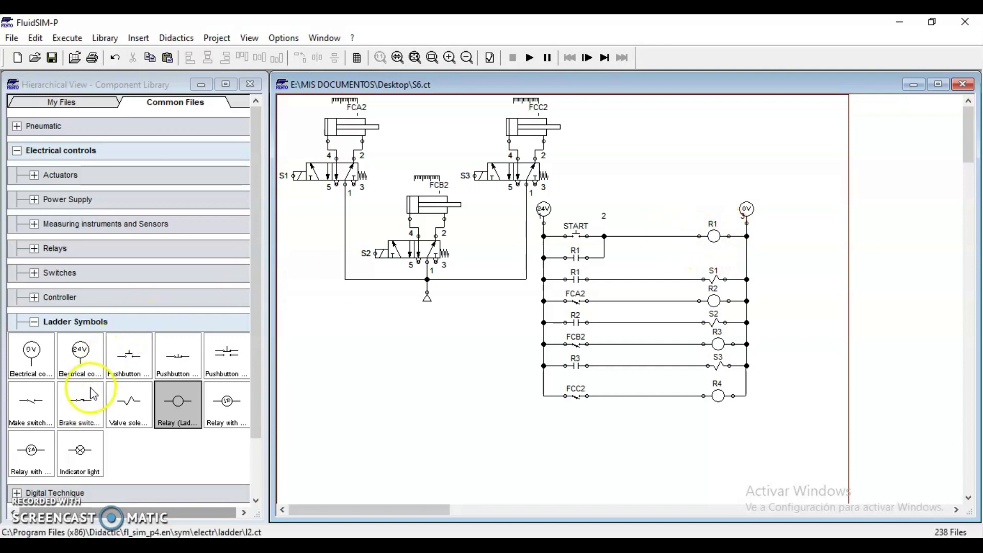
# Step: Place a ladder brake switch above the START rung and label it R4
pyautogui.moveTo(79, 412); pyautogui.dragTo(655, 187)
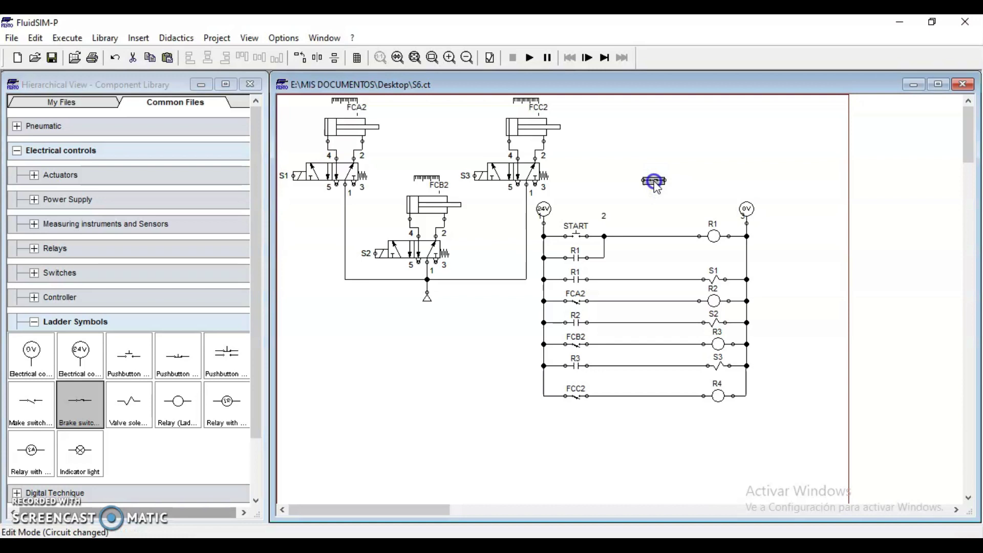
pyautogui.doubleClick(655, 185)
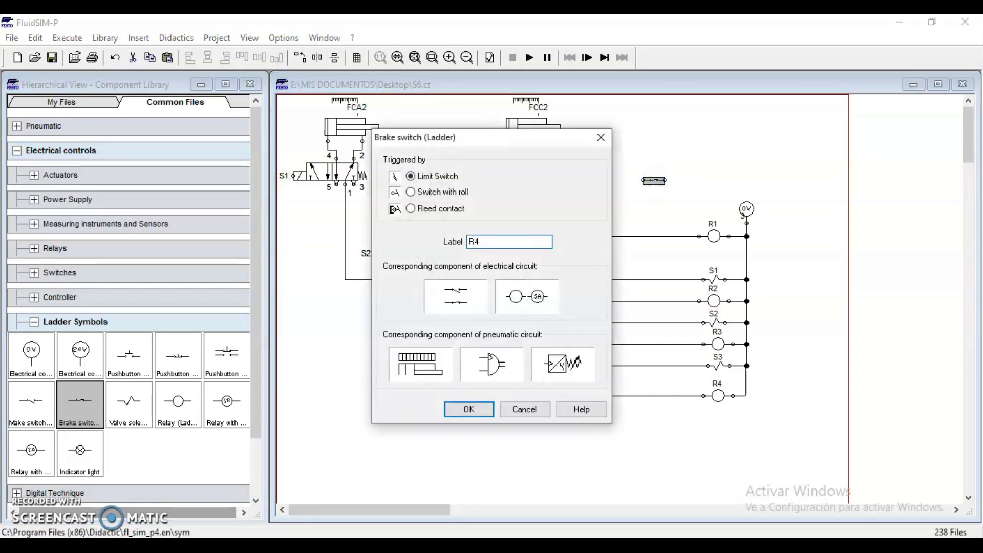
pyautogui.press('Return')
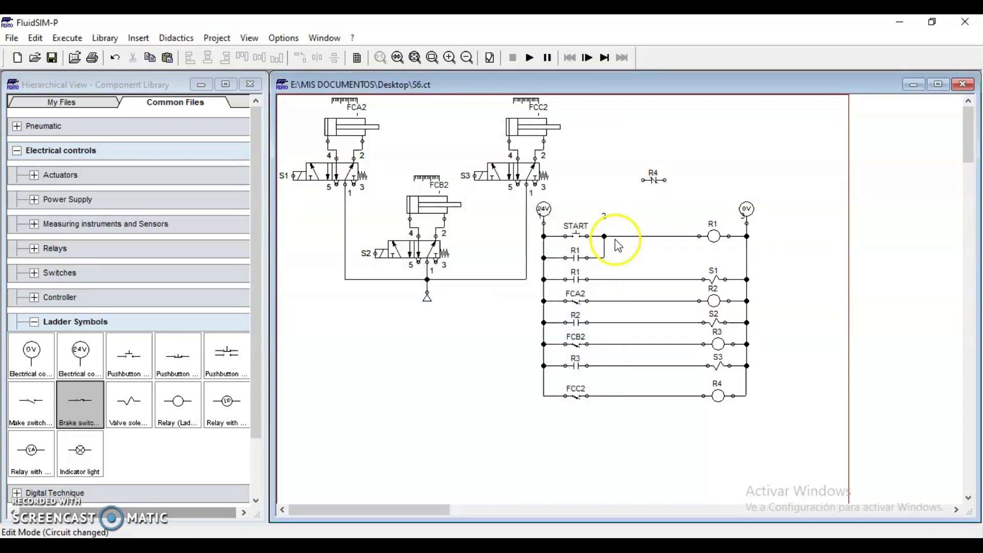
# Step: Replace the wire between the START junction and relay R1 with the normally closed R4 contact wired in series
pyautogui.click(669, 236)
pyautogui.press('Delete')
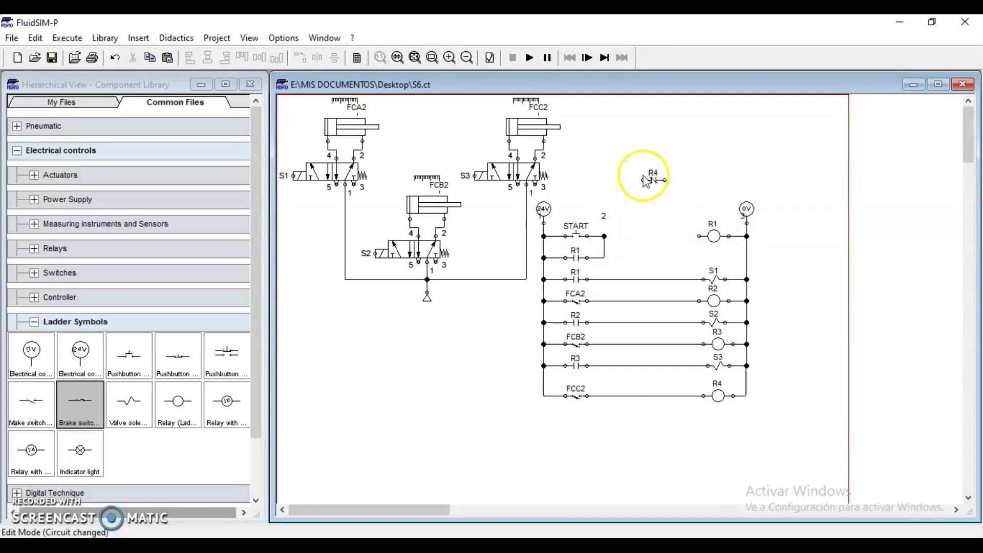
pyautogui.moveTo(645, 180); pyautogui.dragTo(648, 229)
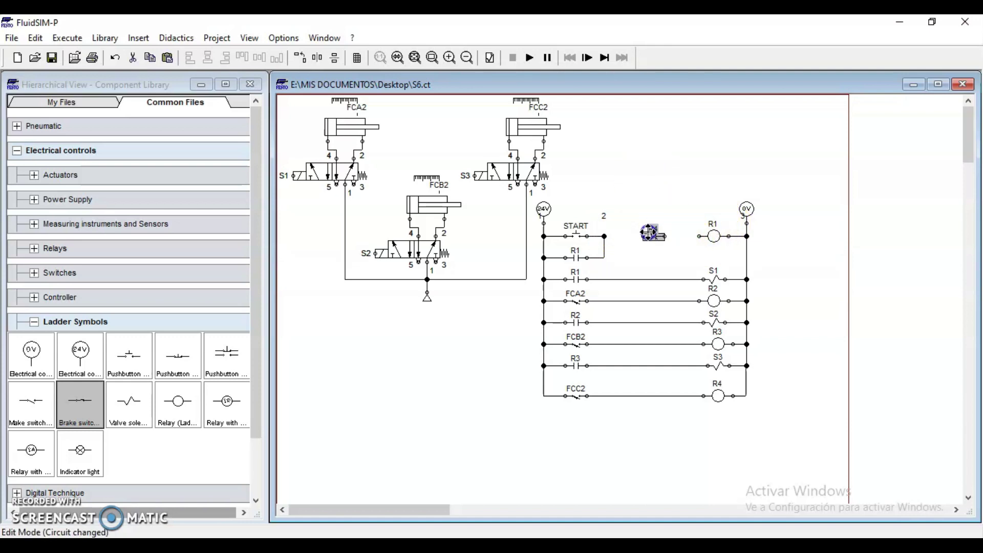
pyautogui.click(642, 255)
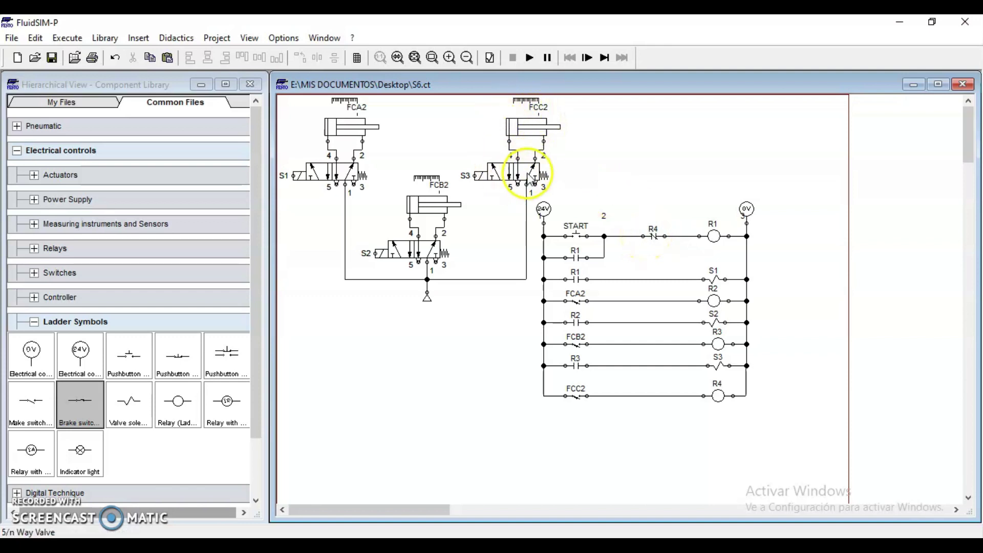
pyautogui.moveTo(534, 134)
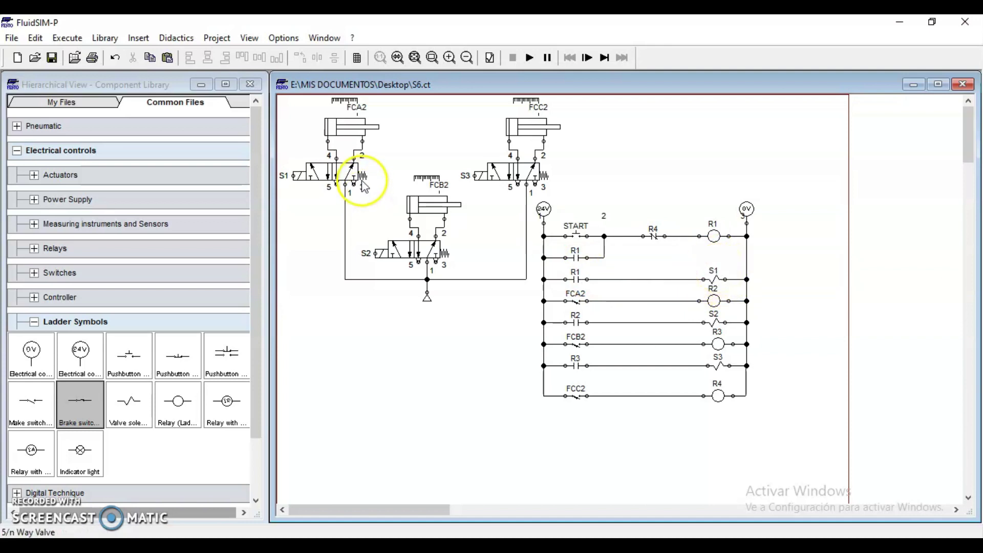
# Step: Simulate the circuit, actuate the START pushbutton to check the cylinder sequence, and stop the simulation
pyautogui.click(530, 57)
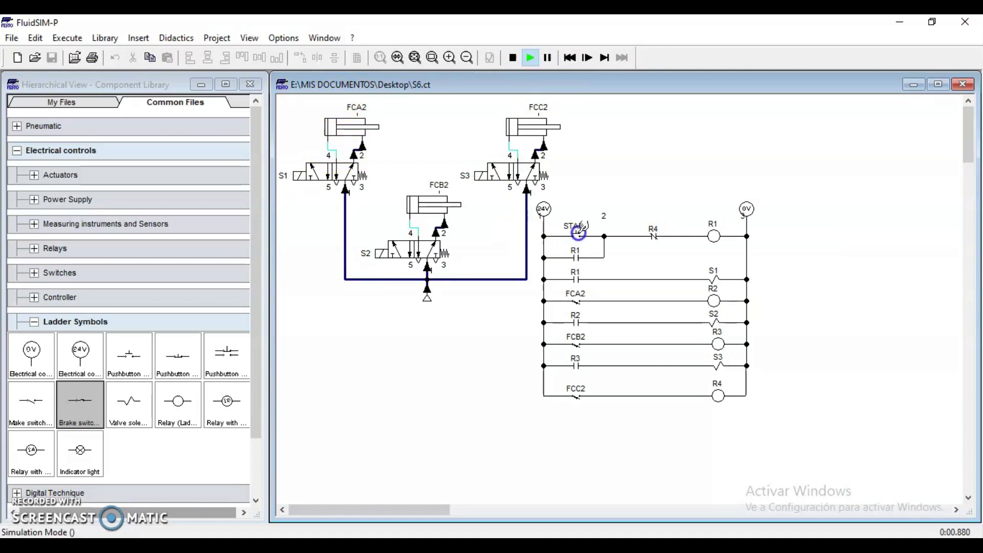
pyautogui.click(579, 233)
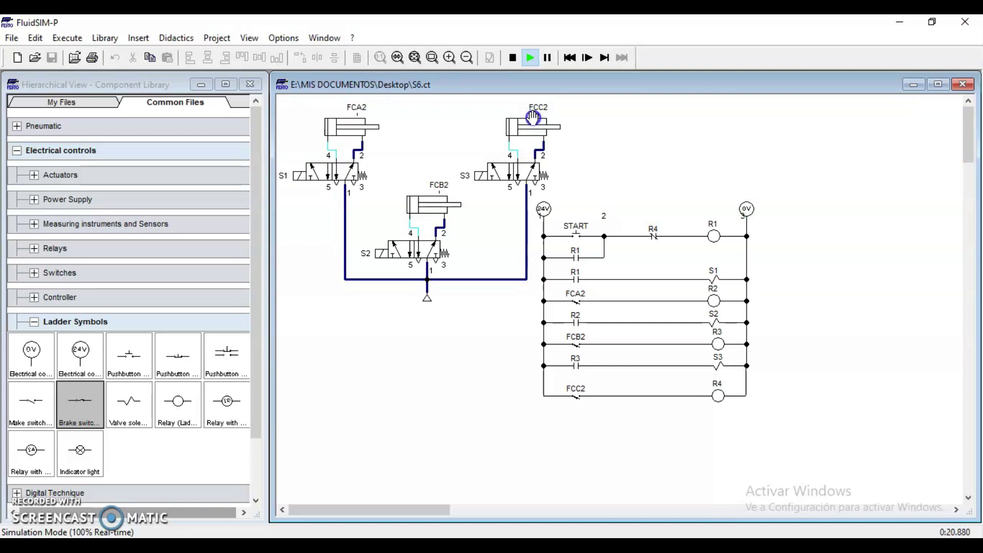
pyautogui.click(512, 58)
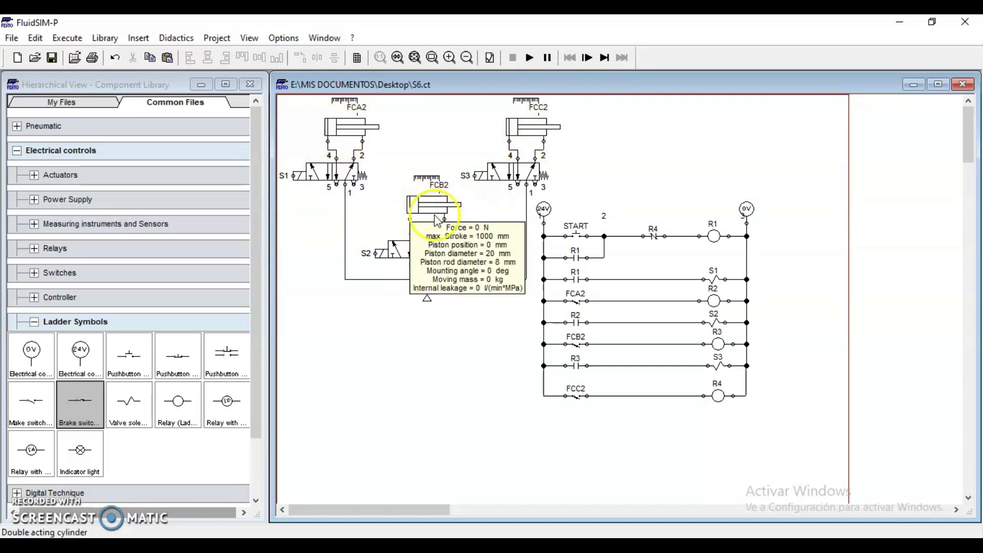
# Step: Examine how switch FCA2, solenoid S2, the R4 contact and relay R1 act on the three cylinders during the sequence
pyautogui.click(577, 304)
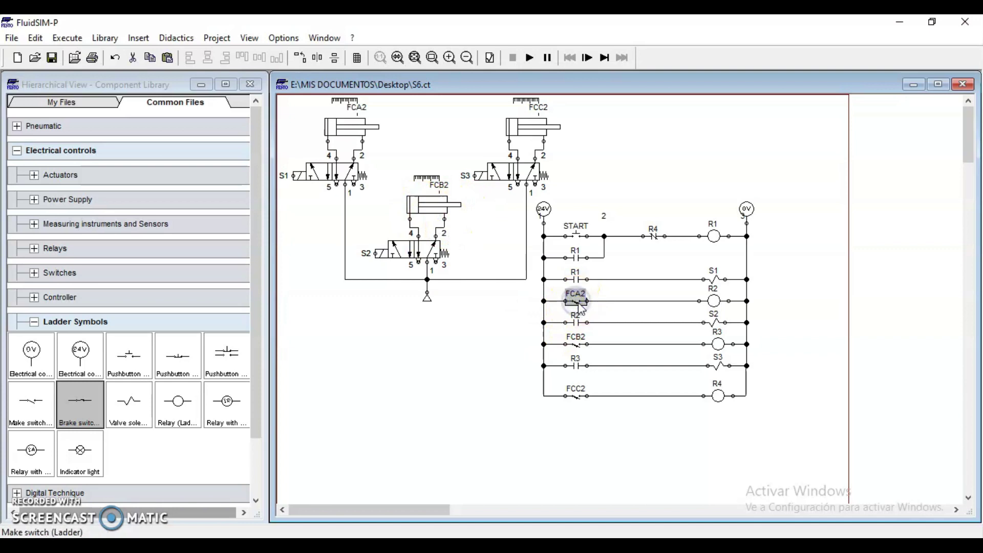
pyautogui.click(714, 323)
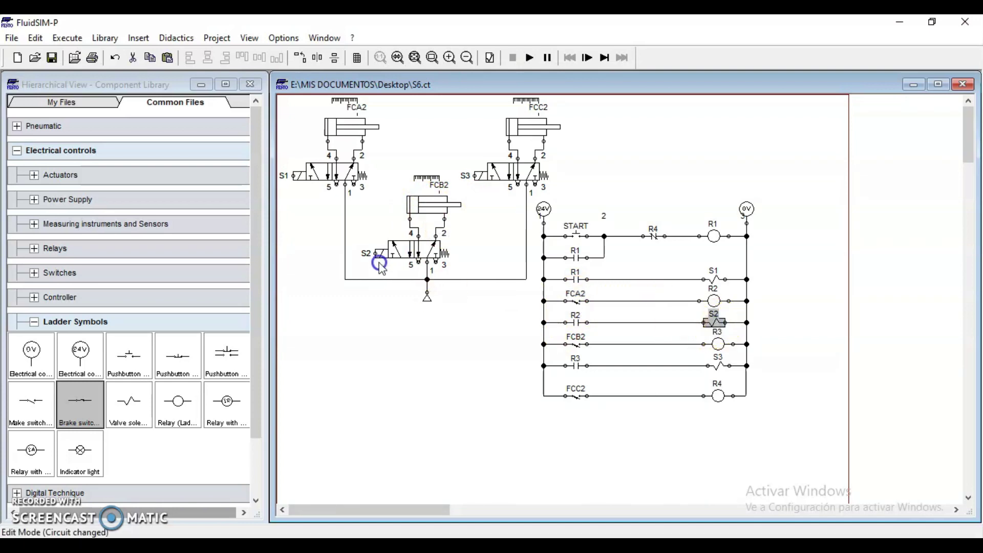
pyautogui.moveTo(404, 256)
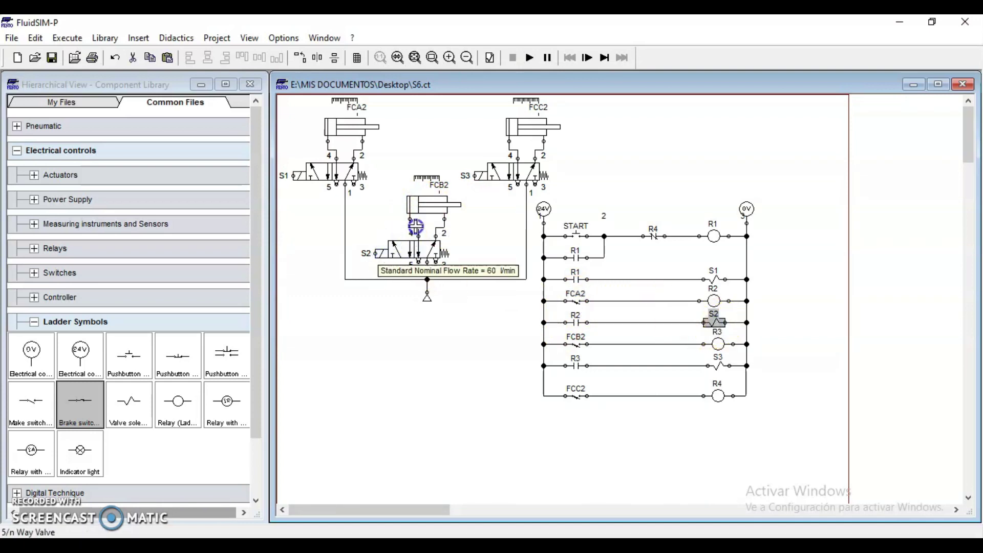
pyautogui.click(456, 206)
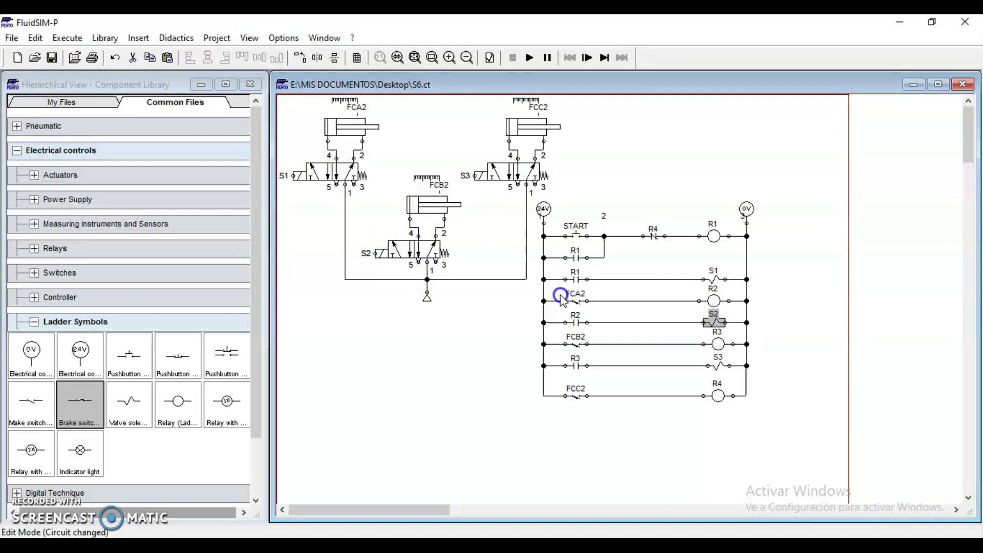
pyautogui.click(578, 301)
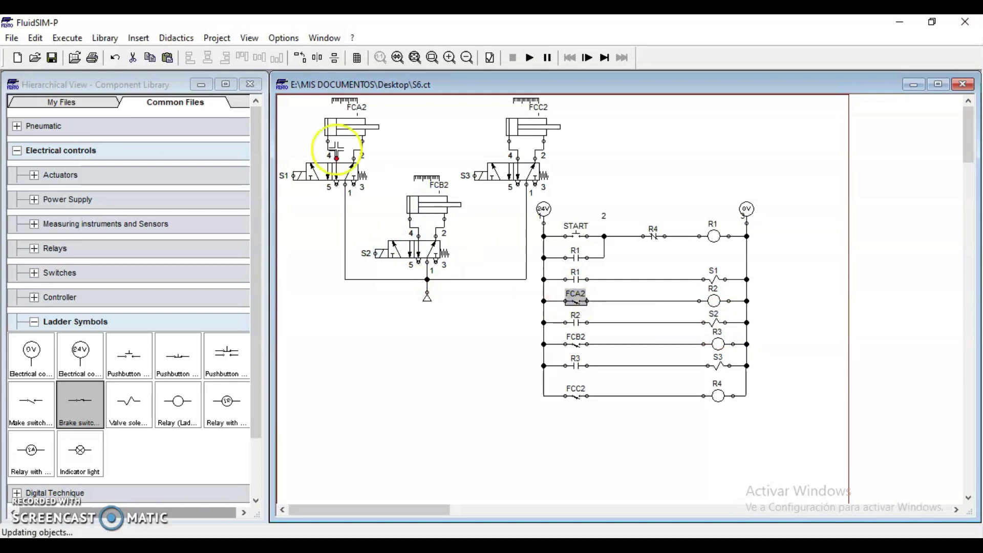
pyautogui.moveTo(361, 131)
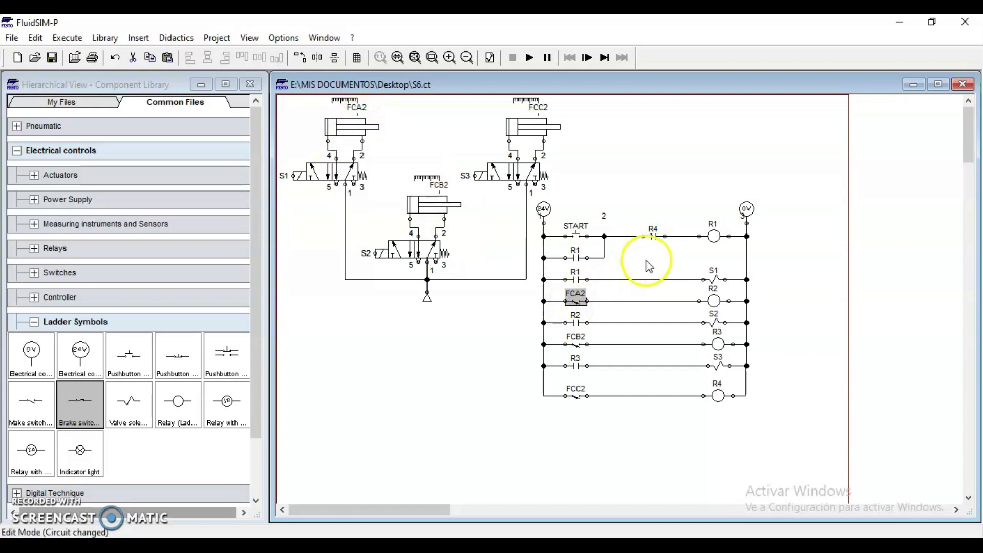
pyautogui.click(651, 235)
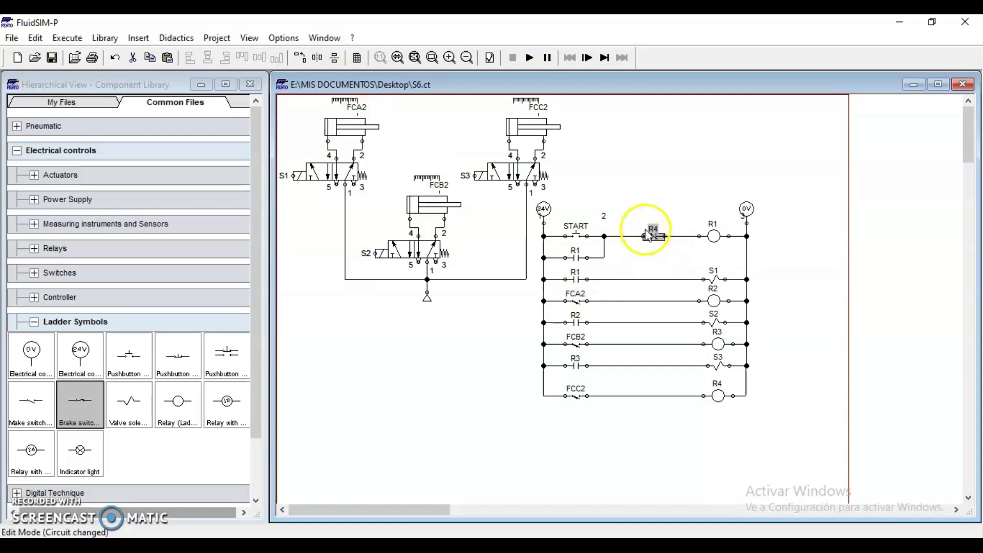
pyautogui.click(717, 236)
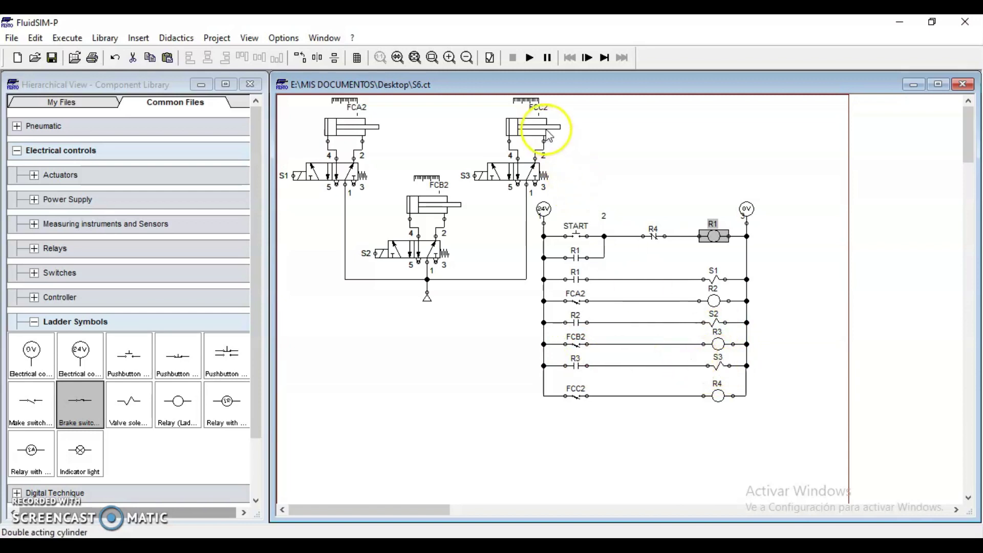
pyautogui.moveTo(542, 131)
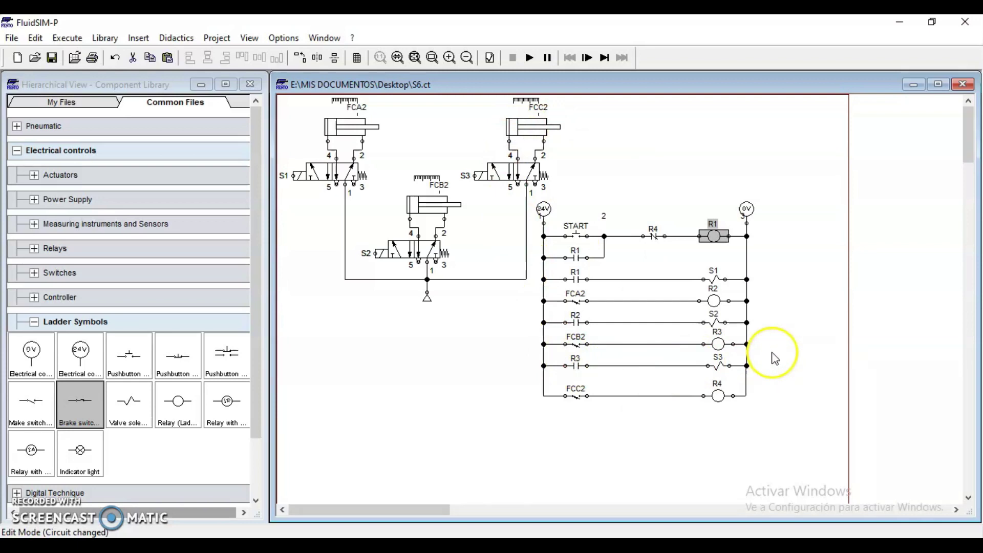
# Step: Shift all rungs below the FCA2 rung down and wire a copied R2 contact in parallel with the FCA2 switch
pyautogui.moveTo(763, 316); pyautogui.dragTo(526, 406)
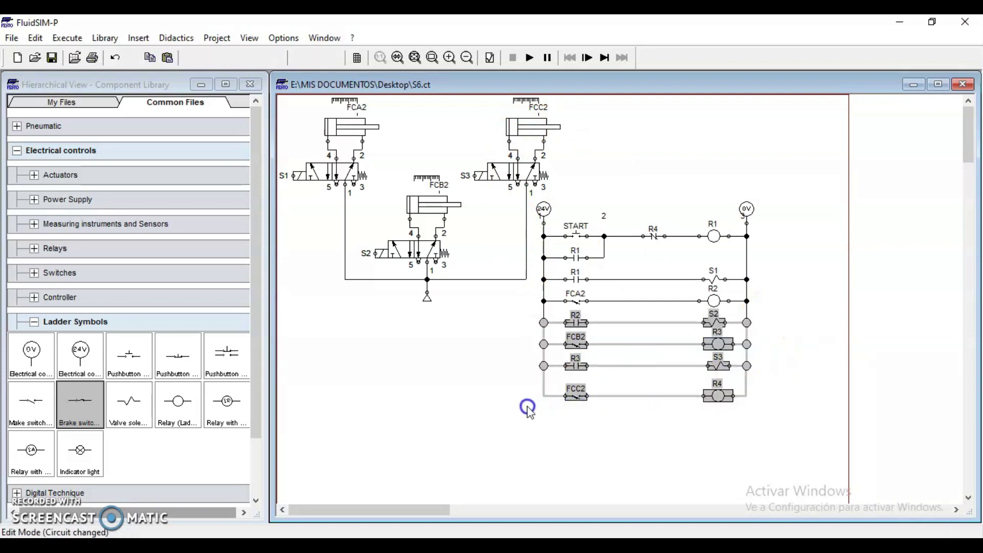
pyautogui.moveTo(715, 327); pyautogui.dragTo(709, 345)
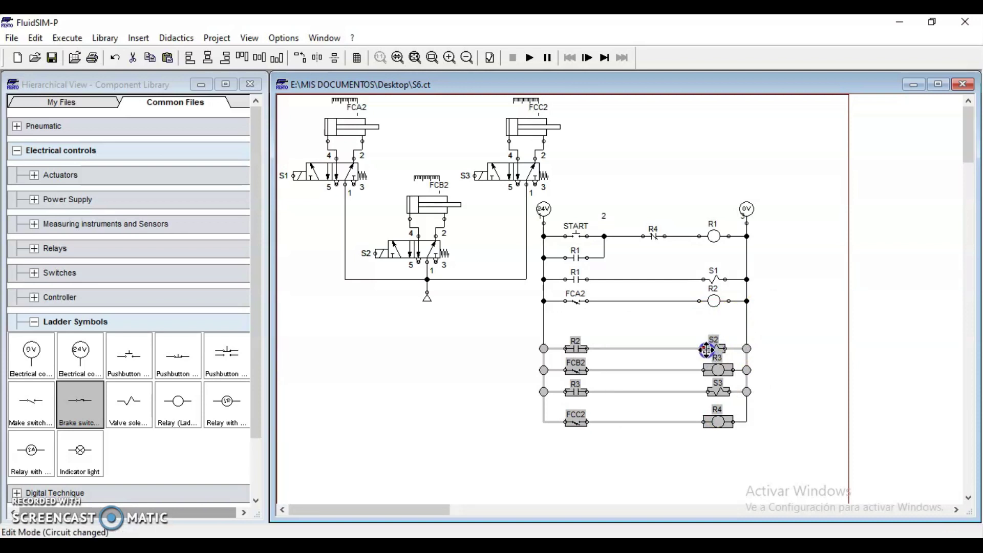
pyautogui.click(807, 354)
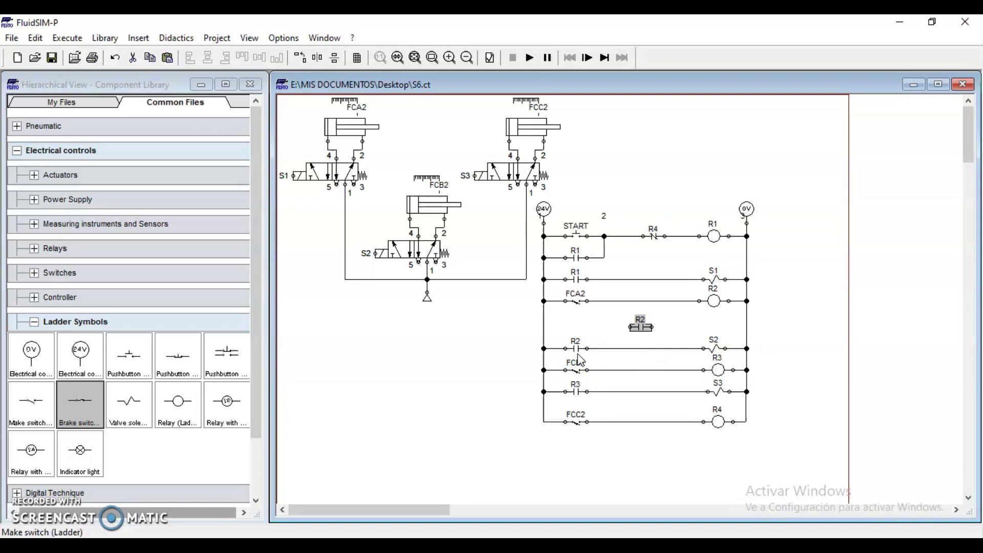
pyautogui.click(644, 328)
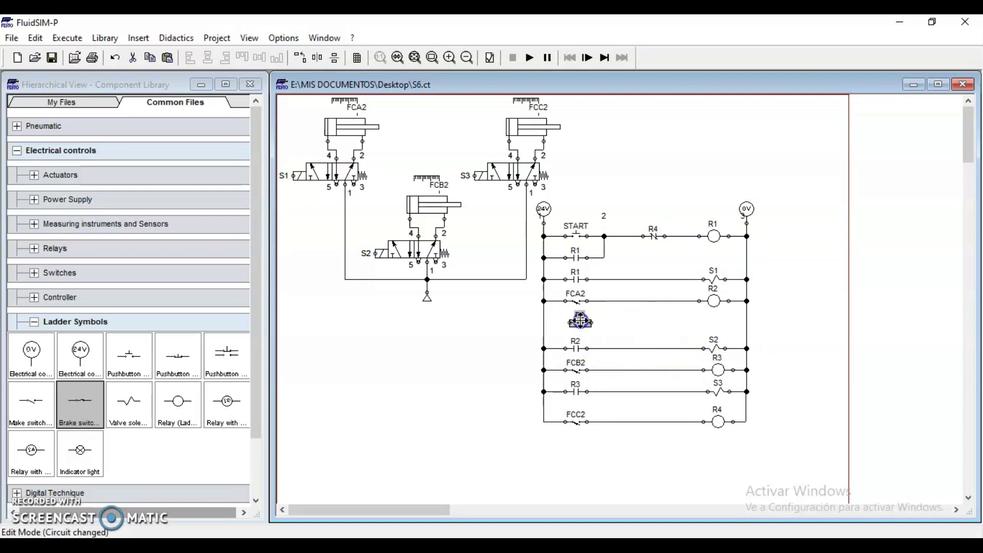
pyautogui.moveTo(577, 325); pyautogui.dragTo(543, 322)
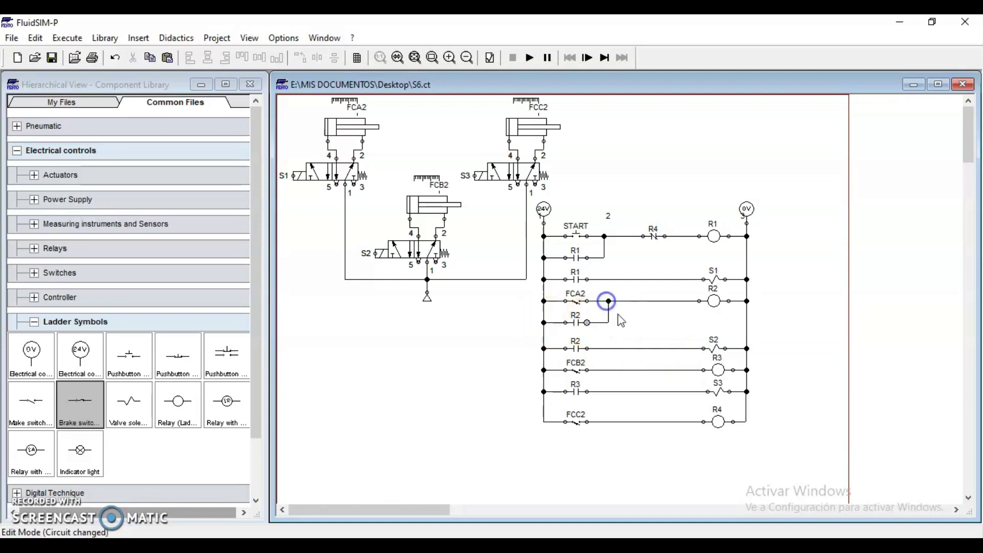
# Step: Shift the S3 and R4 rungs down and wire a copied R3 contact in parallel with the FCB2 switch
pyautogui.moveTo(778, 378); pyautogui.dragTo(521, 429)
pyautogui.moveTo(722, 397); pyautogui.dragTo(720, 420)
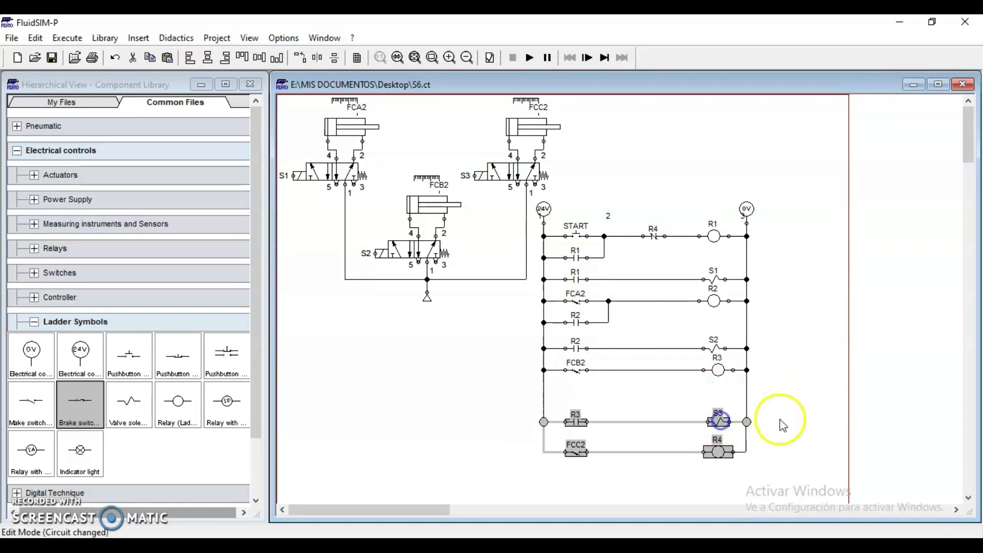
pyautogui.click(578, 422)
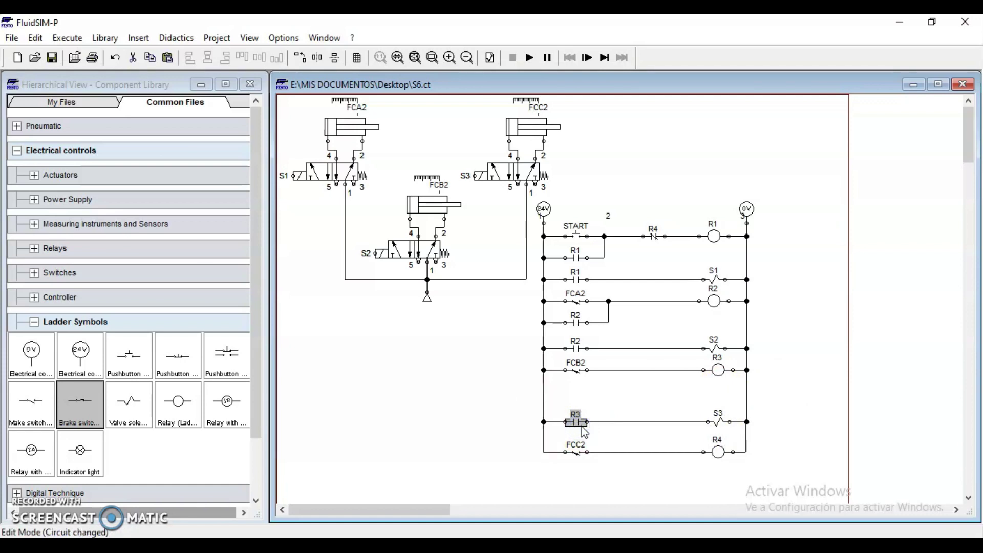
pyautogui.moveTo(641, 328); pyautogui.dragTo(579, 393)
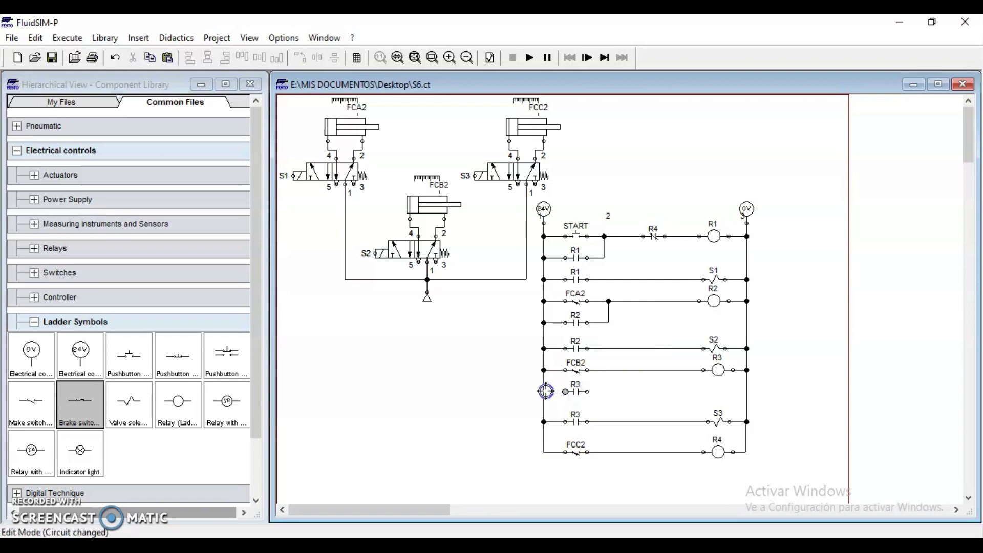
pyautogui.moveTo(565, 391); pyautogui.dragTo(543, 392)
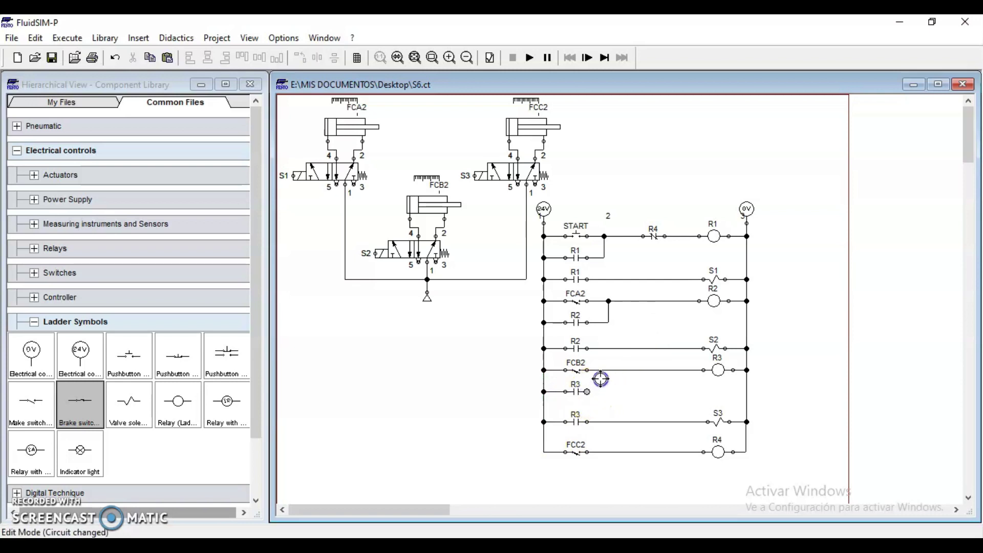
pyautogui.moveTo(602, 370); pyautogui.dragTo(601, 370)
# Step: Move the S3 and R4 rungs slightly up, closer to the R3 latching contact
pyautogui.moveTo(773, 412); pyautogui.dragTo(508, 469)
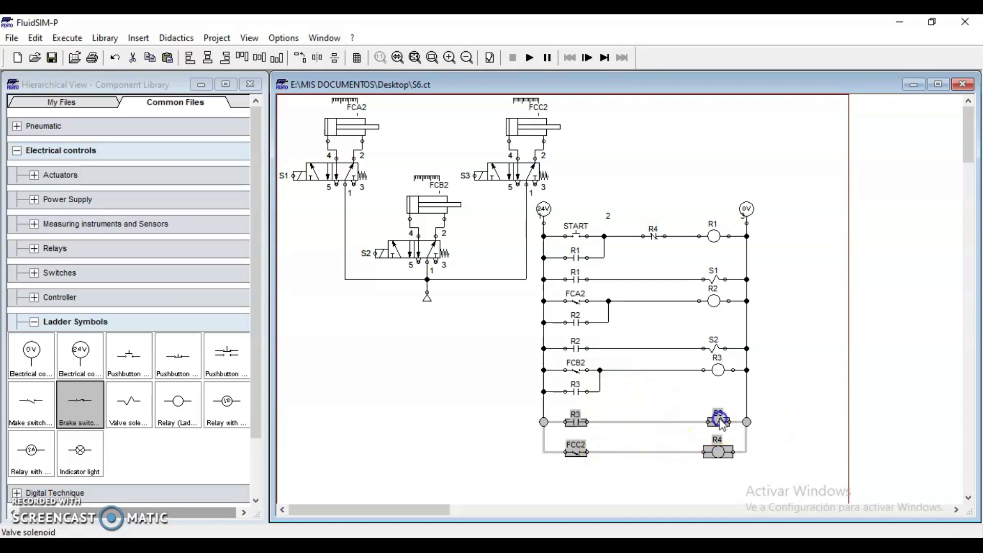
pyautogui.moveTo(719, 410); pyautogui.dragTo(719, 407)
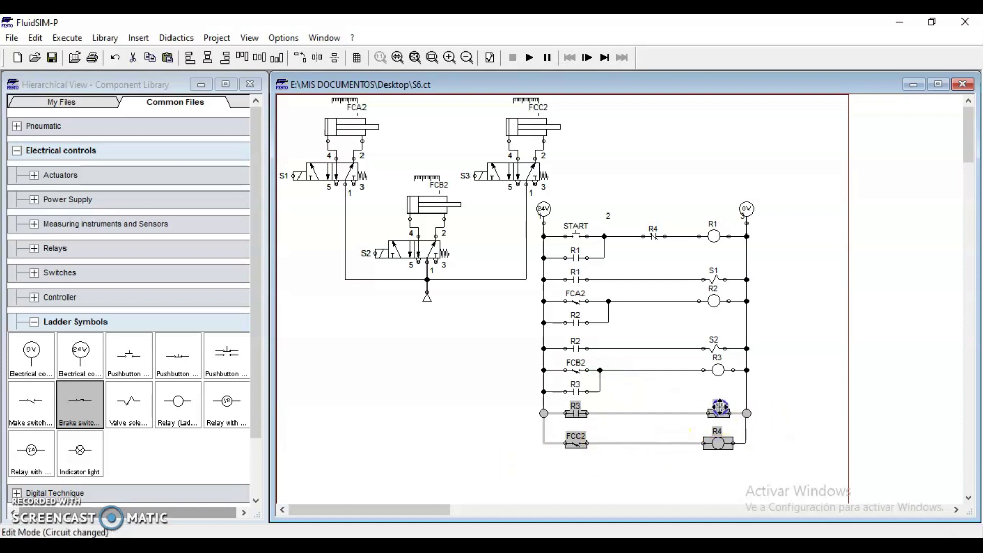
pyautogui.click(767, 406)
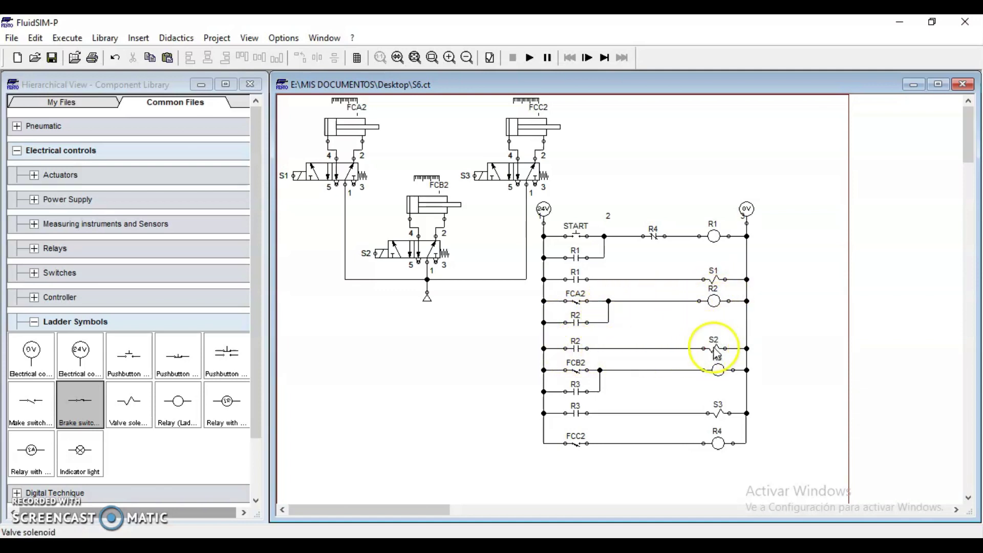
# Step: Simulate the circuit with the R2 and R3 latches, actuate START to check the full sequence, and stop the simulation
pyautogui.moveTo(429, 212)
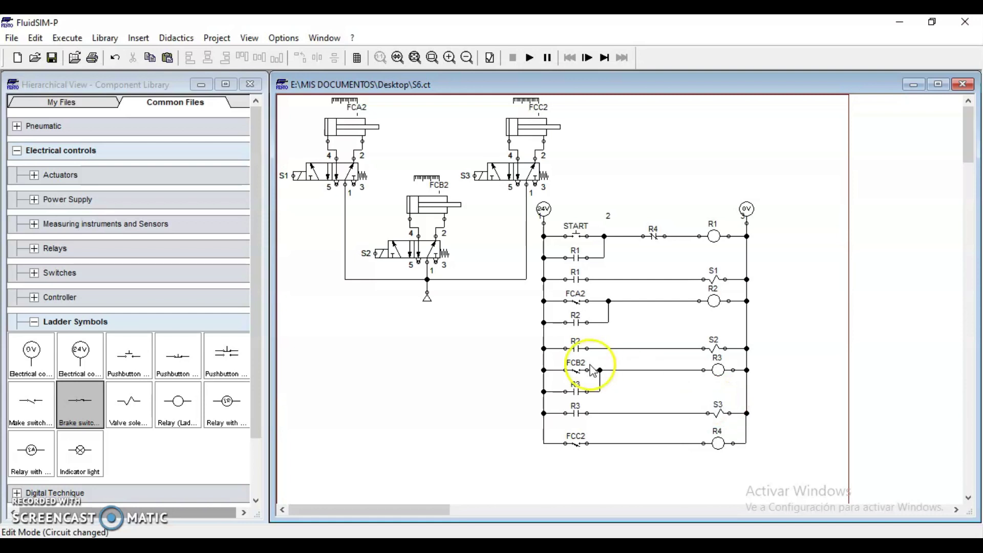
pyautogui.click(530, 62)
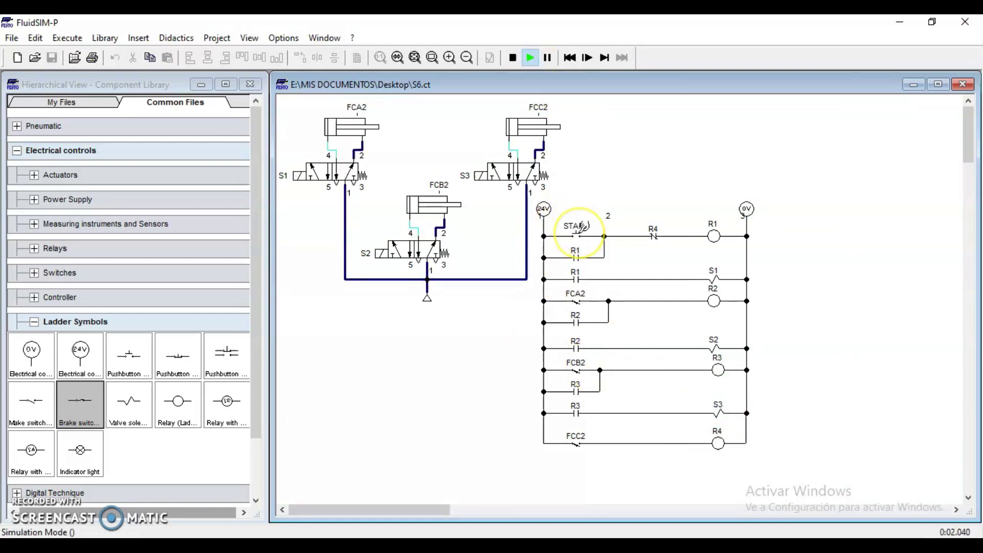
pyautogui.click(580, 226)
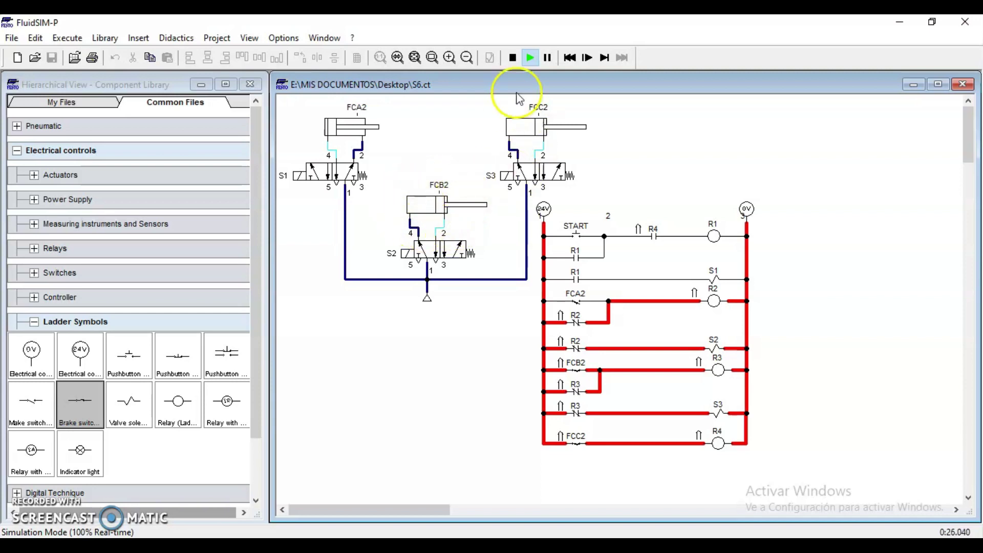
pyautogui.click(513, 60)
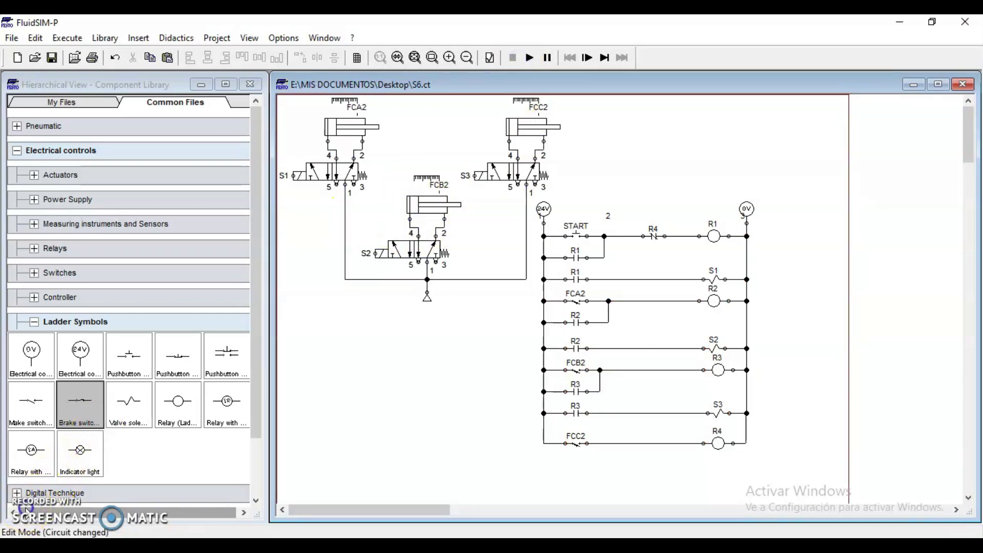
# Step: Add the actuating label FCA1 with begin and end positions of 0 mm to the cylinder driven by valve S1
pyautogui.click(51, 493)
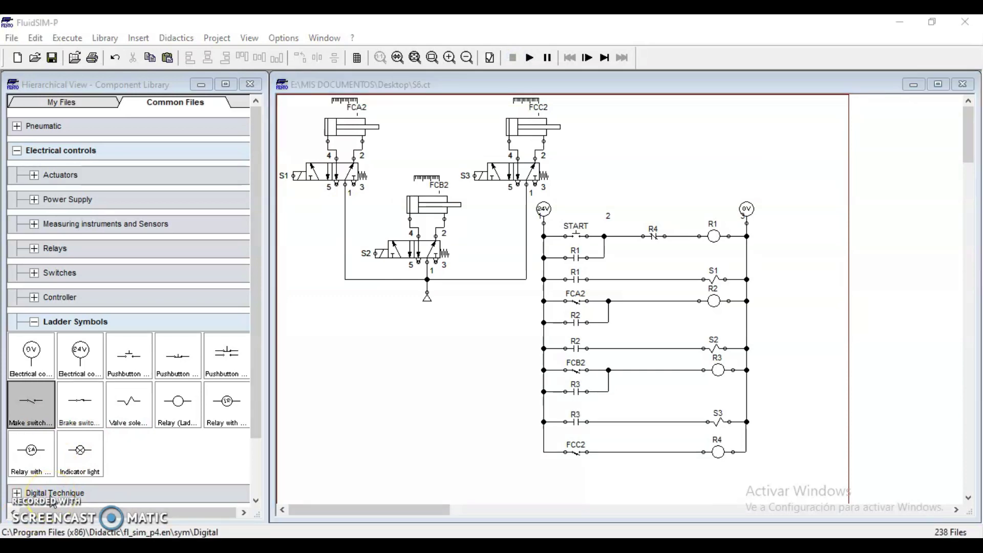
pyautogui.doubleClick(353, 115)
pyautogui.click(381, 217)
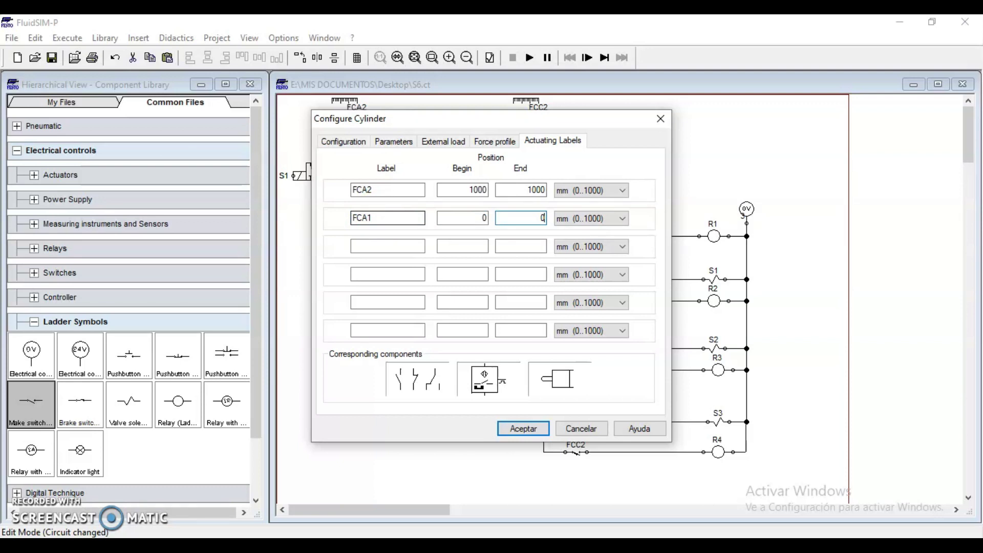
pyautogui.press('Return')
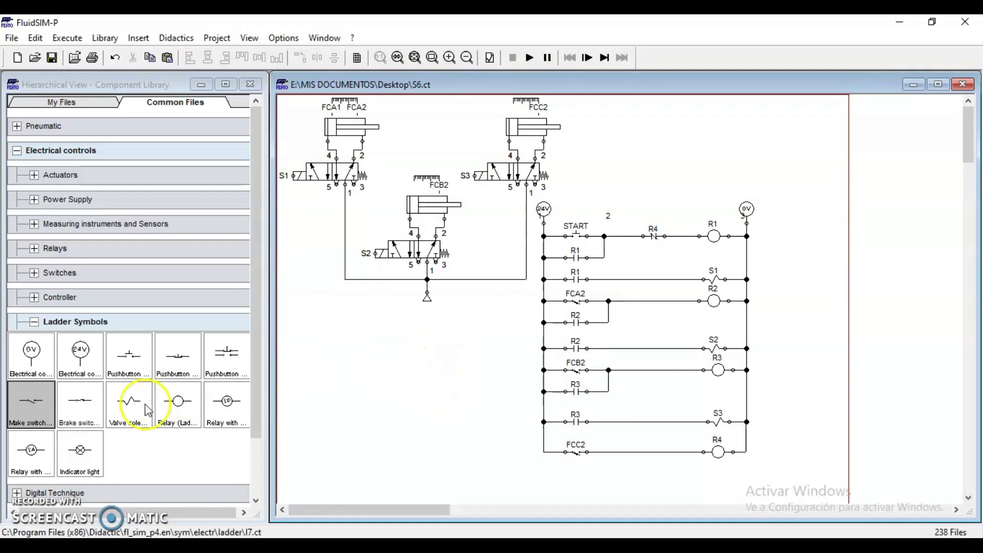
# Step: Place a ladder make switch below the FCC2 switch and label it FCA1
pyautogui.moveTo(33, 405); pyautogui.dragTo(579, 479)
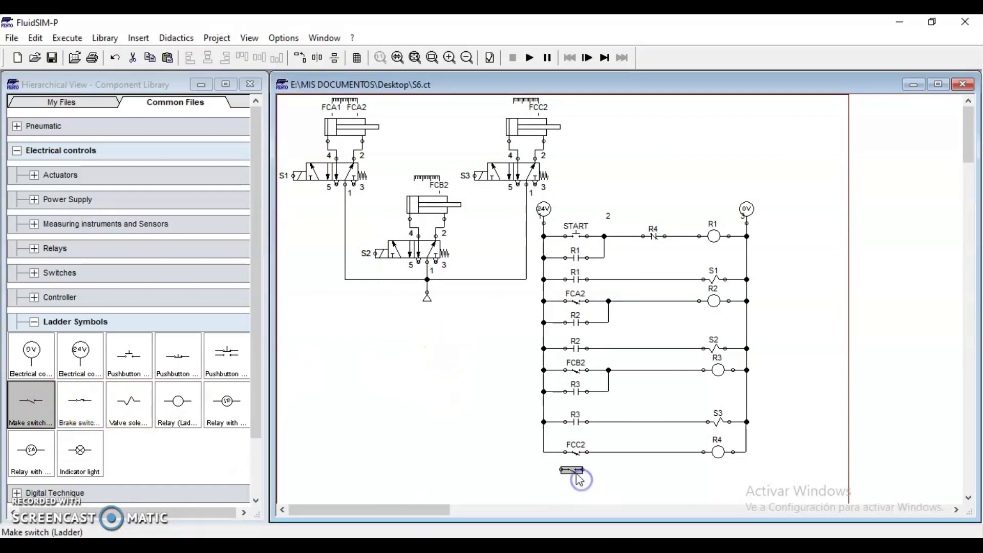
pyautogui.doubleClick(578, 476)
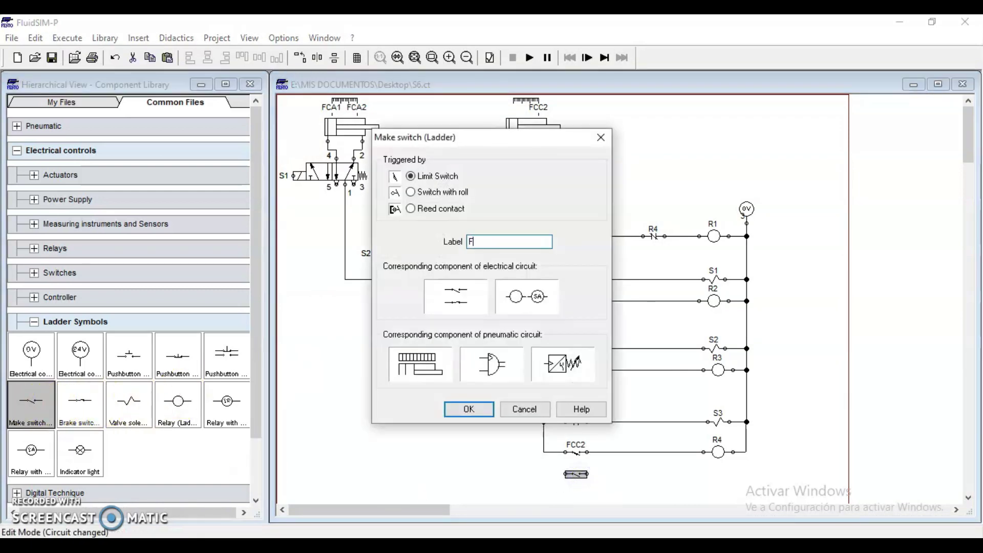
pyautogui.press('Return')
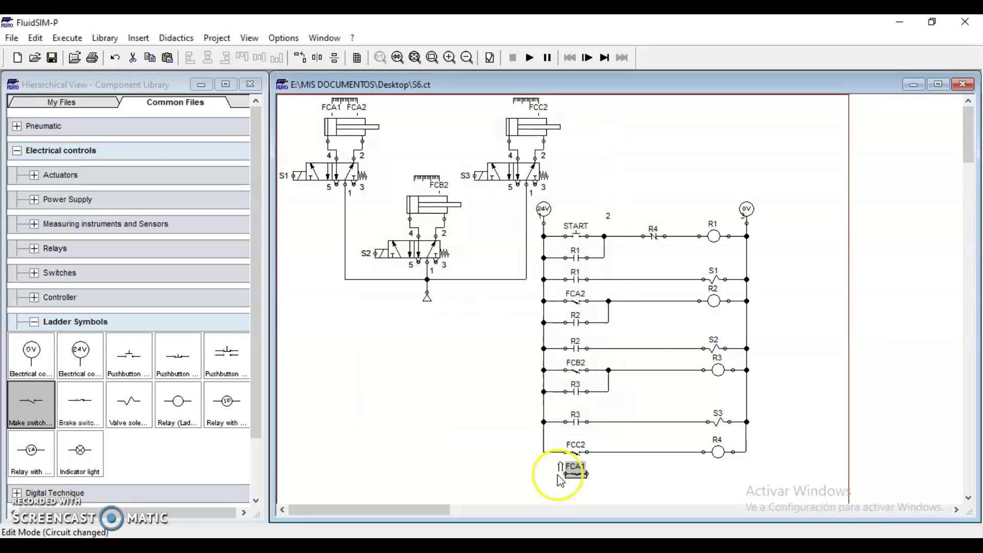
pyautogui.click(496, 464)
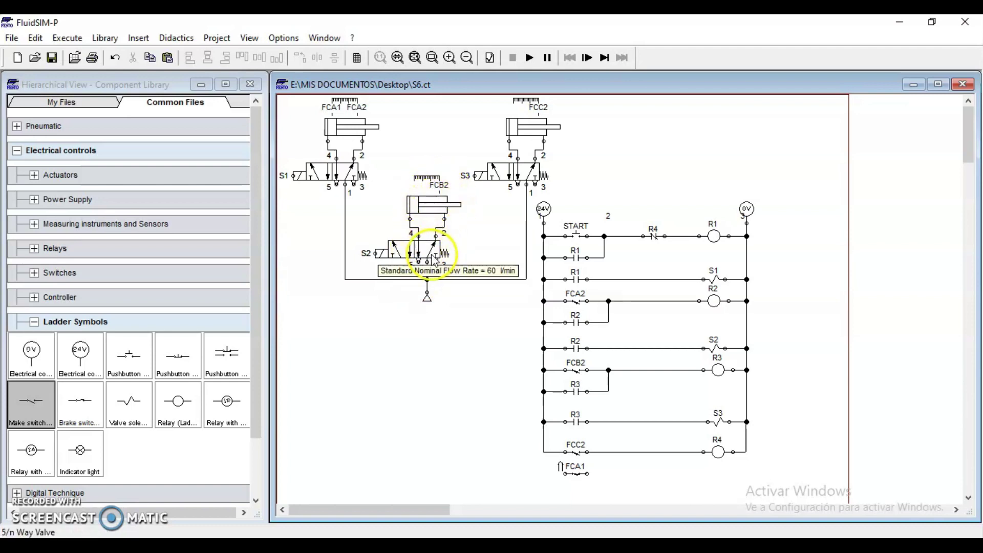
pyautogui.click(419, 253)
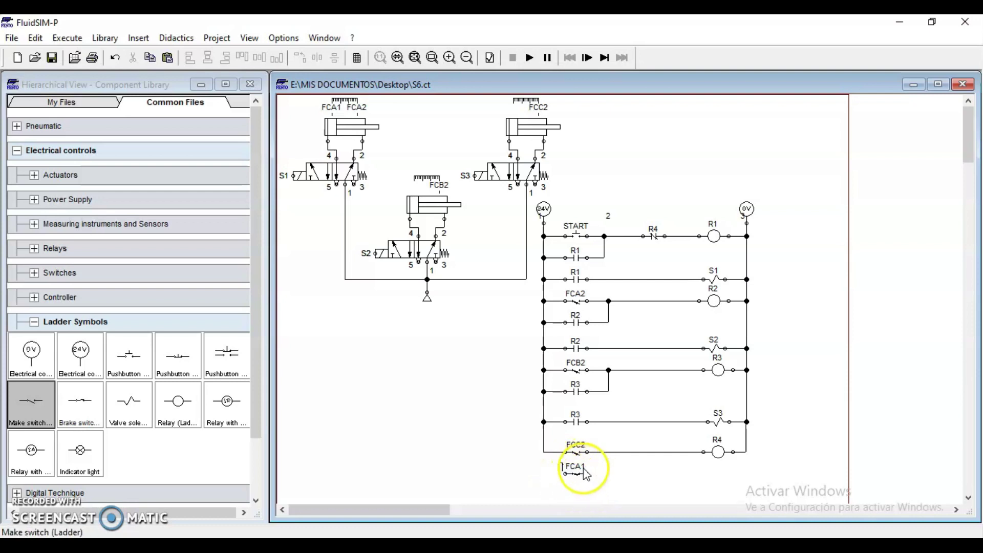
pyautogui.click(633, 301)
pyautogui.press('Delete')
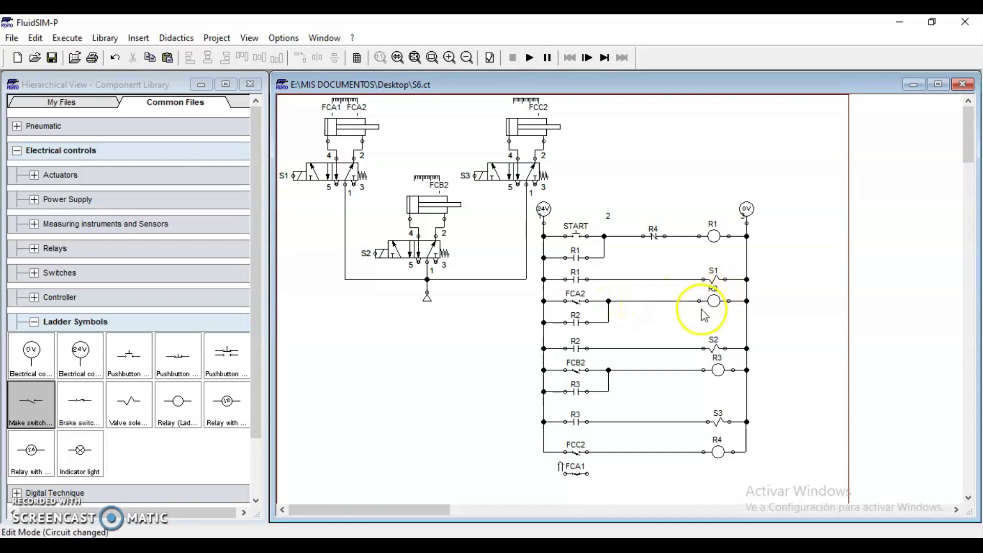
# Step: Place a ladder relay labelled R5 below relay R4 and wire it in series with FCA1 between the 24V and 0V lines
pyautogui.moveTo(176, 404); pyautogui.dragTo(646, 486)
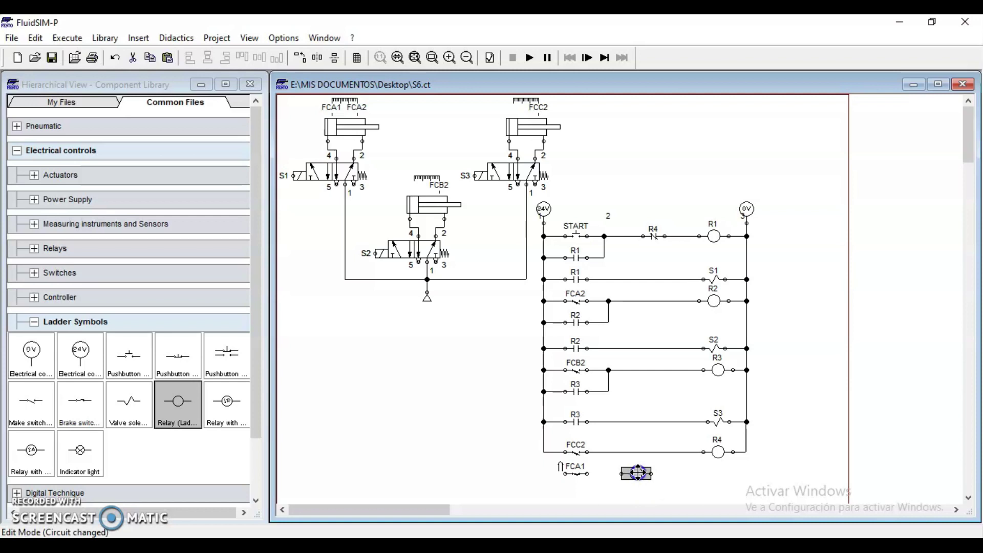
pyautogui.doubleClick(721, 476)
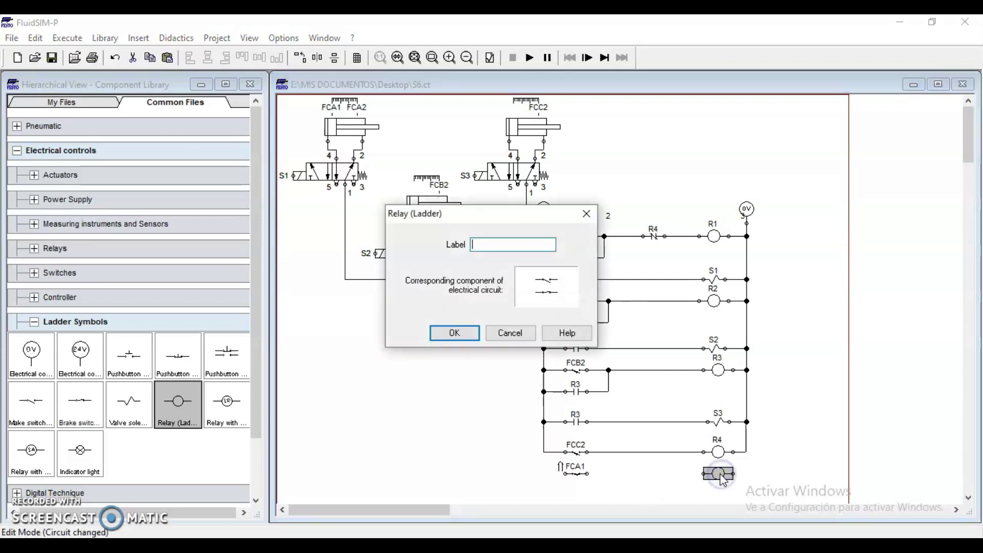
pyautogui.press('Return')
pyautogui.click(621, 487)
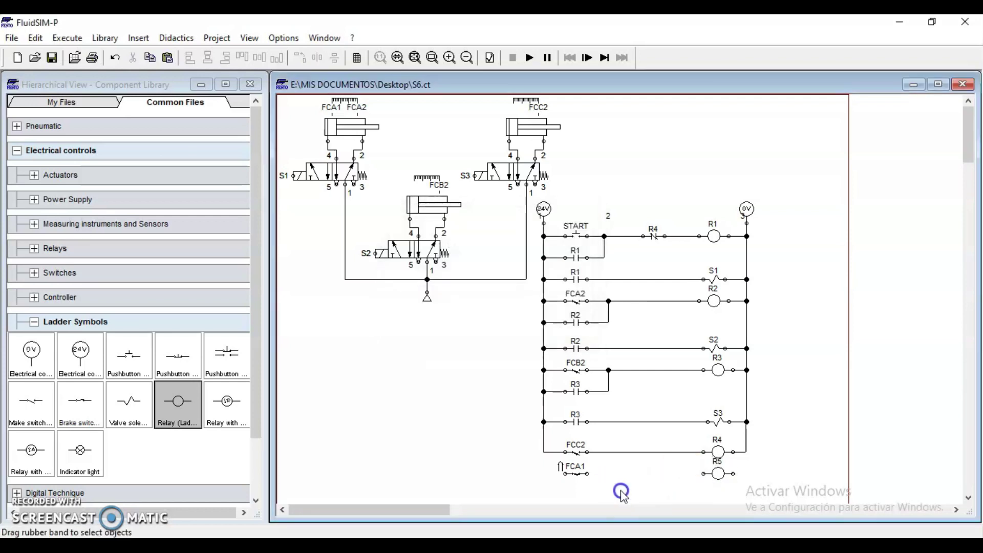
pyautogui.moveTo(704, 474); pyautogui.dragTo(587, 473)
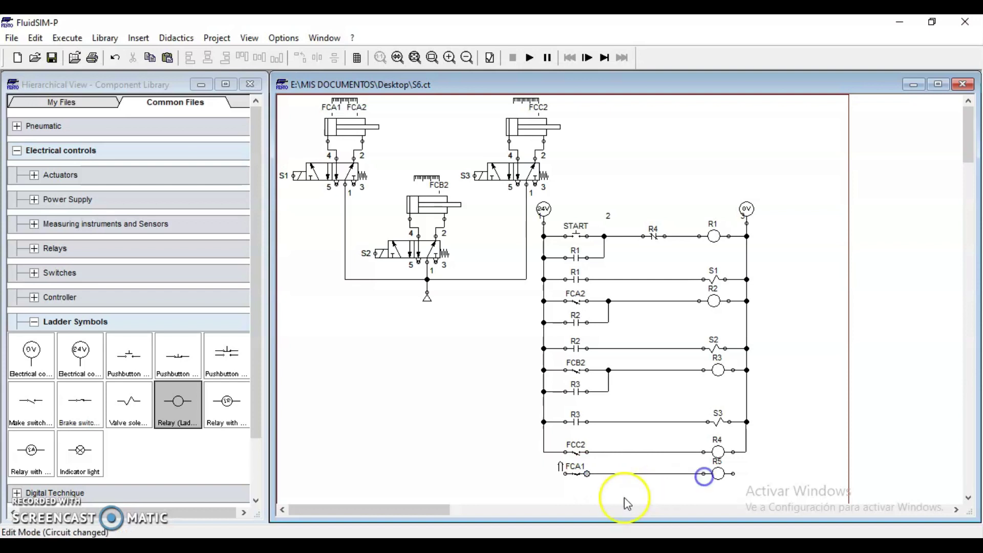
pyautogui.click(563, 475)
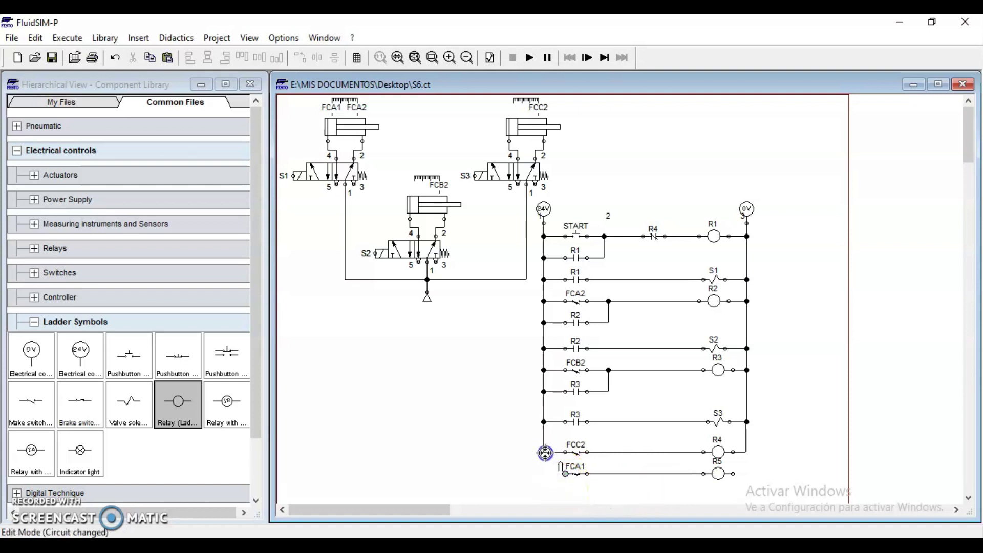
pyautogui.moveTo(733, 474)
pyautogui.mouseDown()
pyautogui.moveTo(748, 459)
pyautogui.moveTo(741, 467)
pyautogui.mouseUp()
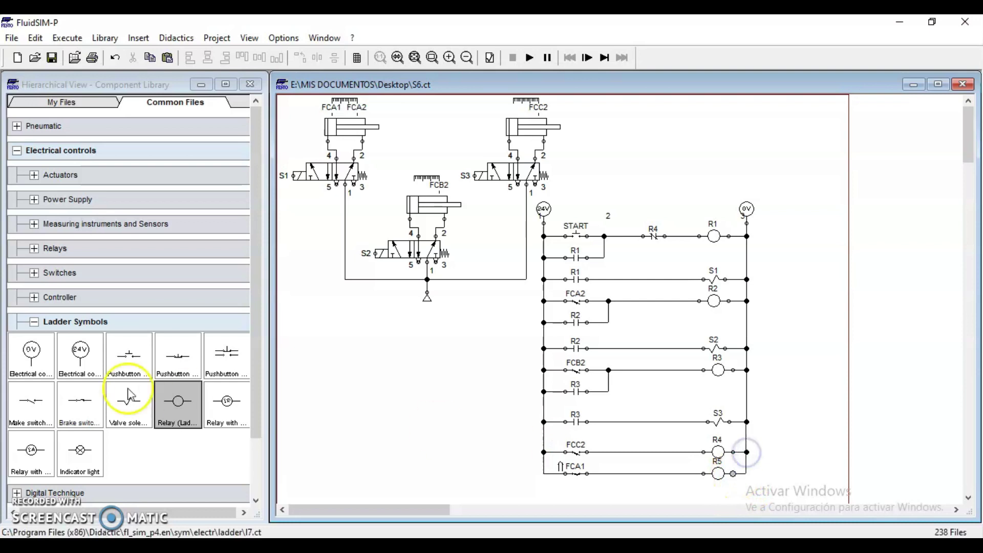
# Step: Place a ladder brake switch labelled R5 and wire it in series before the R2 relay coil, replacing the direct line
pyautogui.moveTo(80, 402); pyautogui.dragTo(490, 380)
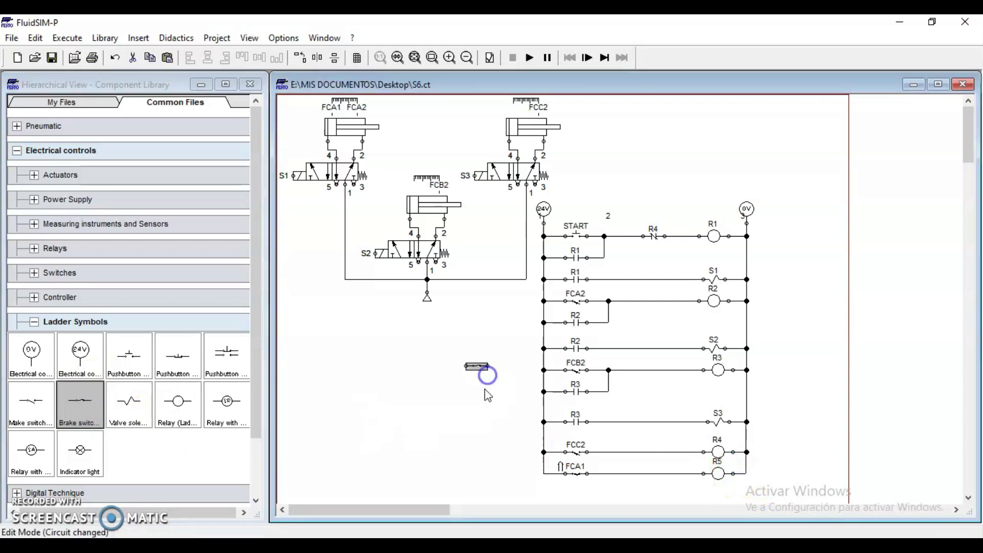
pyautogui.doubleClick(480, 372)
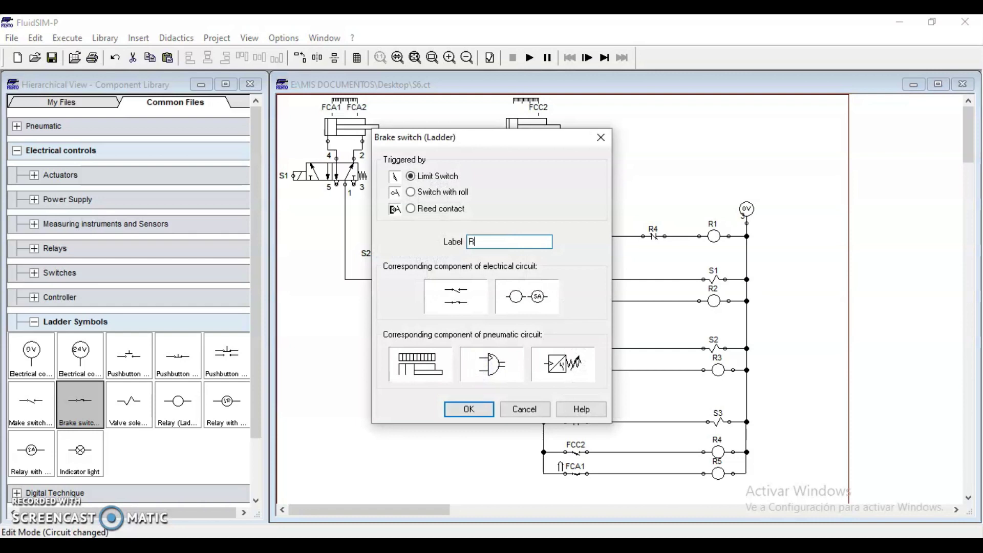
pyautogui.press('Return')
pyautogui.click(461, 416)
pyautogui.moveTo(475, 366); pyautogui.dragTo(641, 326)
pyautogui.click(652, 301)
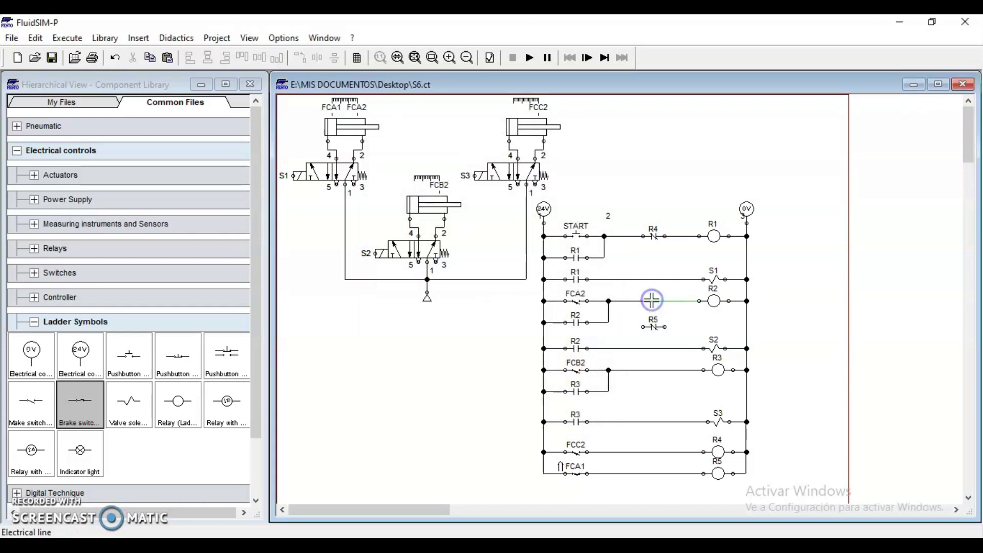
pyautogui.press('Delete')
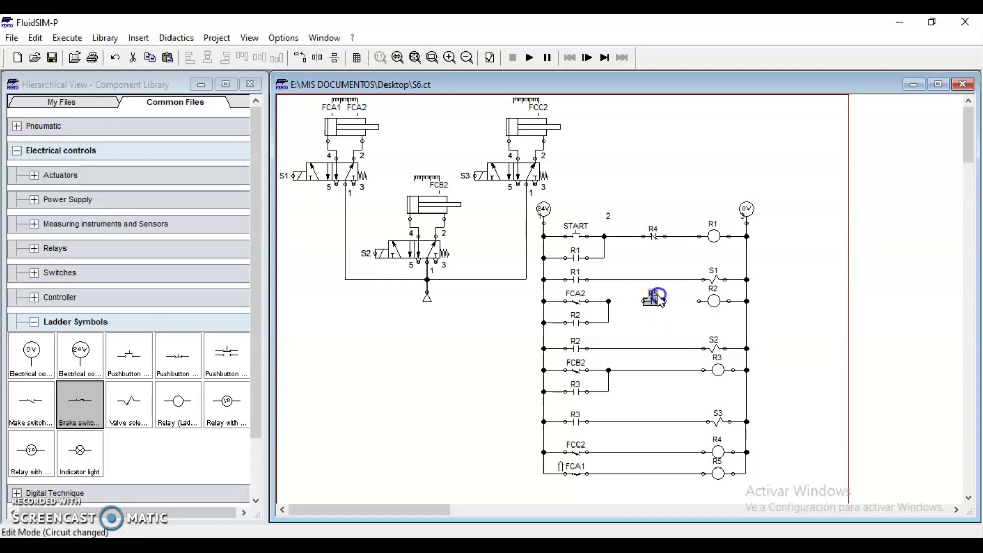
pyautogui.moveTo(663, 301); pyautogui.dragTo(697, 301)
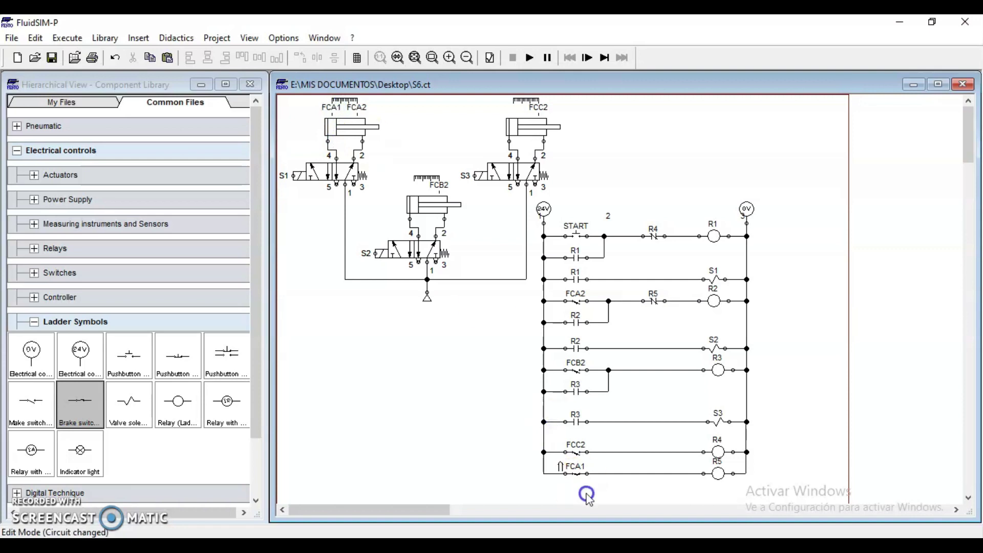
# Step: Simulate the circuit with the R5 reset contact, actuate START to check the cylinder sequence, and stop the simulation
pyautogui.moveTo(570, 481); pyautogui.dragTo(579, 463)
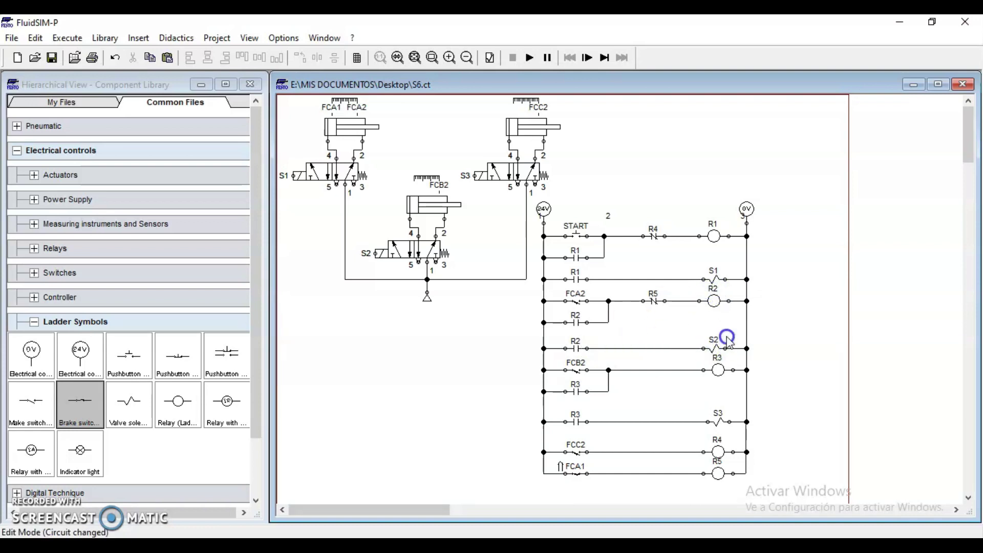
pyautogui.click(485, 272)
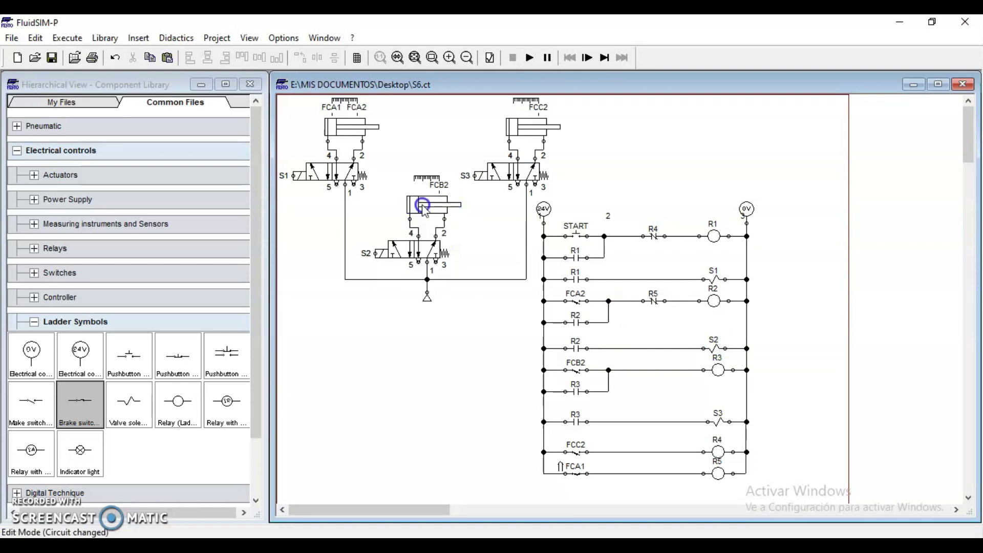
pyautogui.click(531, 58)
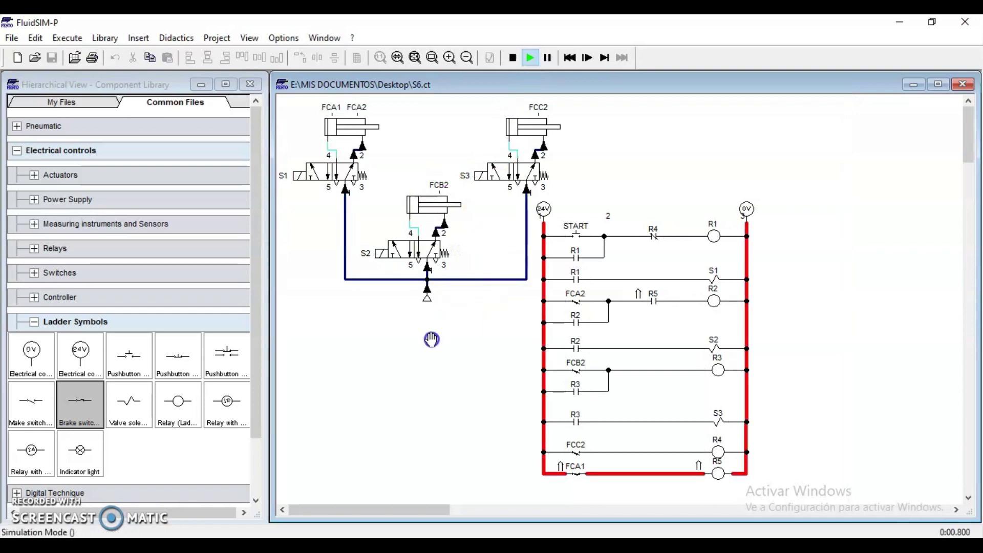
pyautogui.click(492, 272)
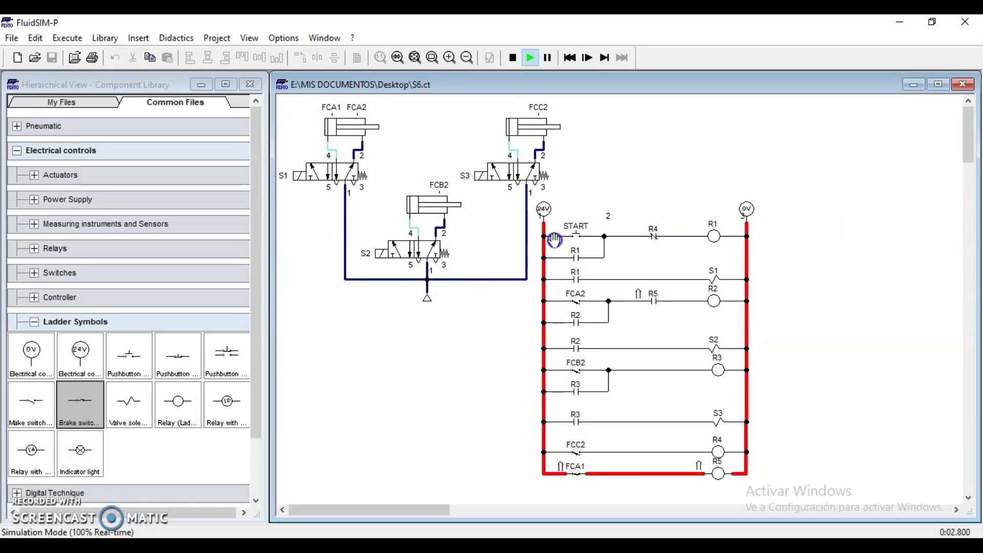
pyautogui.click(573, 233)
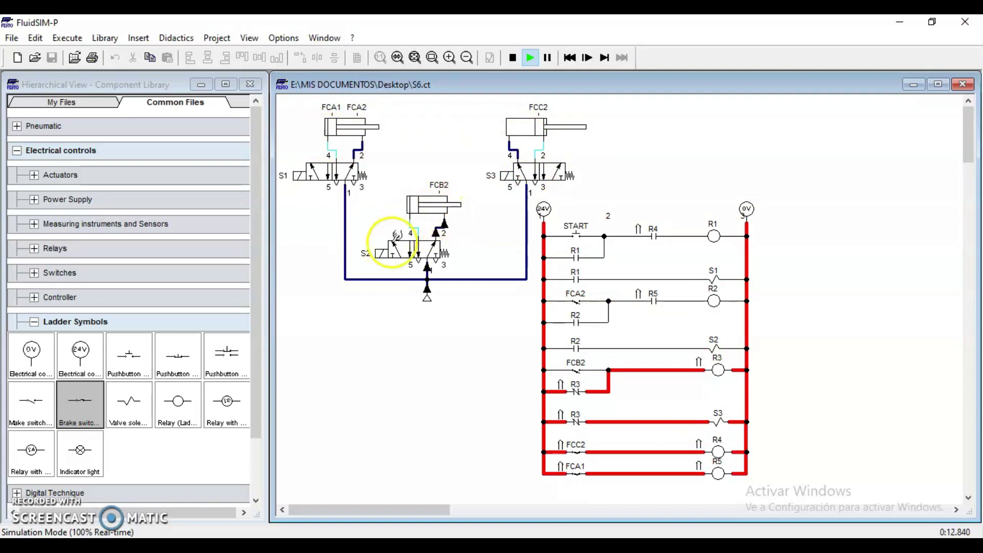
pyautogui.click(513, 58)
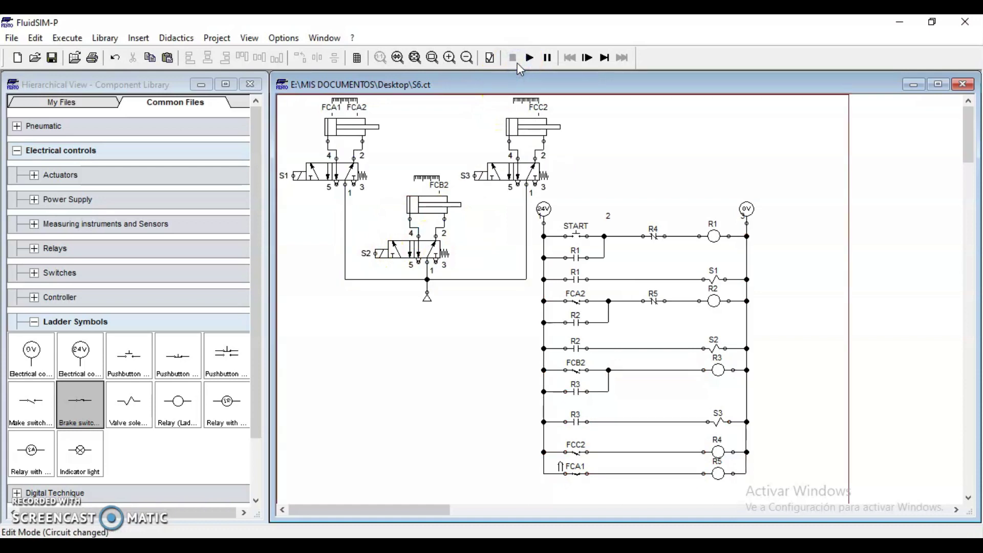
pyautogui.click(30, 402)
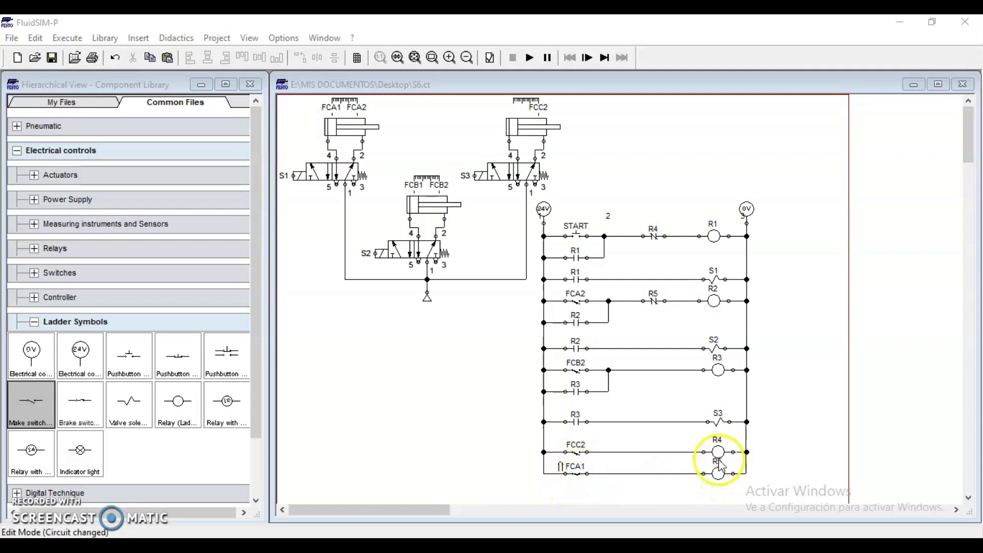
pyautogui.moveTo(702, 474); pyautogui.dragTo(588, 474)
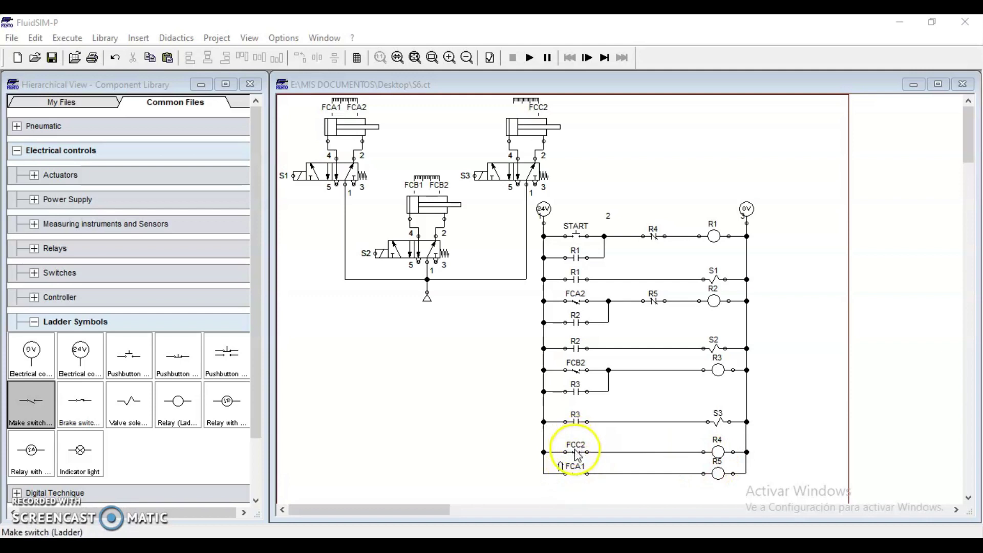
pyautogui.moveTo(760, 468); pyautogui.dragTo(511, 481)
pyautogui.click(555, 469)
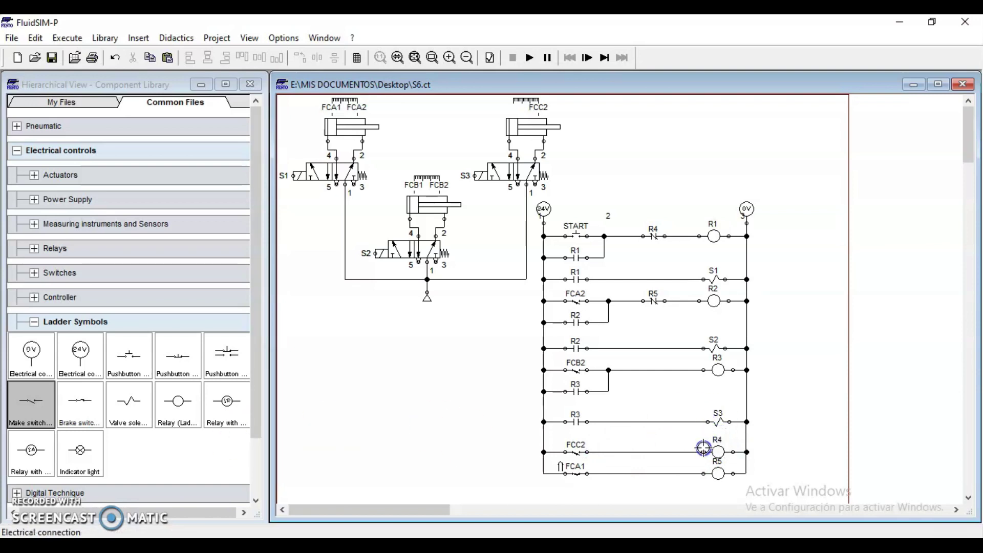
# Step: Place a ladder make switch labelled R4 and insert it in series between FCA1 and the R5 relay, replacing the direct line
pyautogui.moveTo(586, 473); pyautogui.dragTo(625, 474)
pyautogui.moveTo(36, 413); pyautogui.dragTo(425, 429)
pyautogui.doubleClick(424, 429)
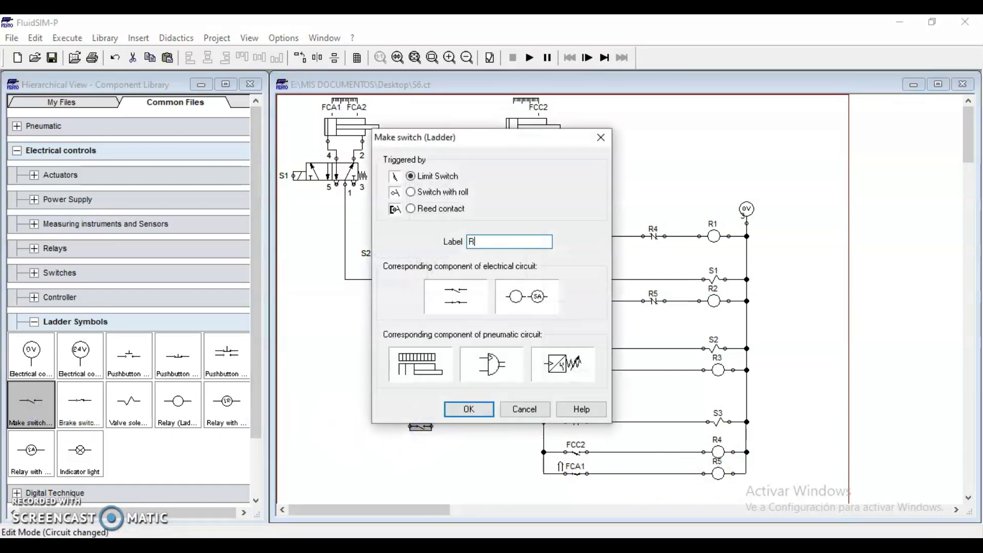
pyautogui.write('R4')
pyautogui.press('Return')
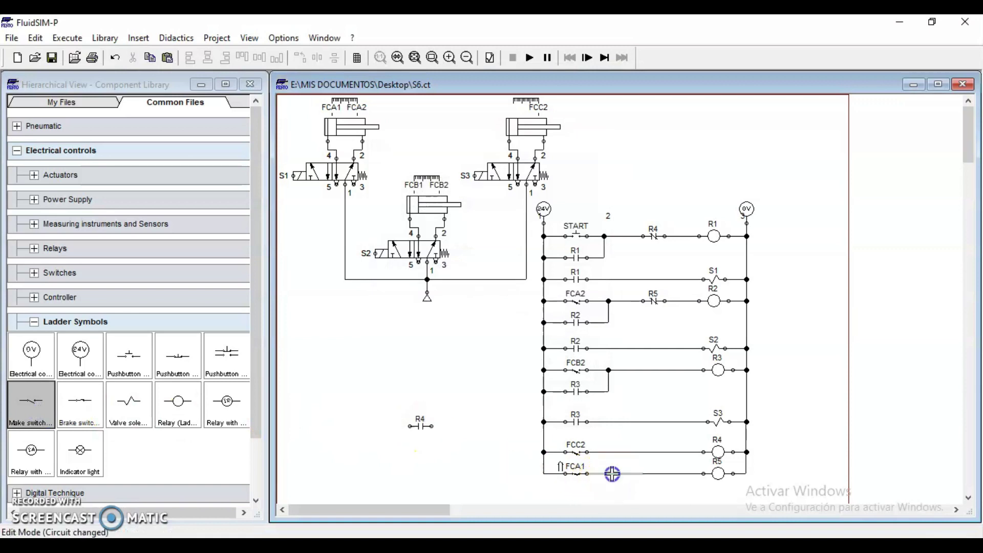
pyautogui.click(426, 425)
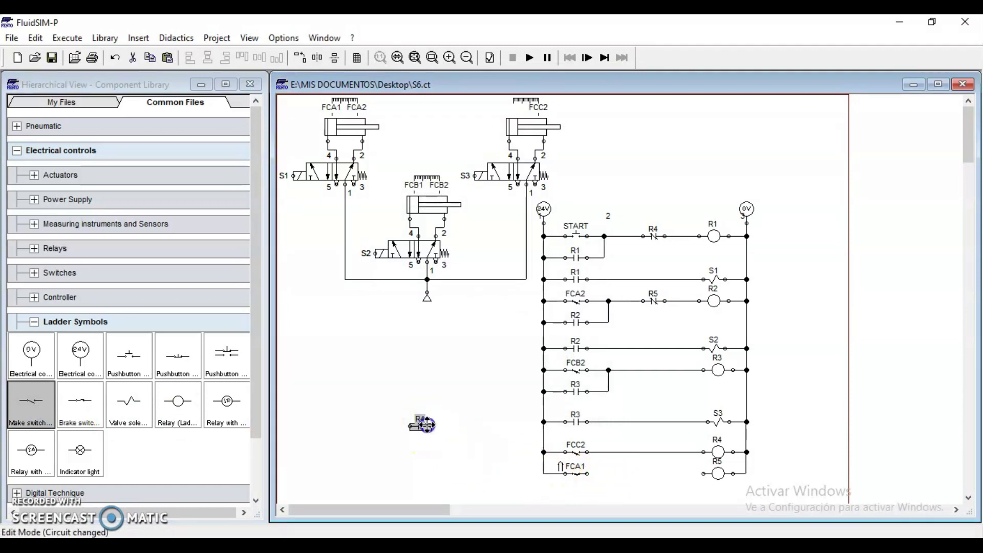
pyautogui.moveTo(621, 476)
pyautogui.mouseDown()
pyautogui.moveTo(587, 481)
pyautogui.moveTo(634, 473)
pyautogui.mouseUp()
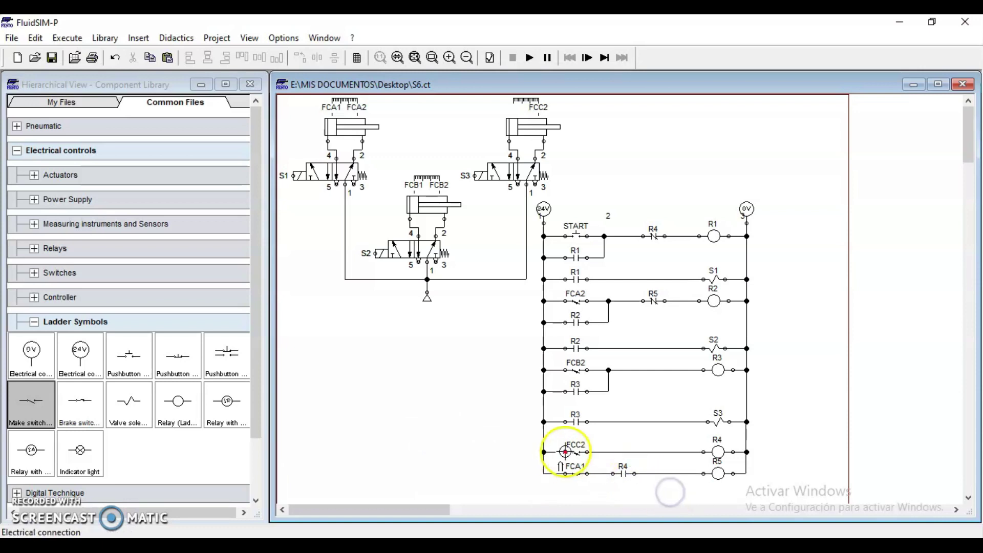
# Step: Simulate the circuit with the R4 contact in the R5 rung, actuate START to check the sequence, and stop the simulation
pyautogui.moveTo(523, 135)
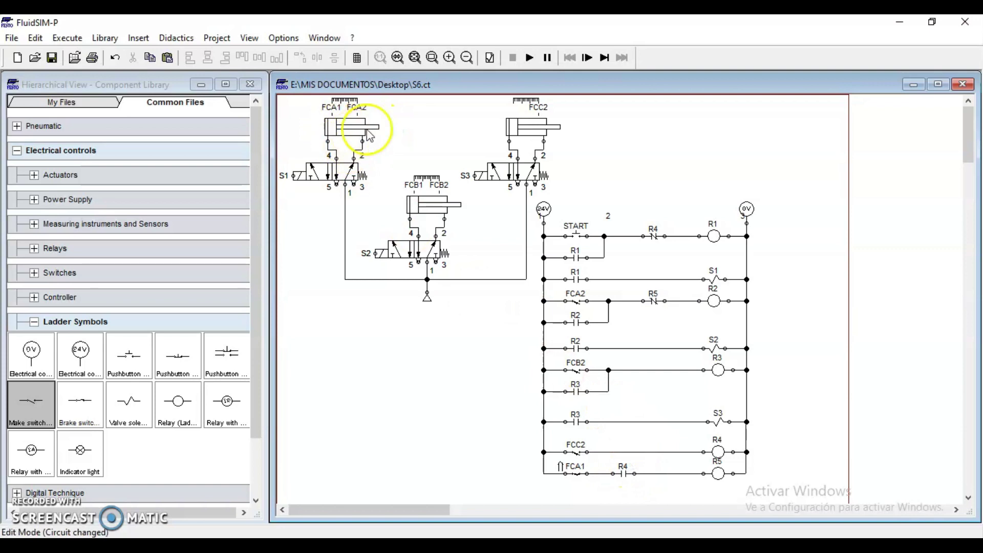
pyautogui.moveTo(344, 131)
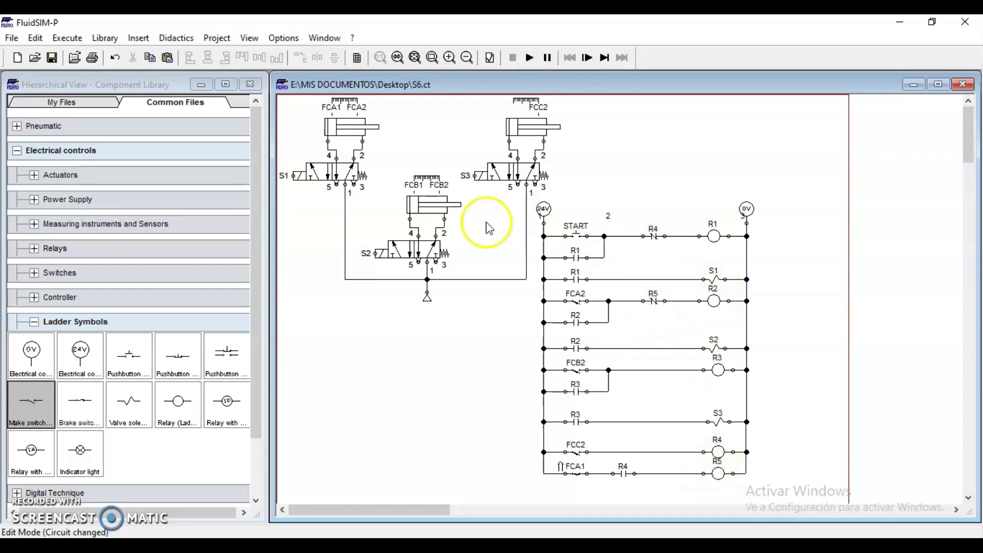
pyautogui.click(530, 57)
pyautogui.click(570, 226)
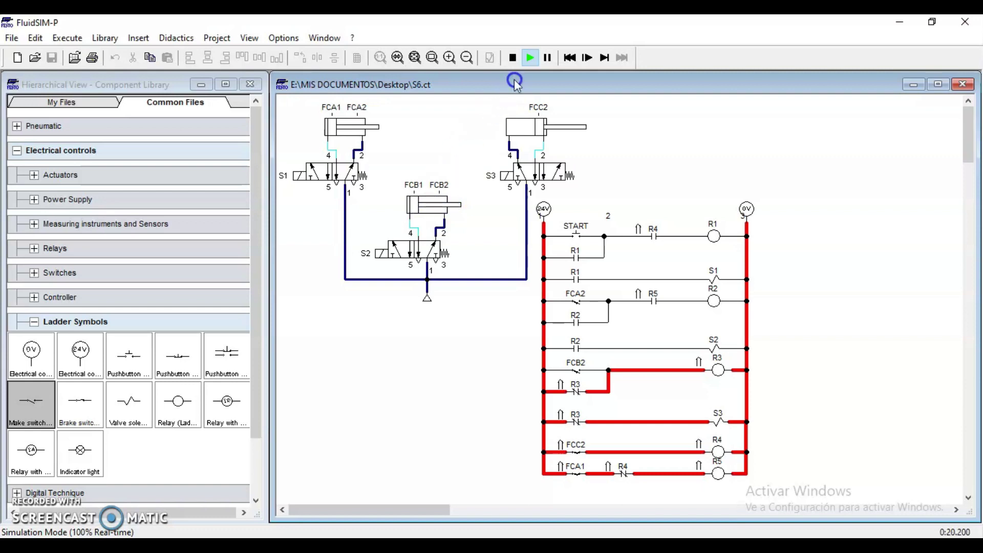
pyautogui.click(513, 59)
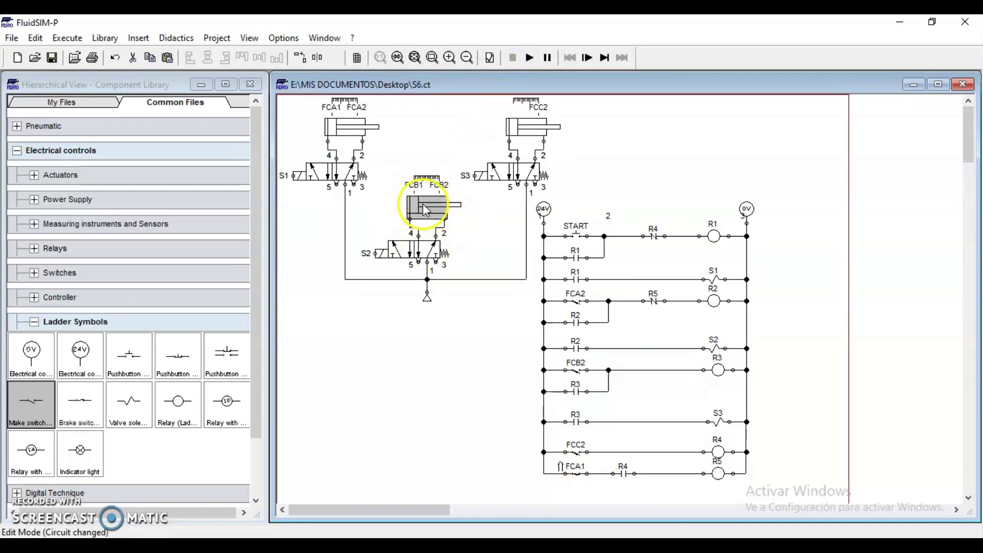
# Step: Review the FCB1 actuating label and its begin and end positions on the cylinder driven by valve S2
pyautogui.doubleClick(421, 204)
pyautogui.click(389, 220)
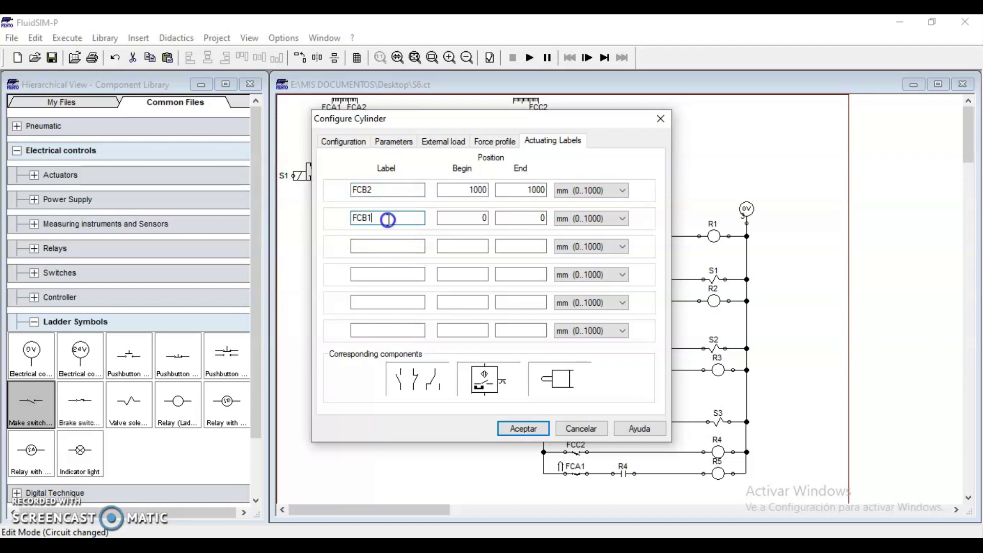
pyautogui.click(382, 218)
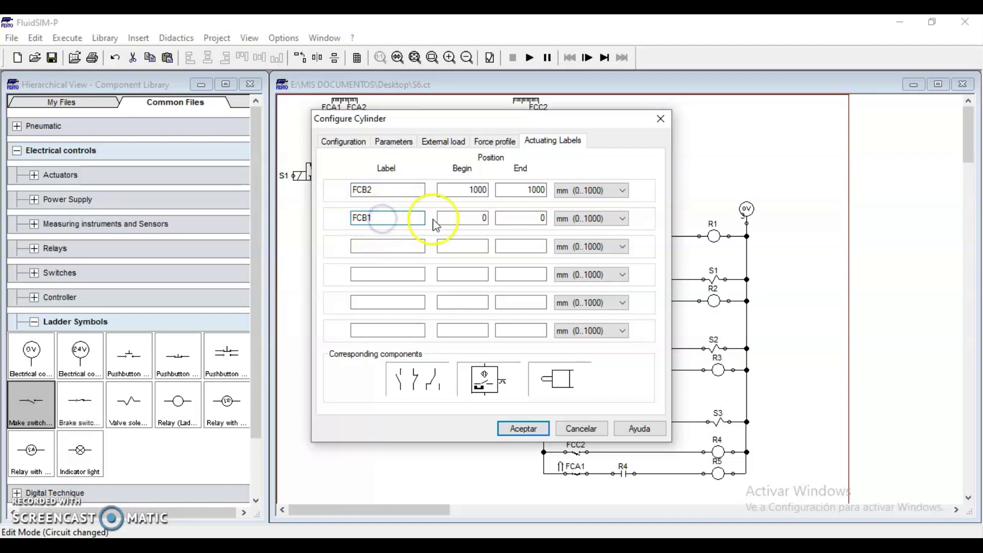
pyautogui.moveTo(373, 218); pyautogui.dragTo(340, 218)
pyautogui.click(452, 220)
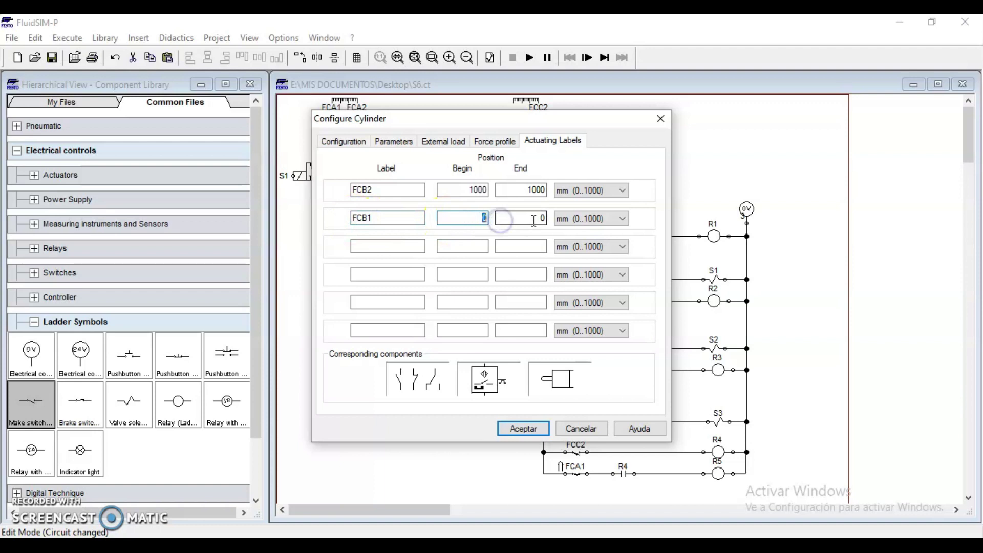
pyautogui.click(523, 428)
pyautogui.click(492, 483)
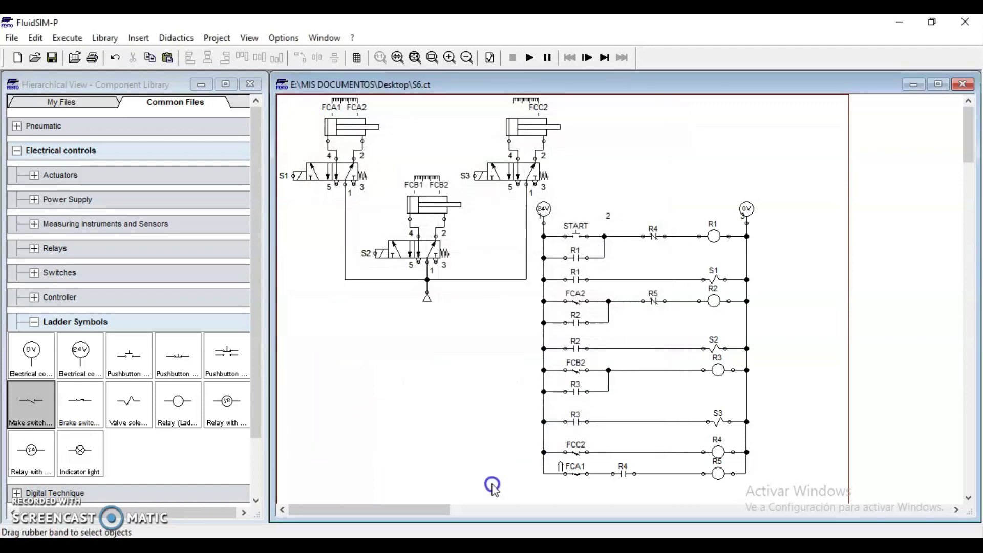
# Step: Place a ladder make switch below FCA1 and label it as limit switch FCB1
pyautogui.moveTo(28, 414); pyautogui.dragTo(576, 503)
pyautogui.doubleClick(576, 495)
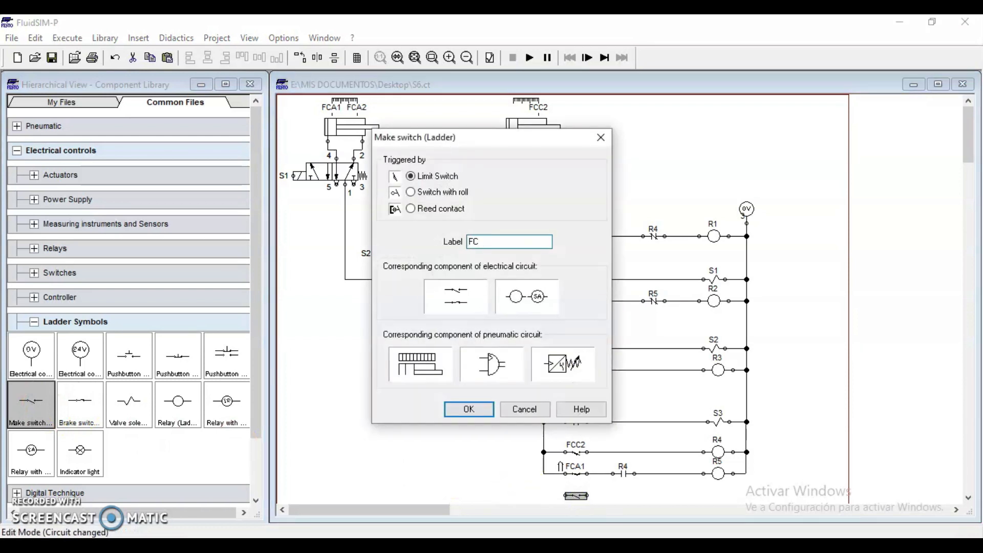
pyautogui.press('Return')
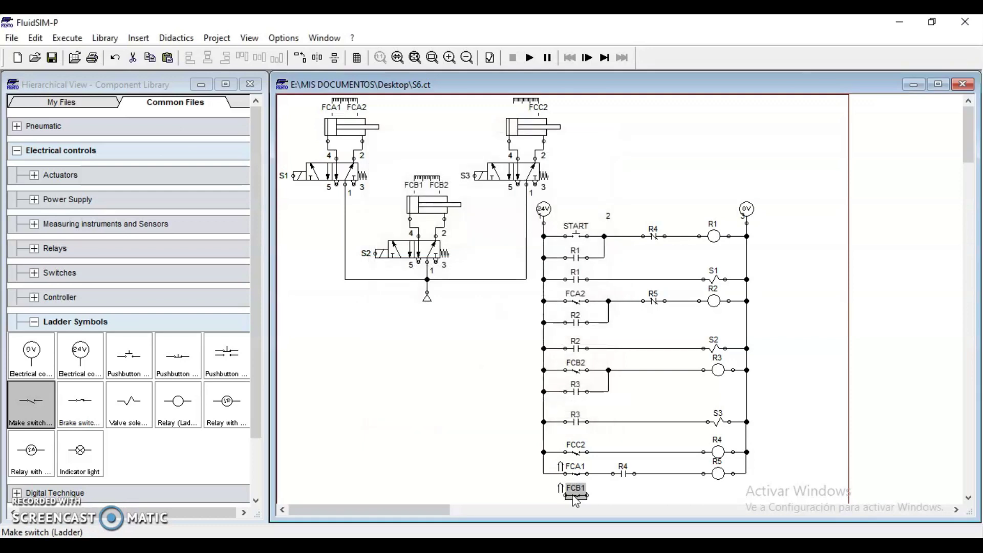
pyautogui.click(510, 477)
pyautogui.click(569, 496)
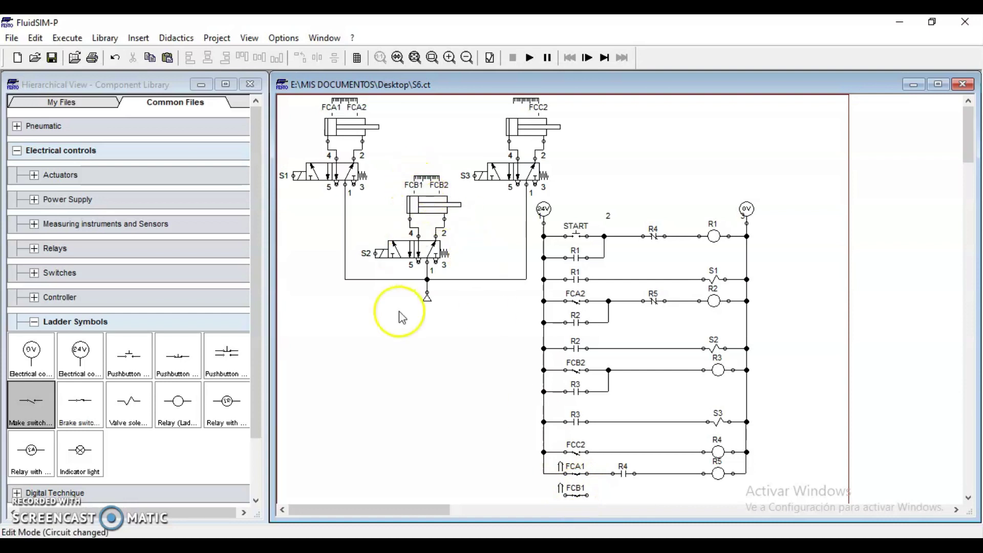
# Step: Place a second ladder make switch beside FCB1, below the R4 contact, and label it R5
pyautogui.click(43, 415)
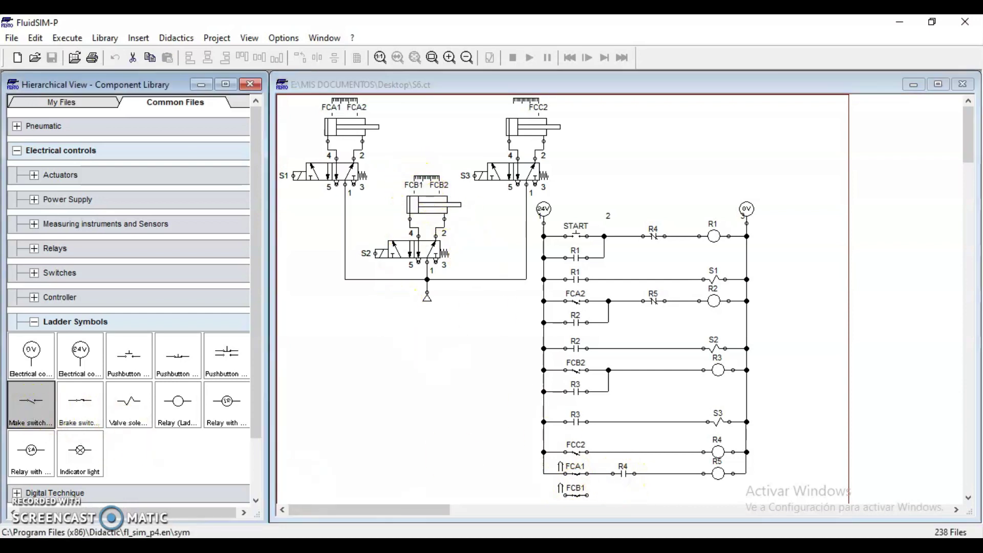
pyautogui.moveTo(629, 503); pyautogui.dragTo(622, 493)
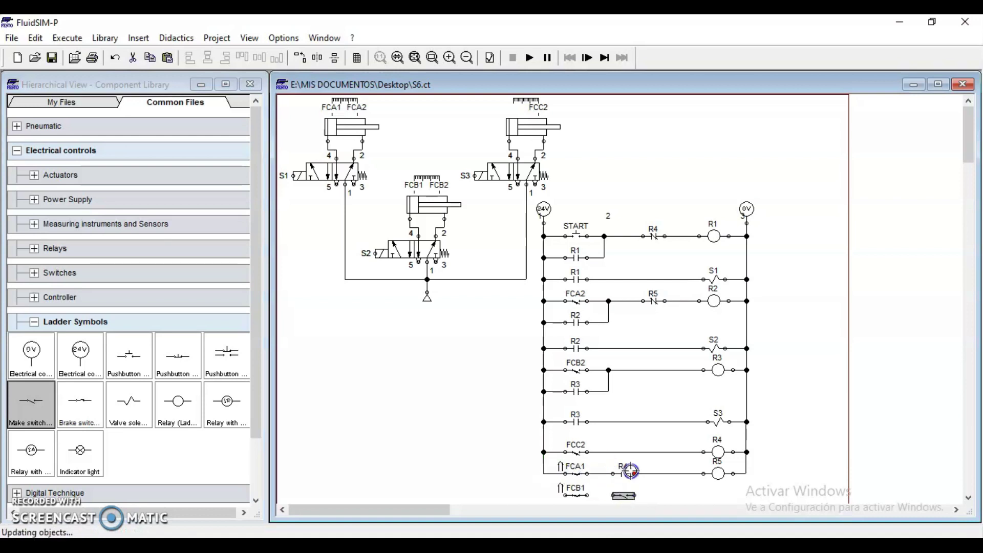
pyautogui.doubleClick(624, 496)
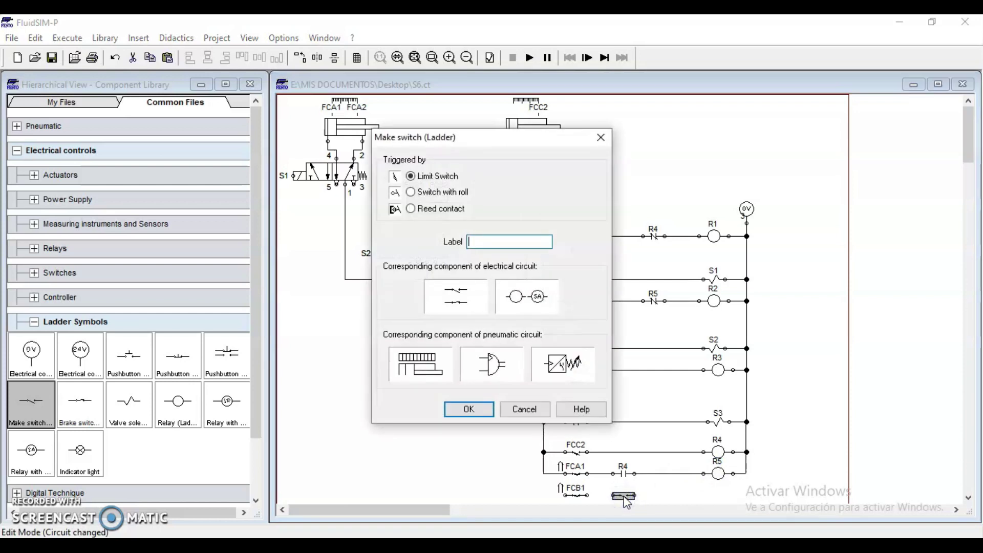
pyautogui.press('Return')
pyautogui.click(540, 491)
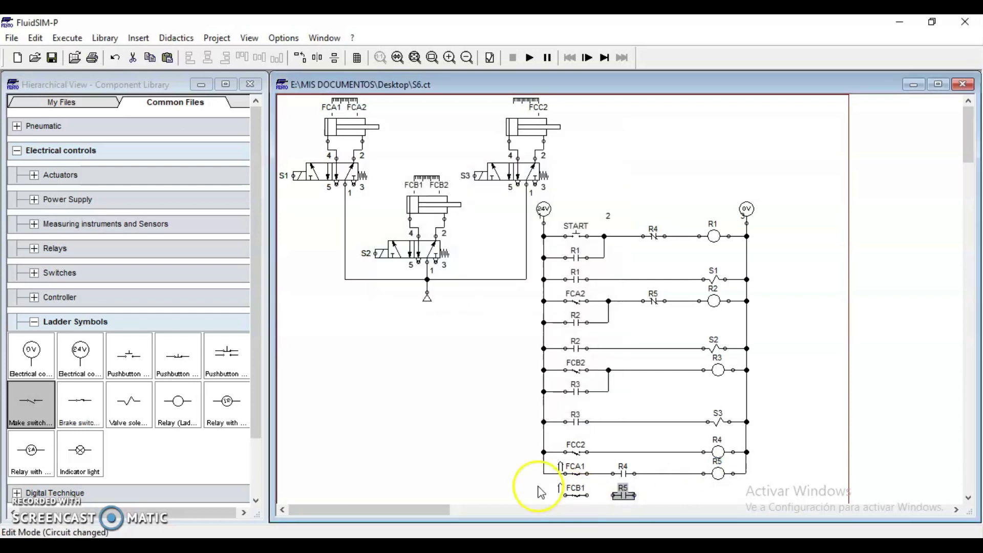
# Step: Place a ladder relay labelled R6 below relay R5 and wire FCB1, R5 and R6 in series between the 24V and 0V rails
pyautogui.moveTo(177, 405); pyautogui.dragTo(673, 484)
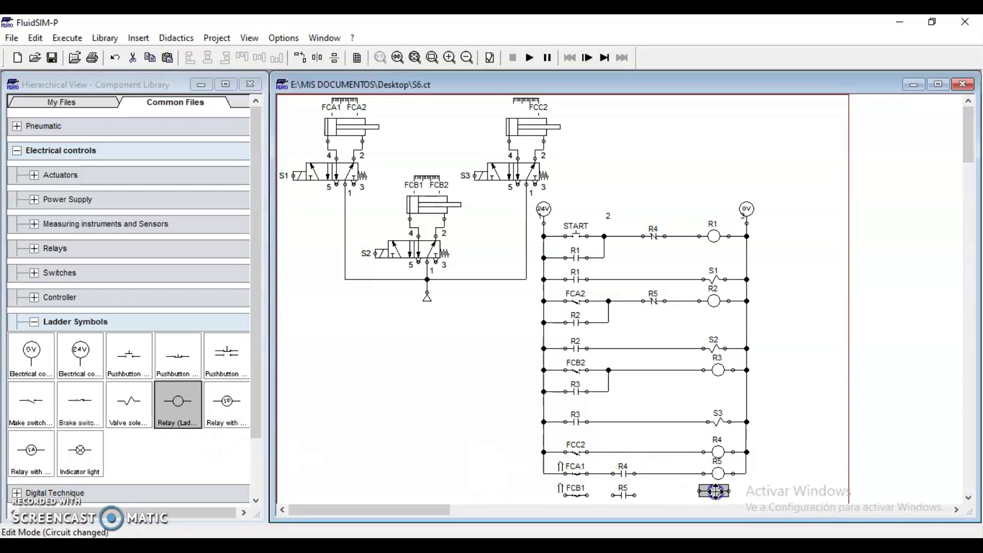
pyautogui.doubleClick(719, 495)
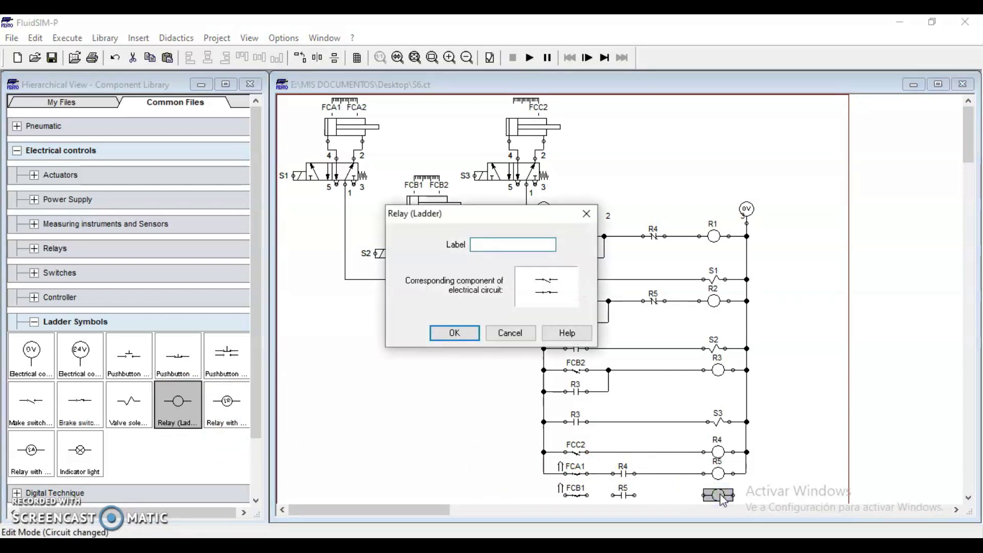
pyautogui.press('Return')
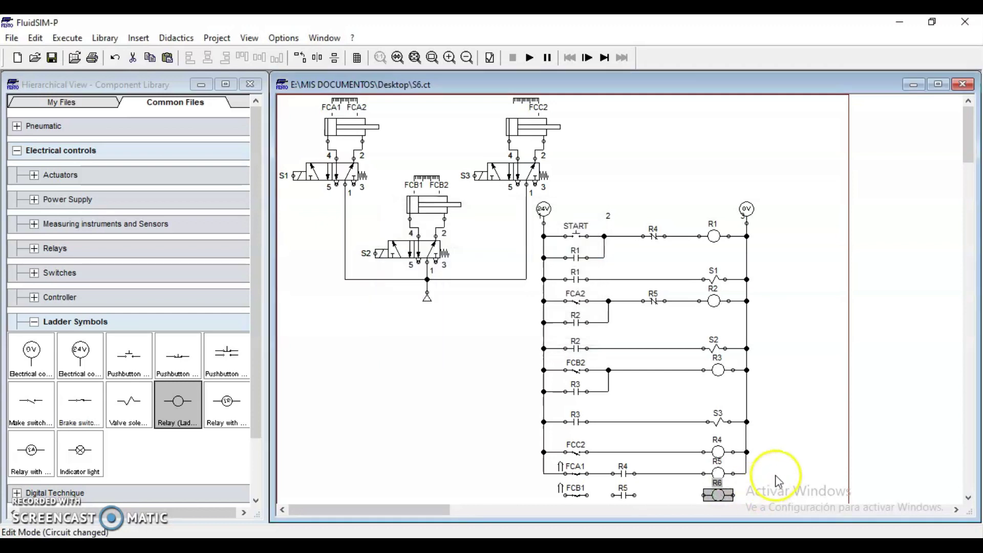
pyautogui.moveTo(586, 496); pyautogui.dragTo(703, 495)
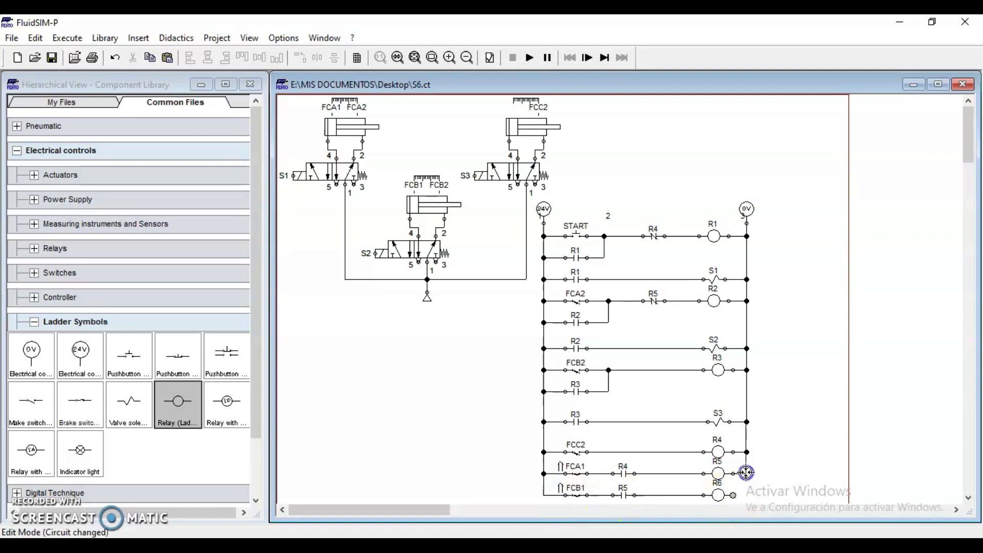
pyautogui.moveTo(747, 472); pyautogui.dragTo(746, 473)
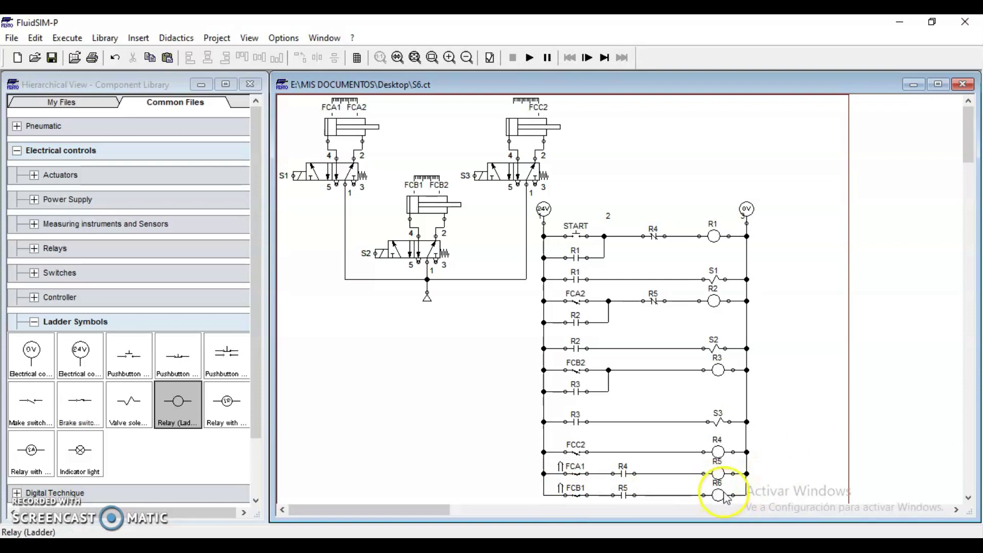
# Step: Delete the direct line between the FCB2/R3 latch junction and the R3 relay
pyautogui.click(519, 184)
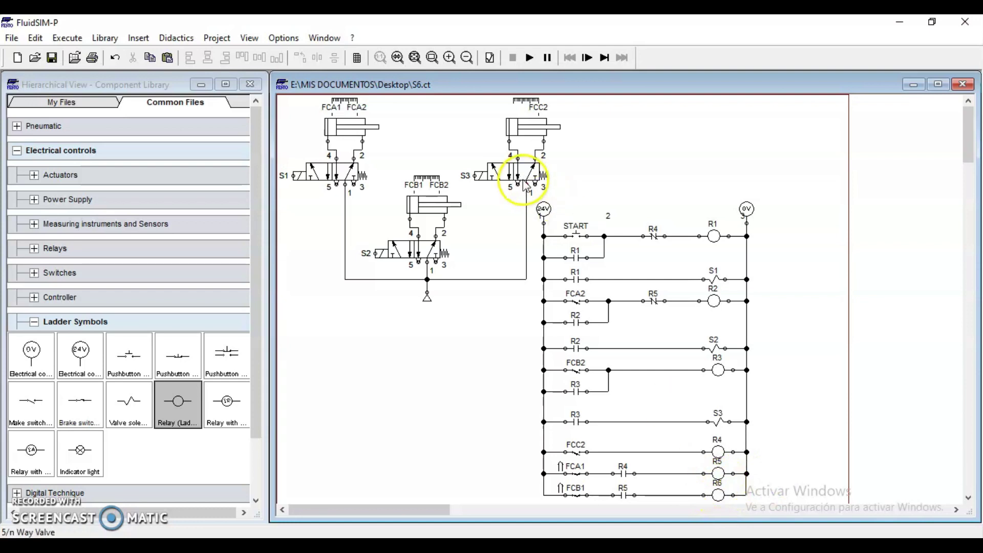
pyautogui.click(543, 119)
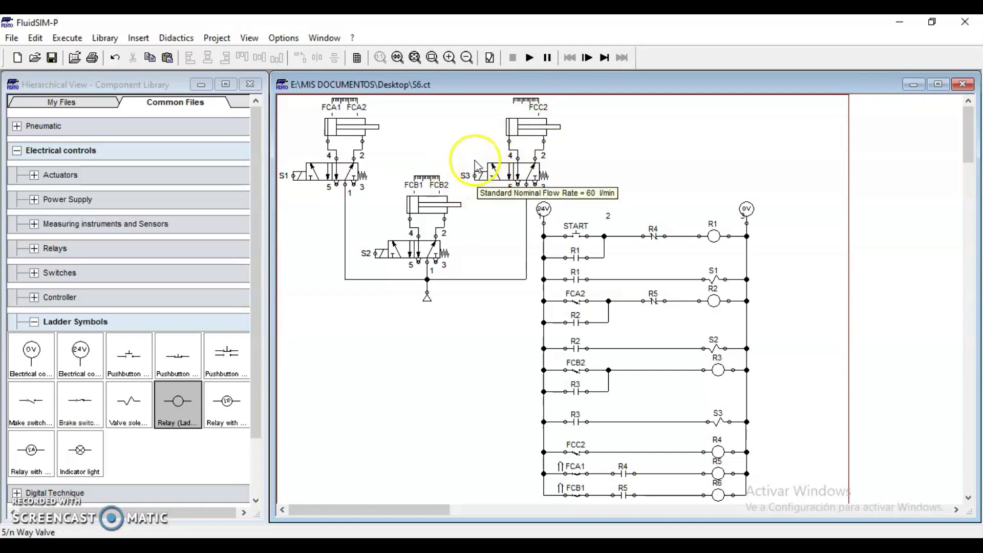
pyautogui.moveTo(609, 370); pyautogui.dragTo(704, 370)
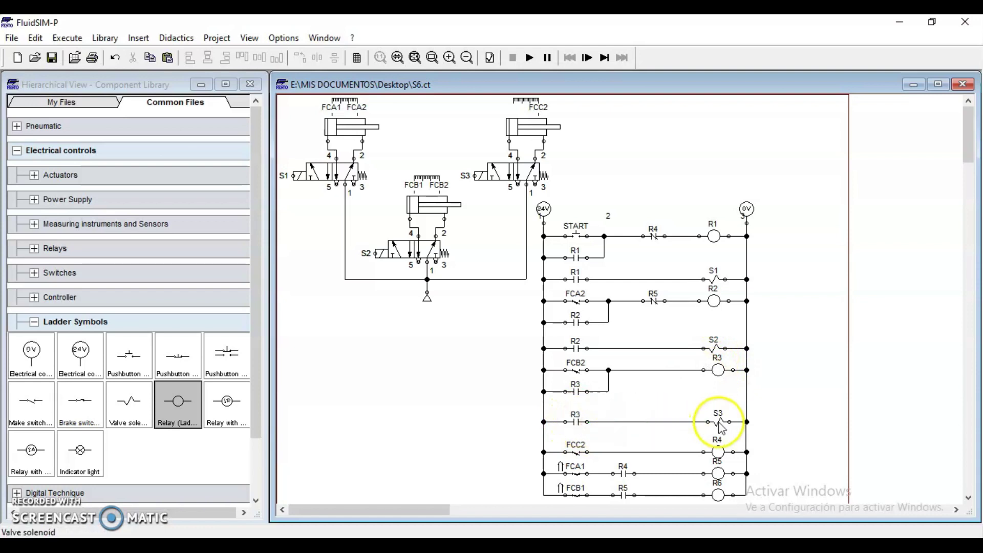
pyautogui.click(656, 370)
pyautogui.press('Delete')
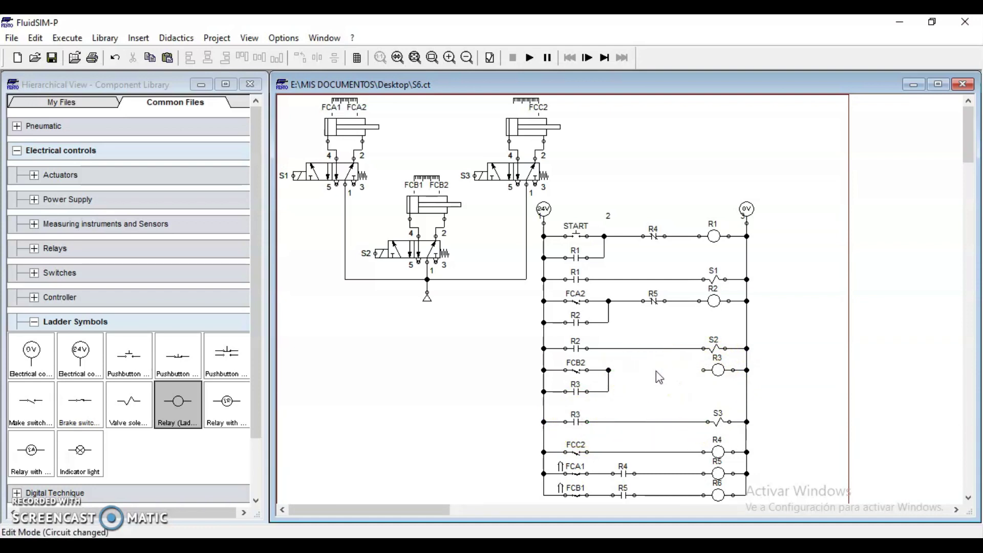
# Step: Place a ladder brake switch labelled R6 and wire it in series between the FCB2/R3 latch junction and the R3 relay
pyautogui.moveTo(79, 402); pyautogui.dragTo(455, 382)
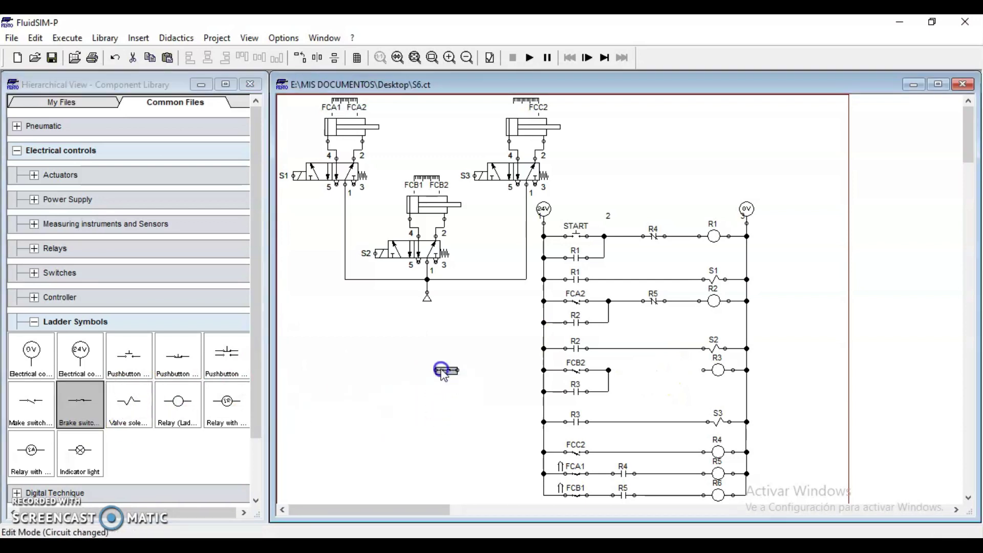
pyautogui.doubleClick(444, 371)
pyautogui.write('R6')
pyautogui.press('Return')
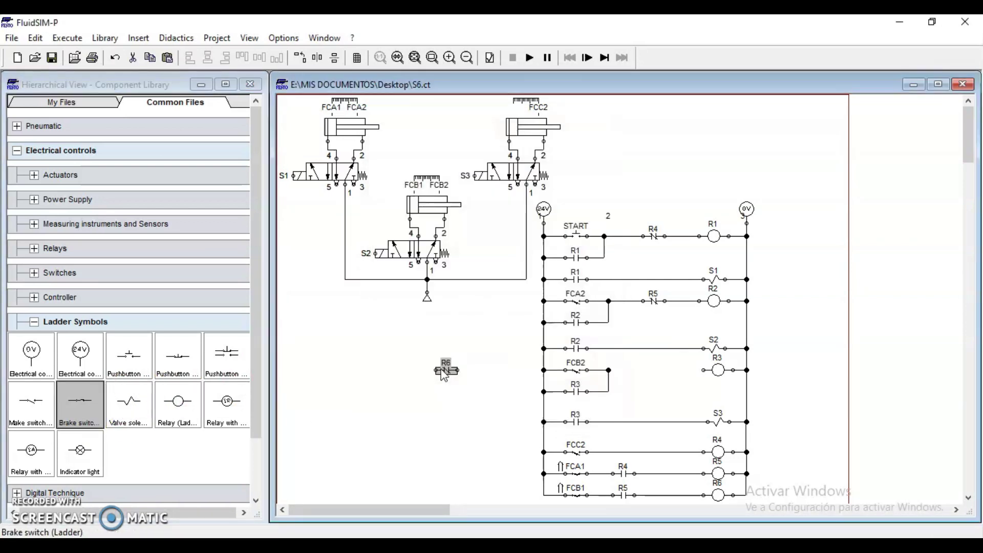
pyautogui.moveTo(443, 370); pyautogui.dragTo(636, 369)
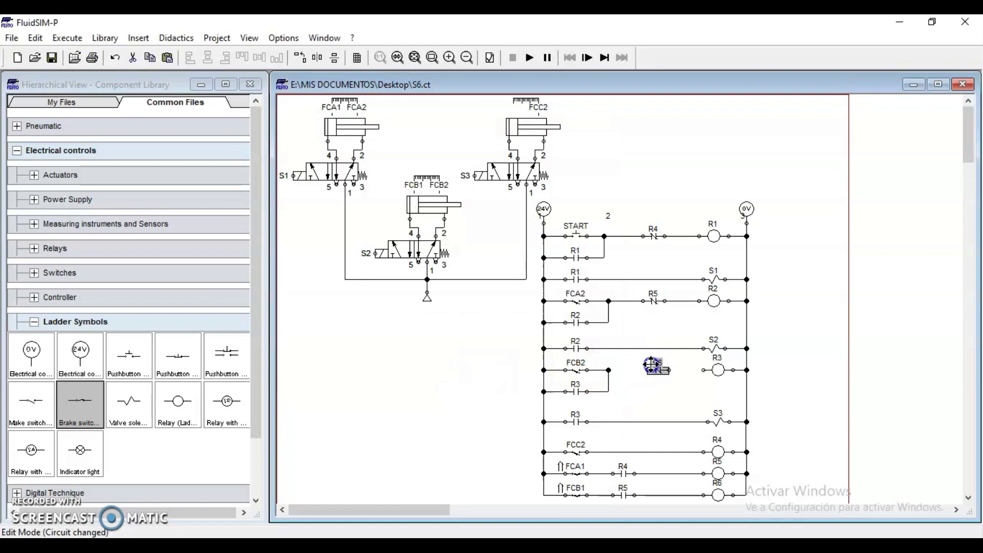
pyautogui.click(640, 385)
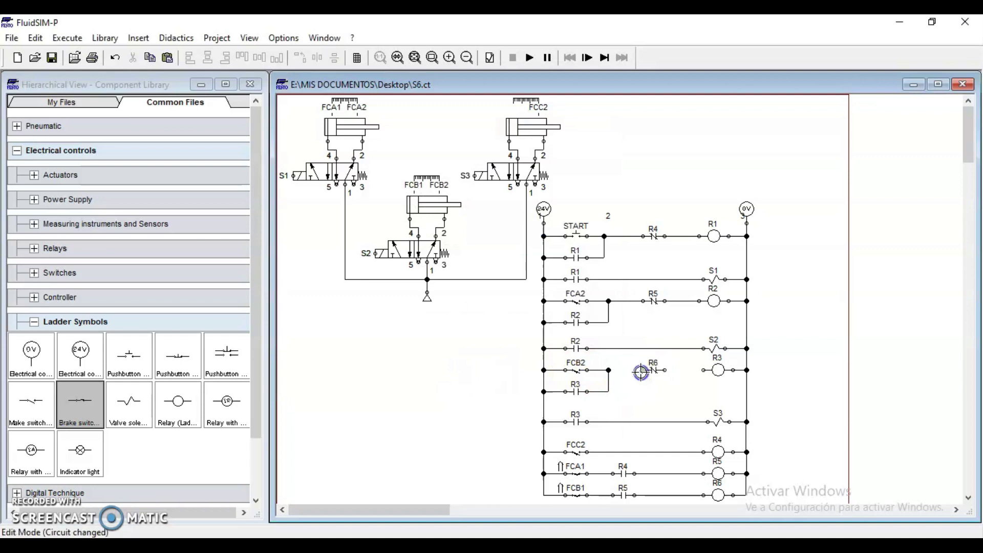
pyautogui.moveTo(613, 372); pyautogui.dragTo(701, 369)
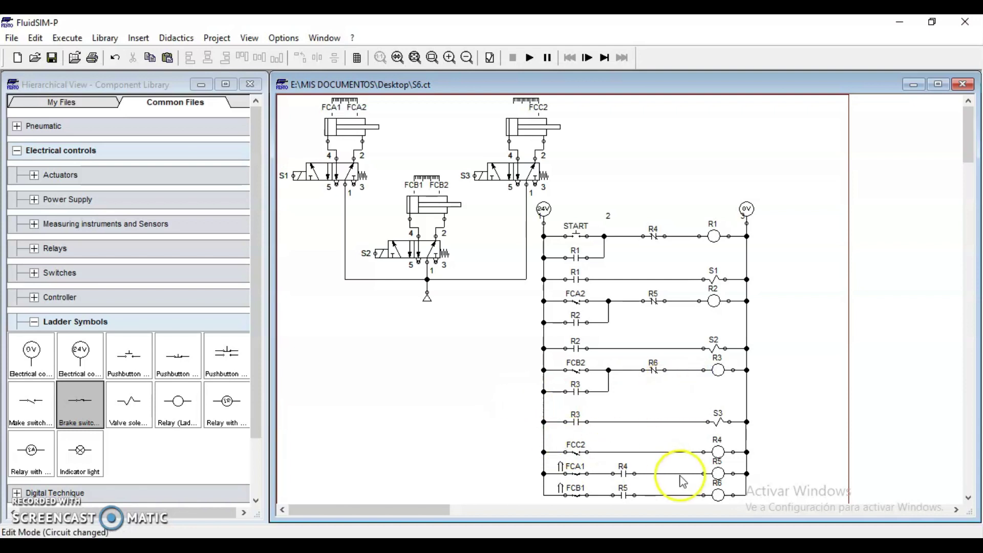
pyautogui.moveTo(706, 473); pyautogui.dragTo(635, 474)
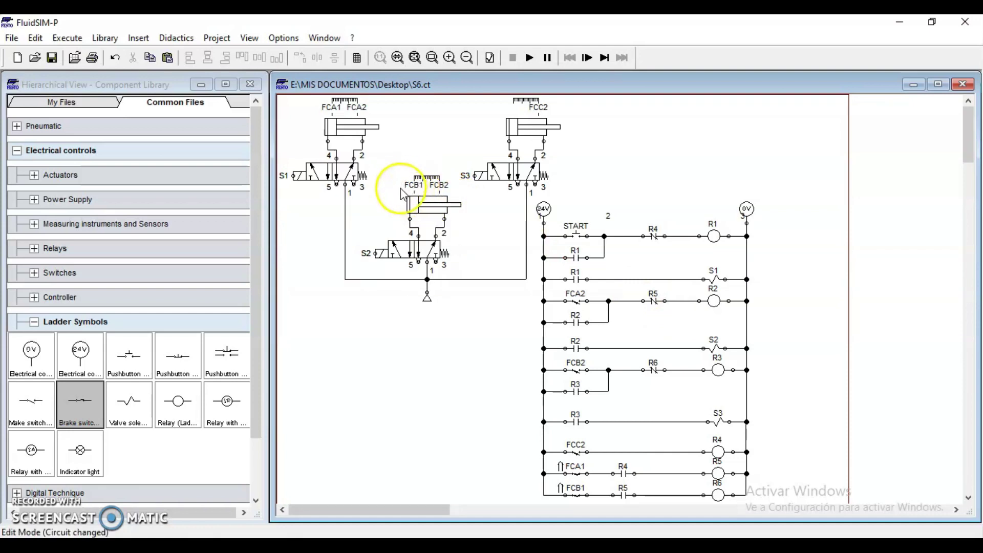
pyautogui.moveTo(571, 501); pyautogui.dragTo(578, 489)
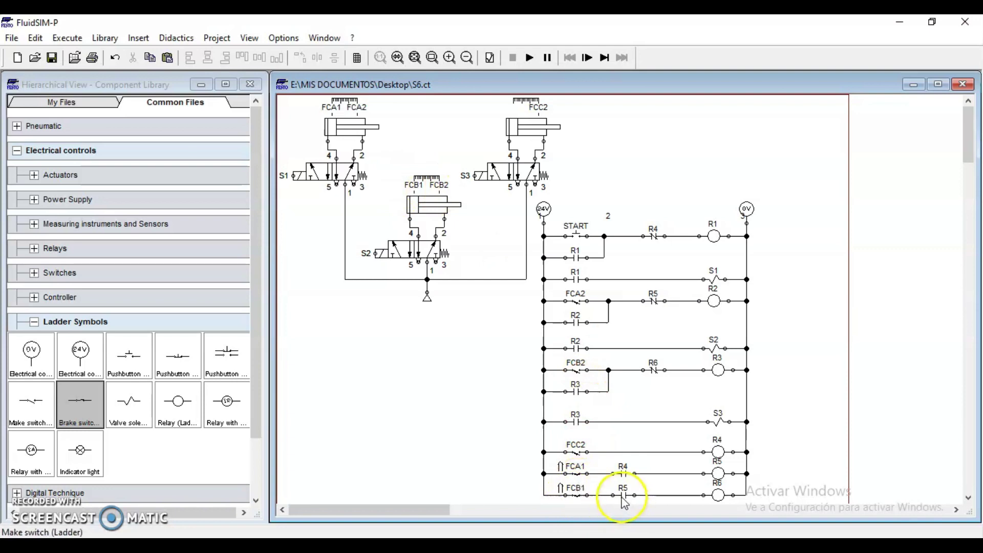
pyautogui.moveTo(633, 494); pyautogui.dragTo(710, 496)
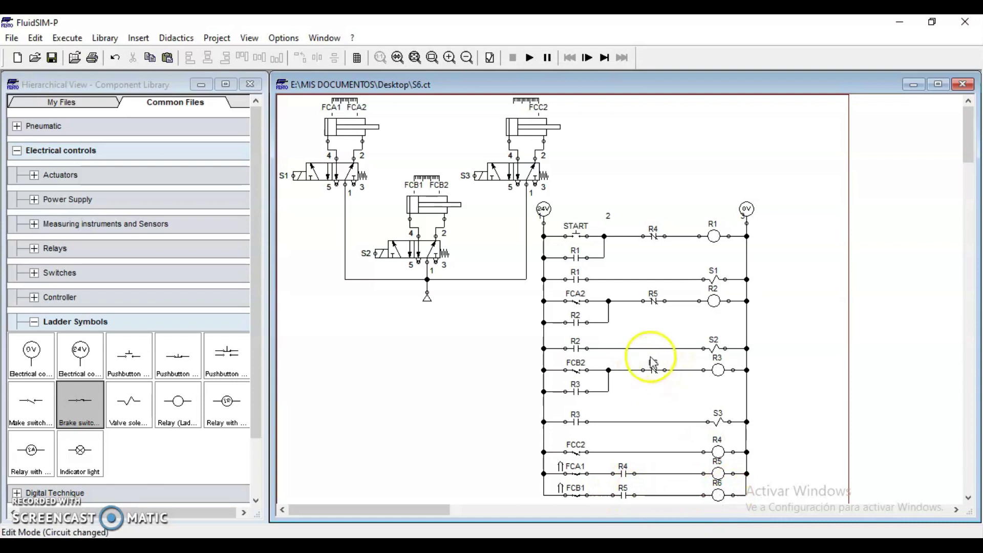
pyautogui.moveTo(663, 370); pyautogui.dragTo(703, 369)
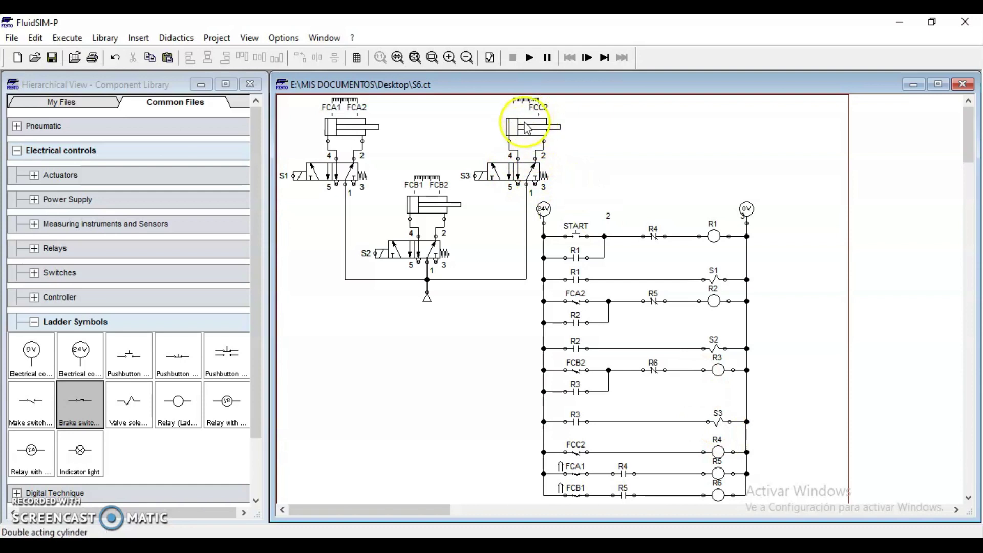
# Step: Simulate the circuit with the R6 reset contact, actuate START three times to check the full cylinder sequence, and stop the simulation
pyautogui.click(530, 59)
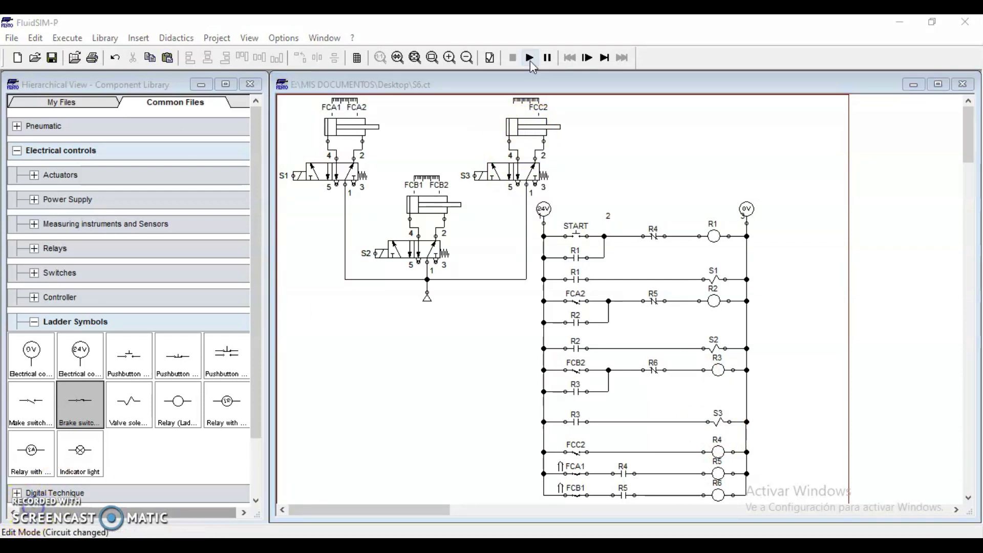
pyautogui.click(577, 231)
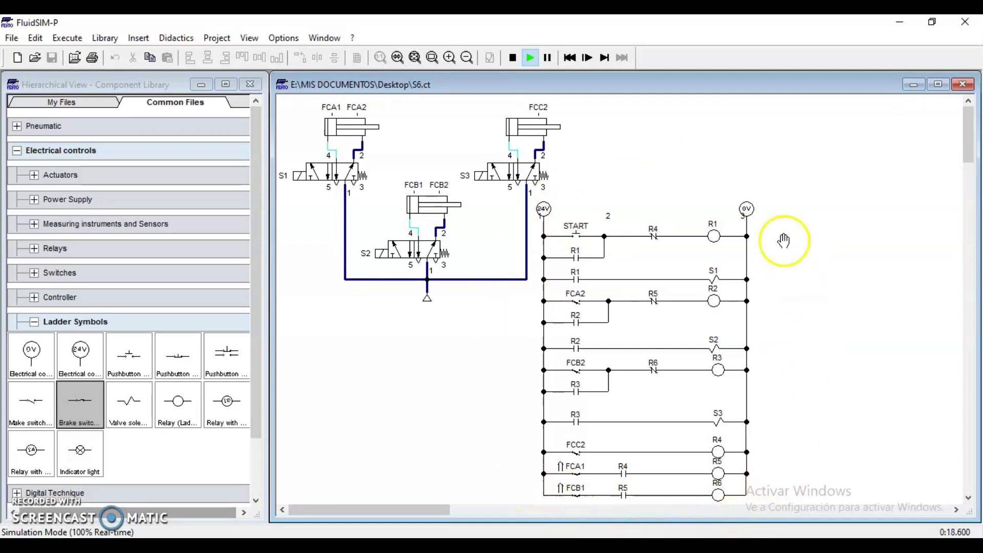
pyautogui.click(577, 233)
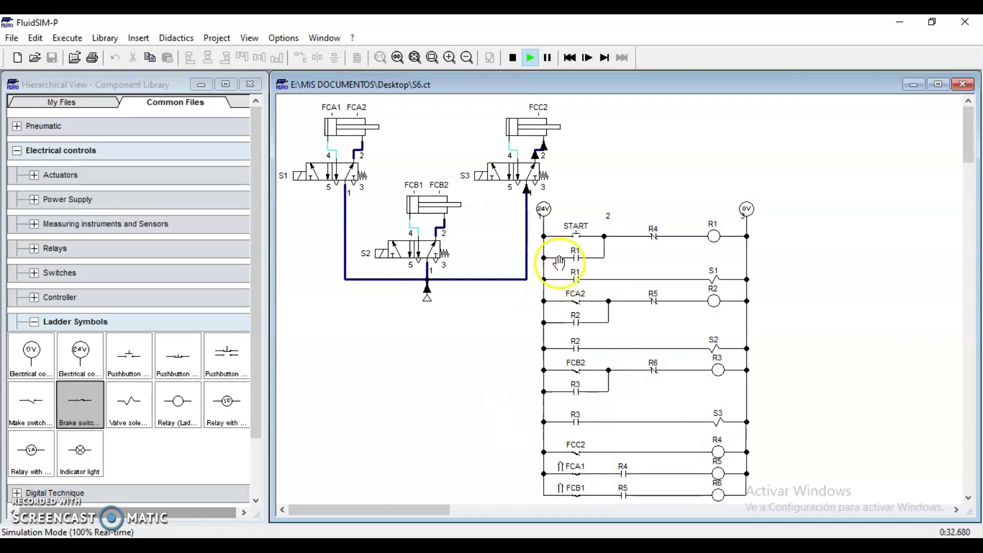
pyautogui.click(579, 232)
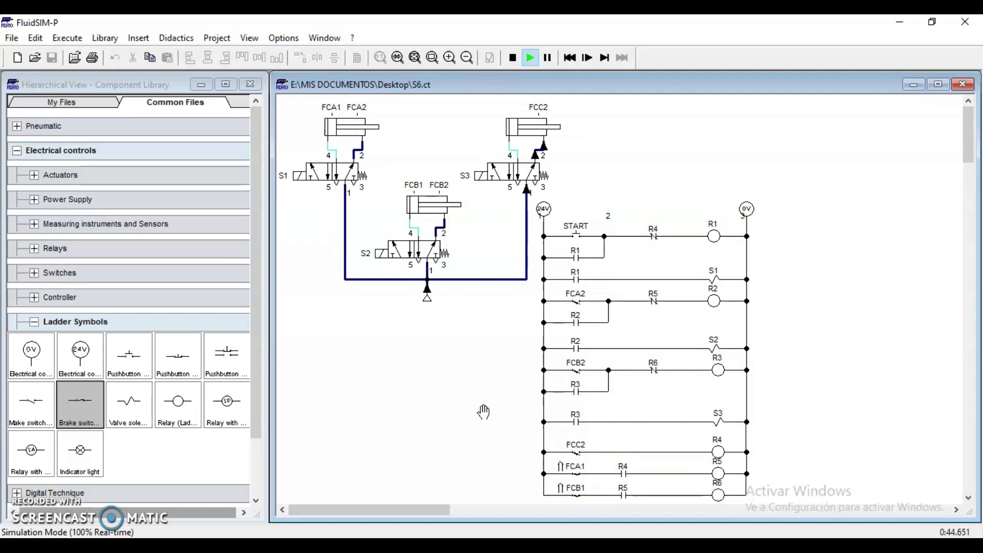
pyautogui.click(513, 57)
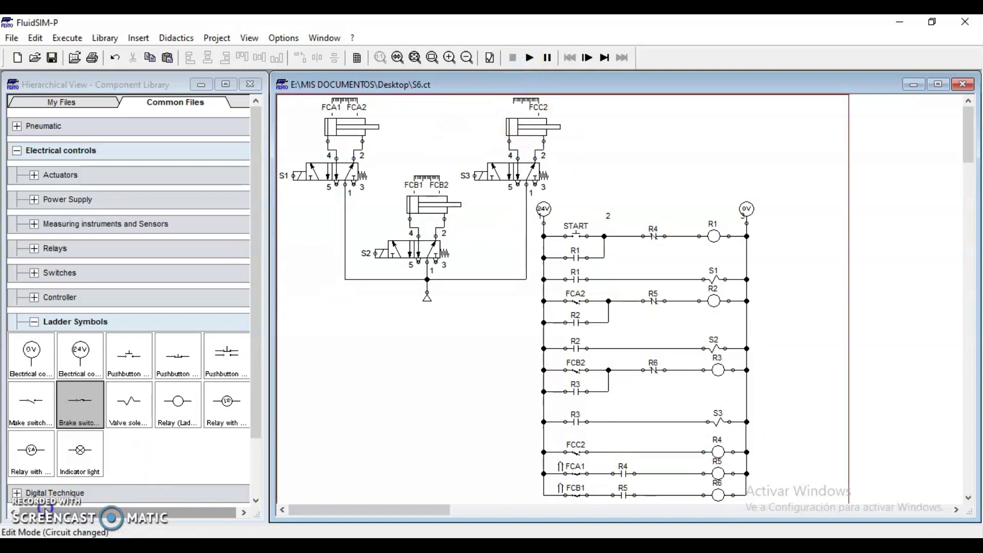
pyautogui.click(60, 504)
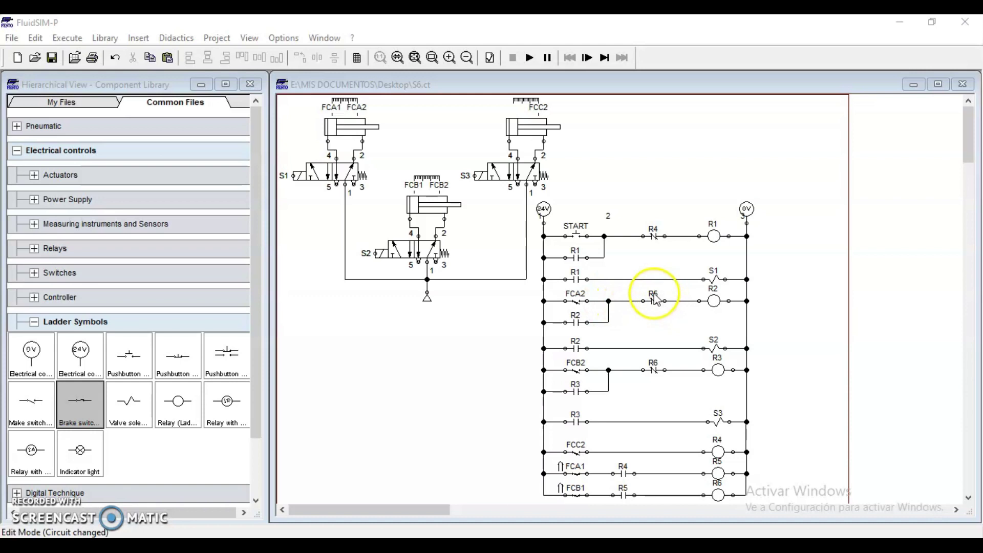
pyautogui.moveTo(643, 302); pyautogui.dragTo(699, 301)
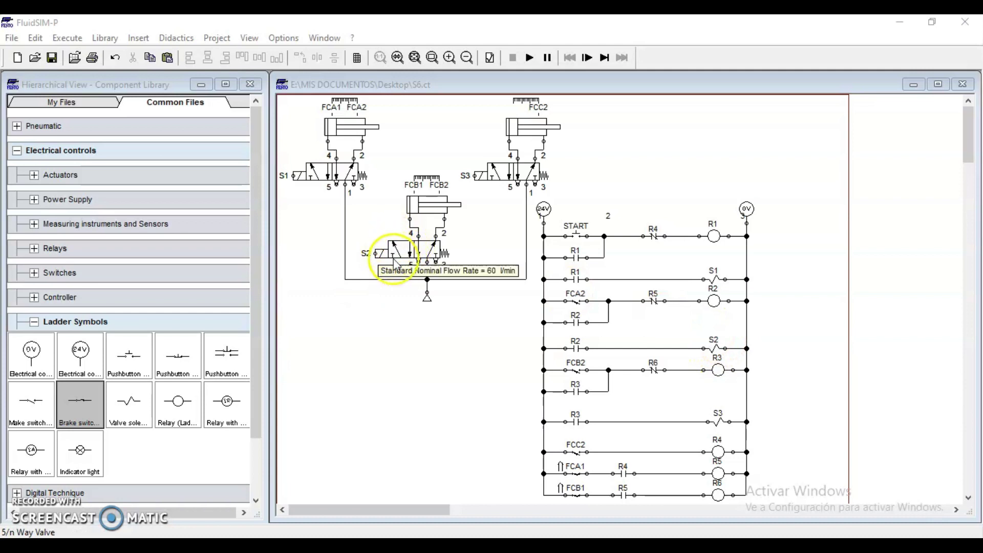
pyautogui.click(446, 205)
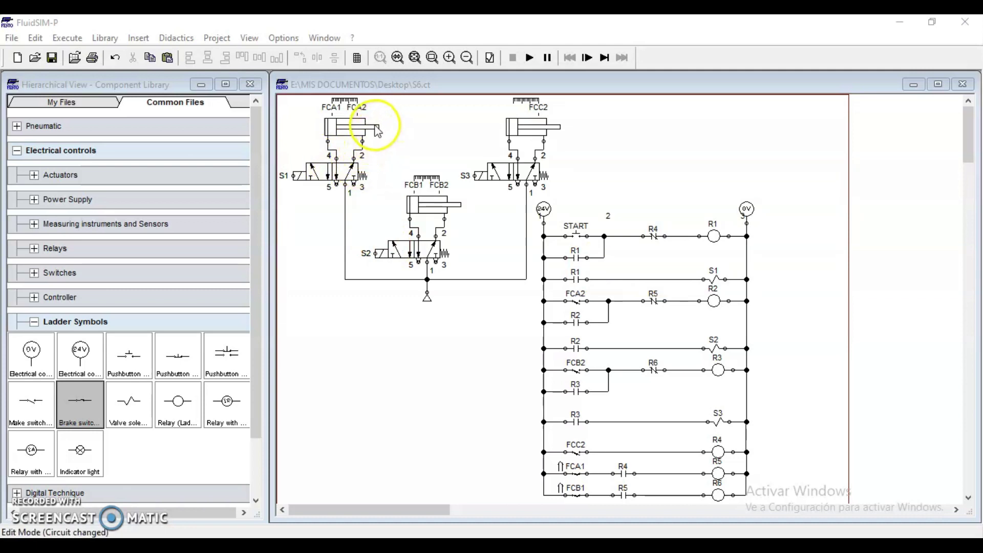
pyautogui.click(330, 120)
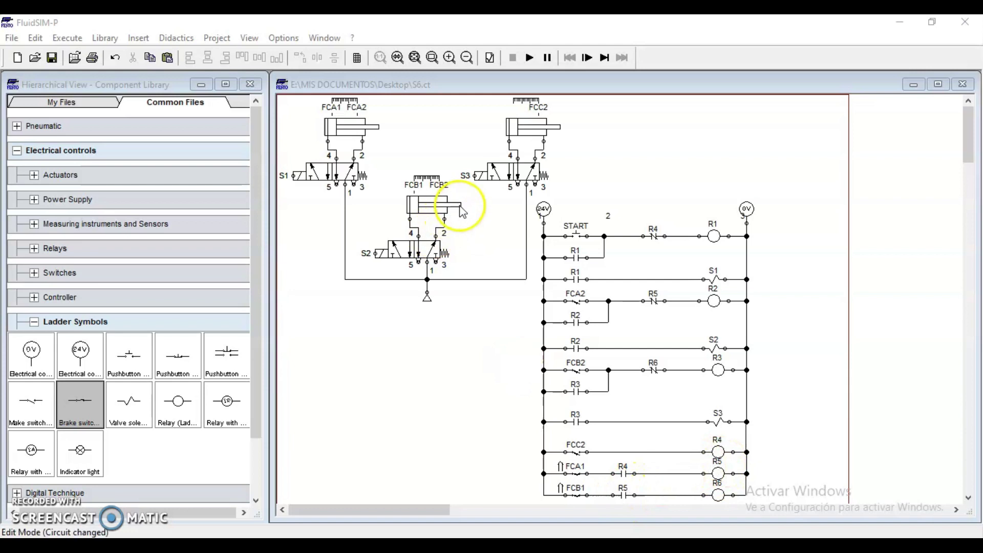
pyautogui.moveTo(417, 211)
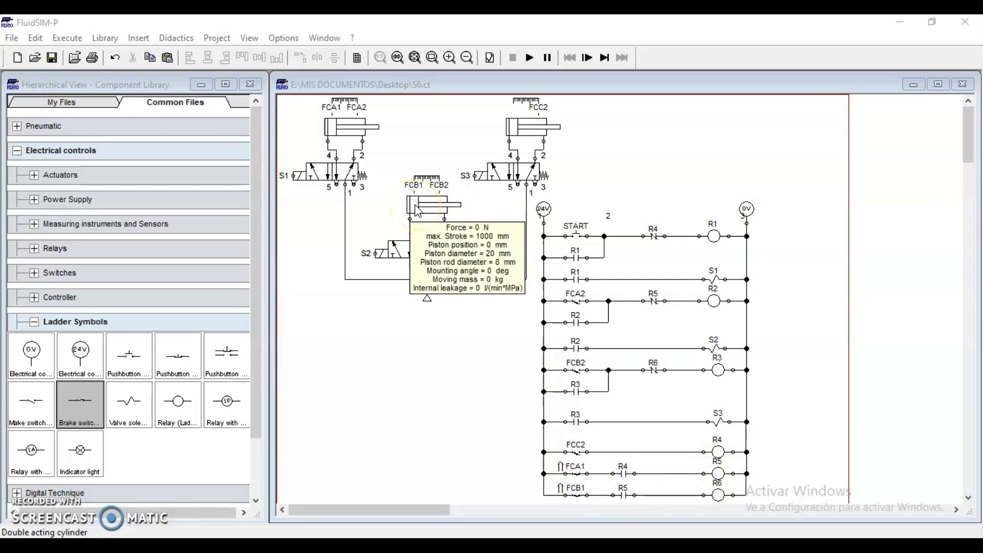
# Step: Simulate the completed circuit again, actuate START once to check the three-cylinder sequence, and stop the simulation
pyautogui.click(408, 185)
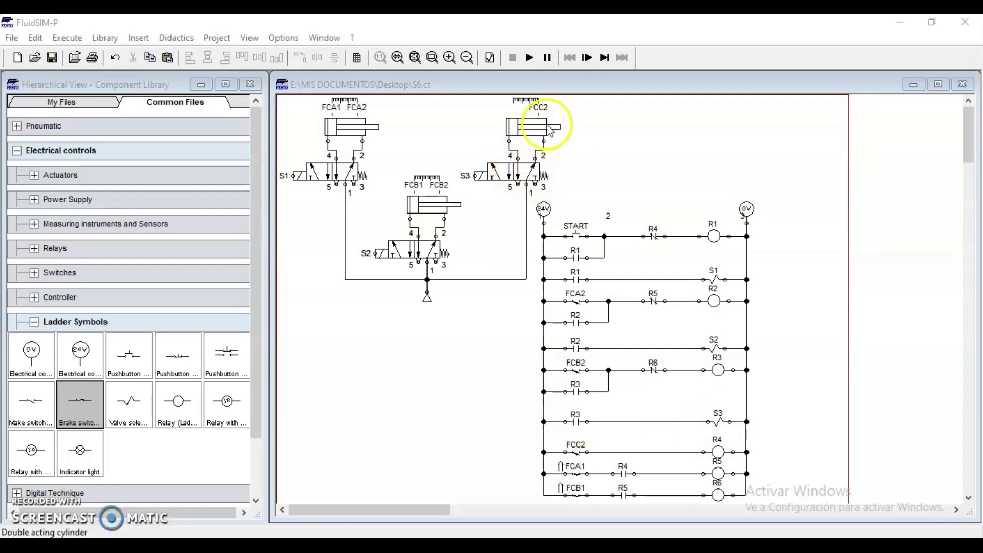
pyautogui.moveTo(519, 131)
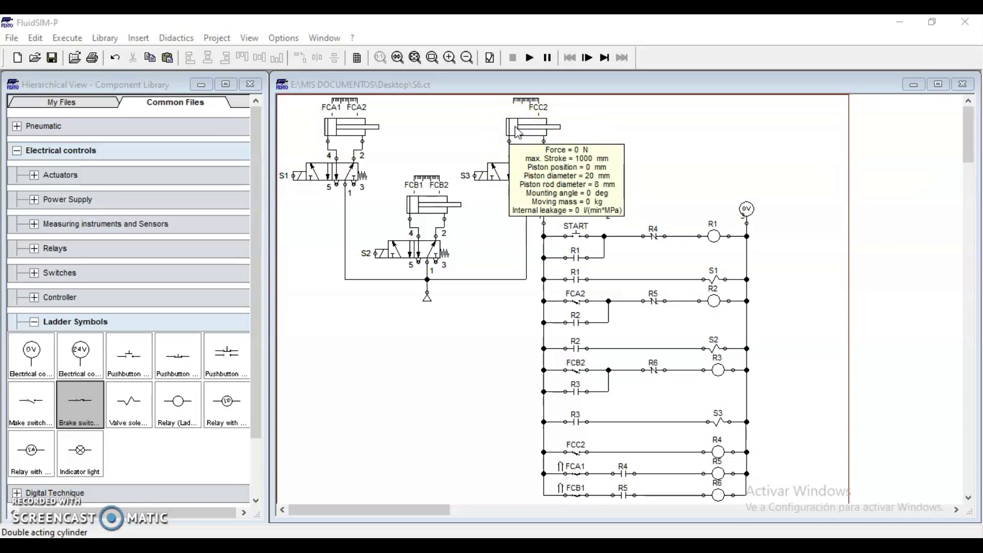
pyautogui.click(529, 58)
pyautogui.click(577, 228)
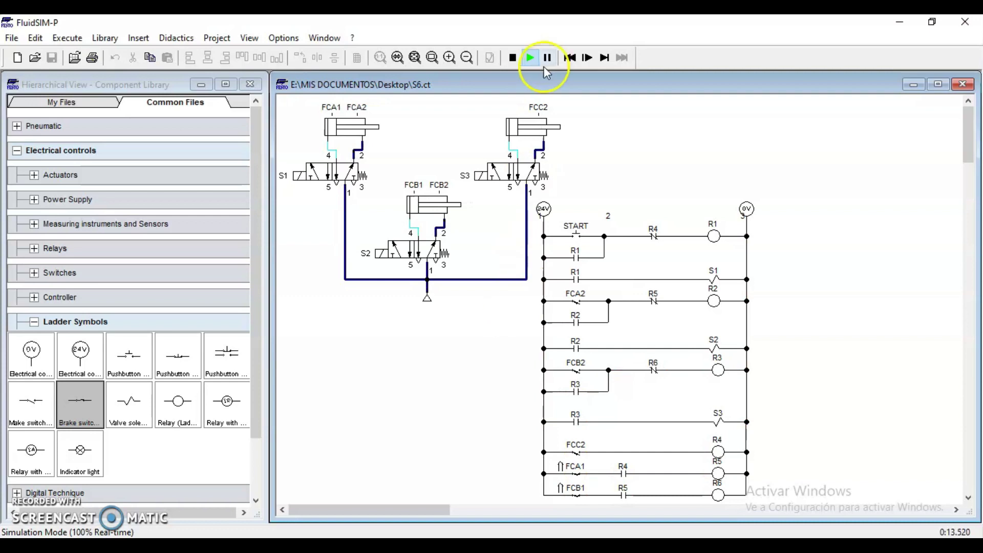
pyautogui.click(517, 59)
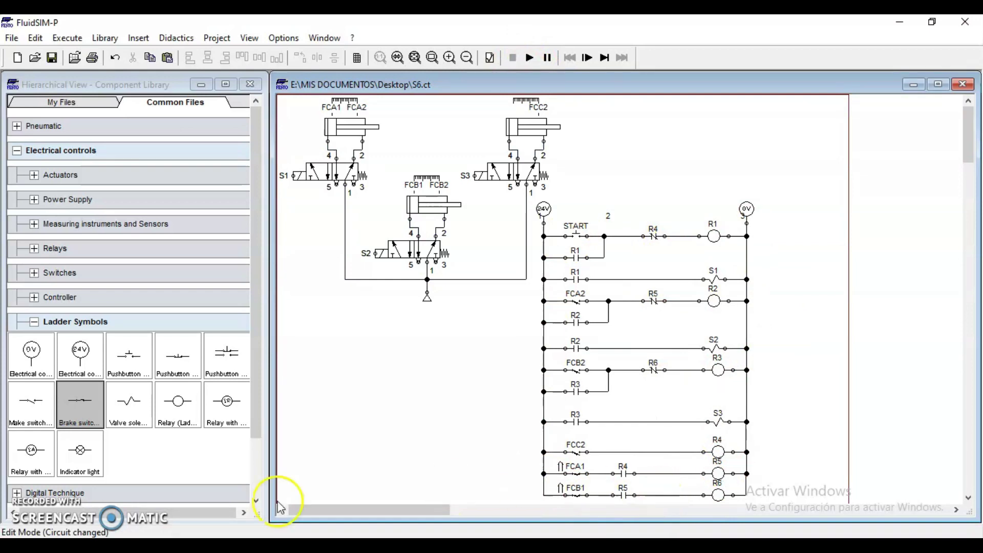
pyautogui.click(38, 505)
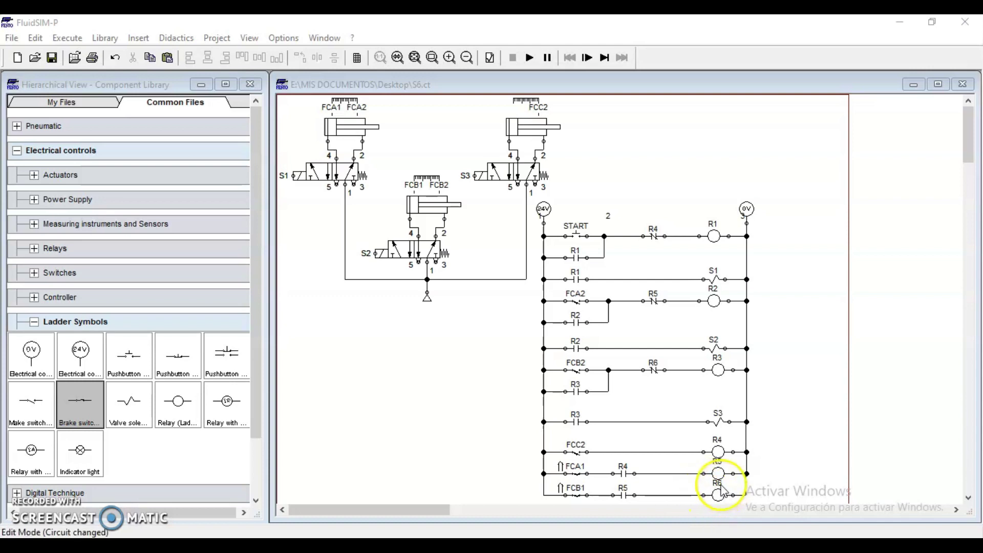
pyautogui.moveTo(771, 443); pyautogui.dragTo(533, 500)
pyautogui.click(501, 476)
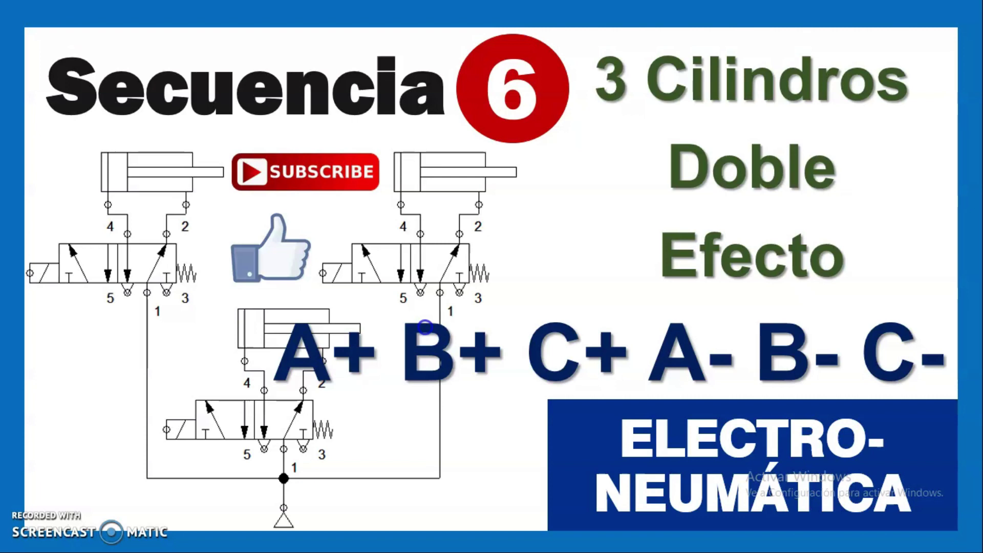
pyautogui.click(520, 184)
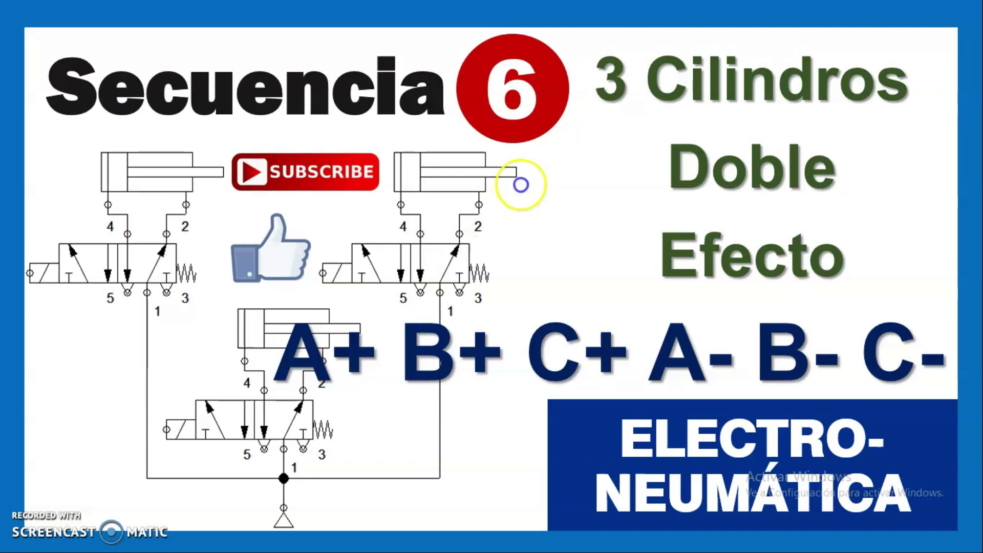